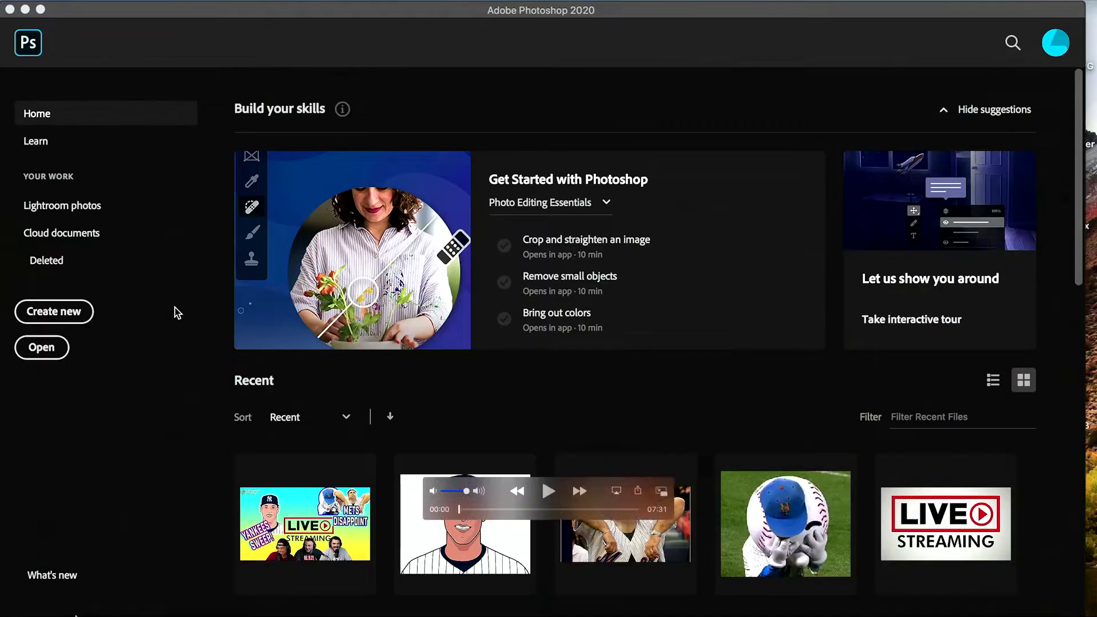
{"action": "left_click", "coordinate": [549, 491]}
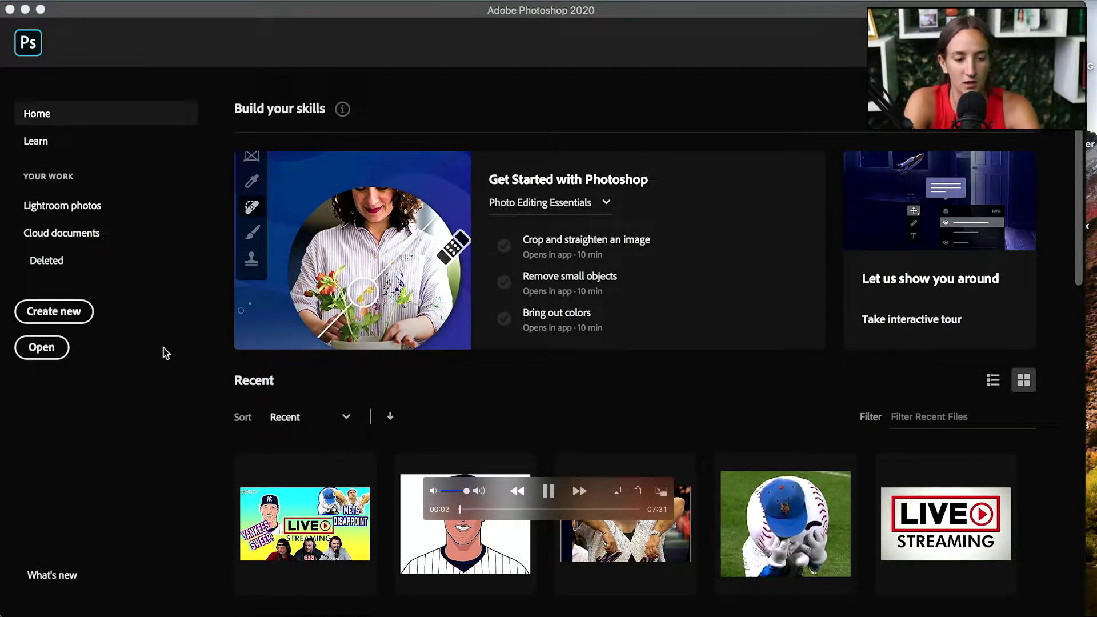
- Create a new 1920 x 1080 pixel document at 72 ppi named "brendan fraiser thumbnail"
{"action": "left_click", "coordinate": [78, 313]}
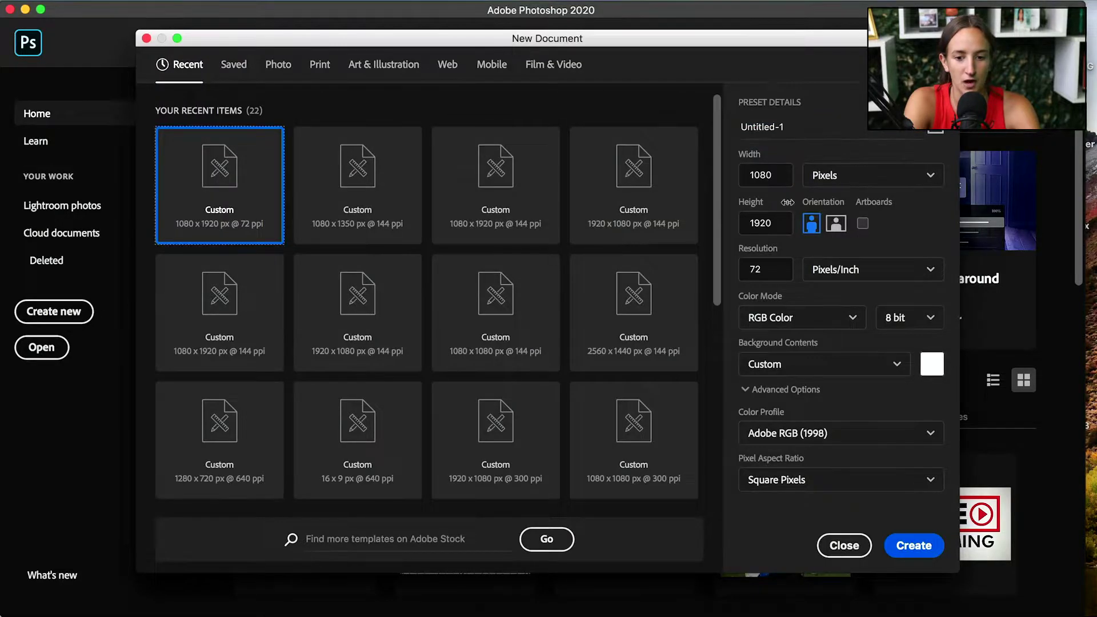
{"action": "double_click", "coordinate": [762, 177]}
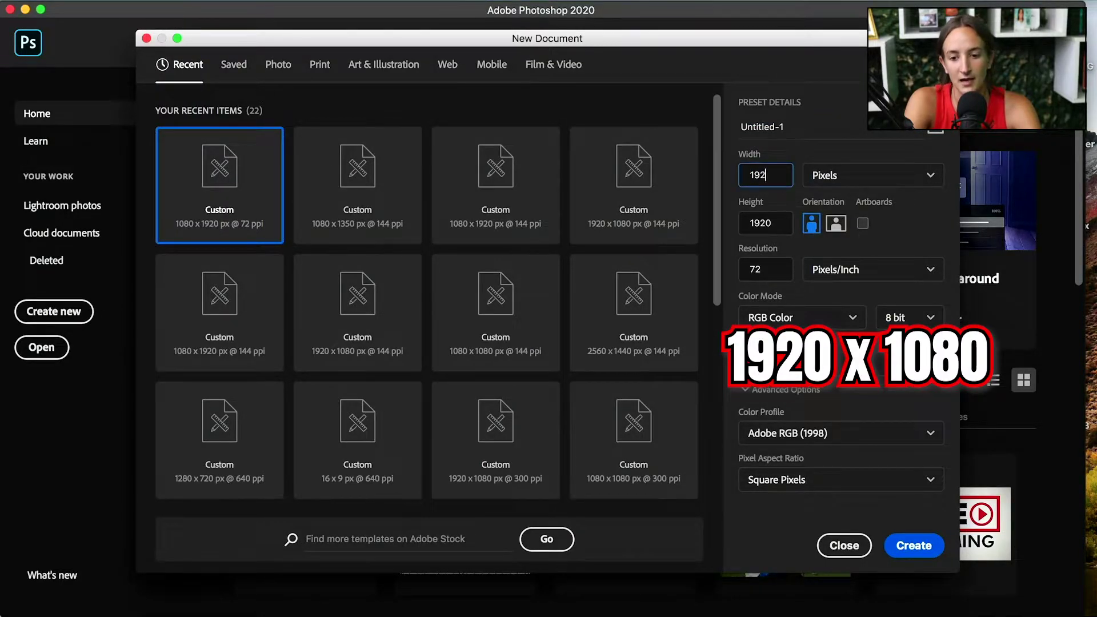
{"action": "double_click", "coordinate": [773, 224]}
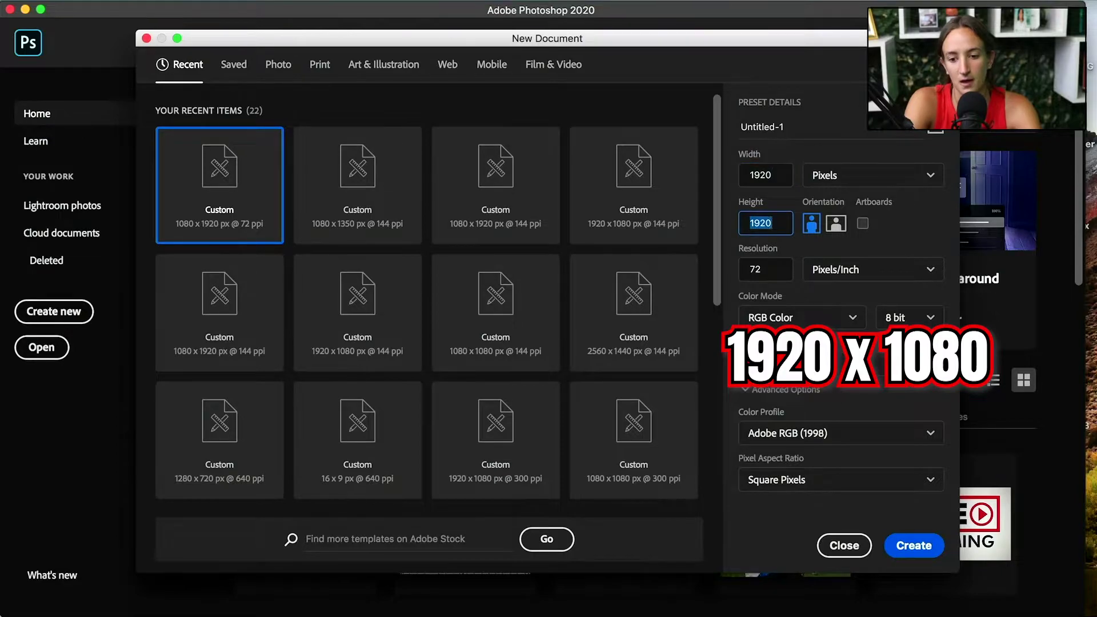
{"action": "type", "text": "1080"}
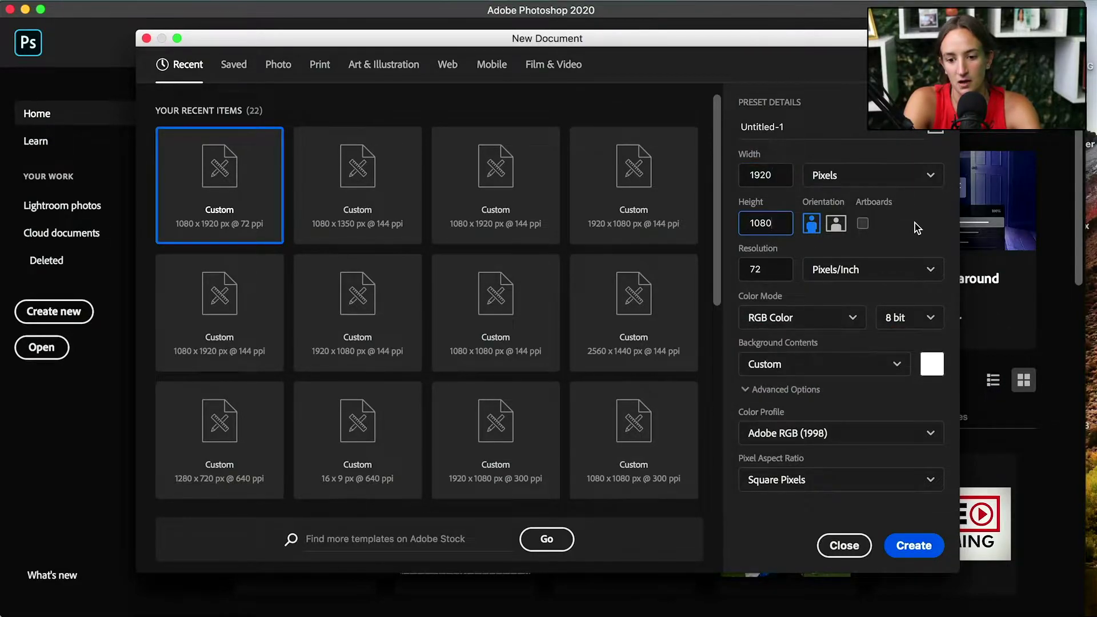
{"action": "left_click", "coordinate": [914, 223]}
{"action": "left_click", "coordinate": [785, 128]}
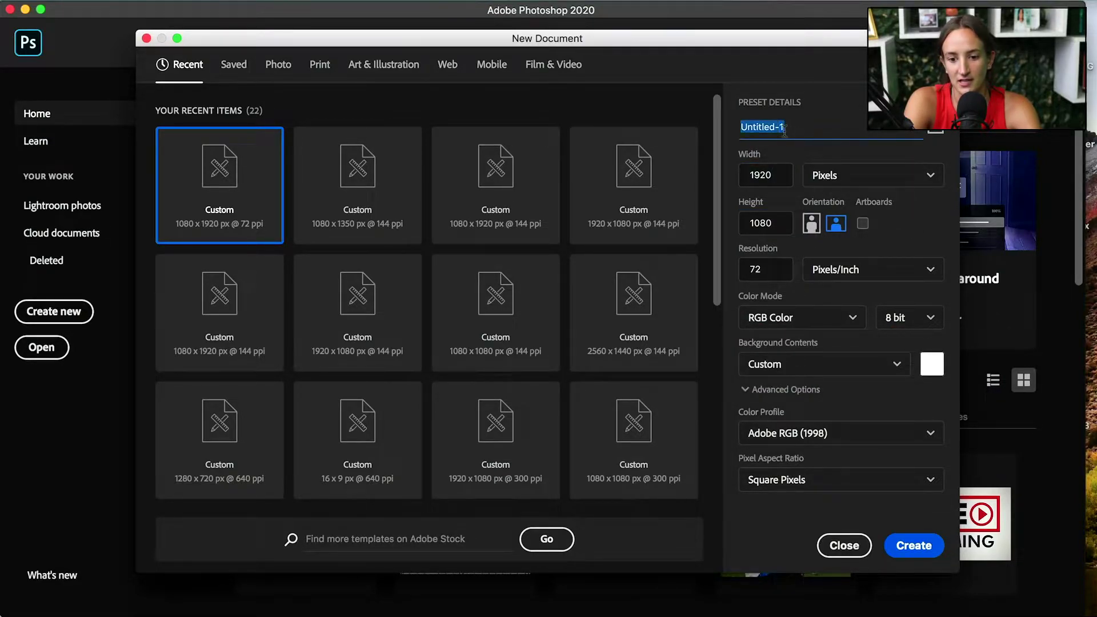
{"action": "type", "text": "brendan fraiser thumbnail"}
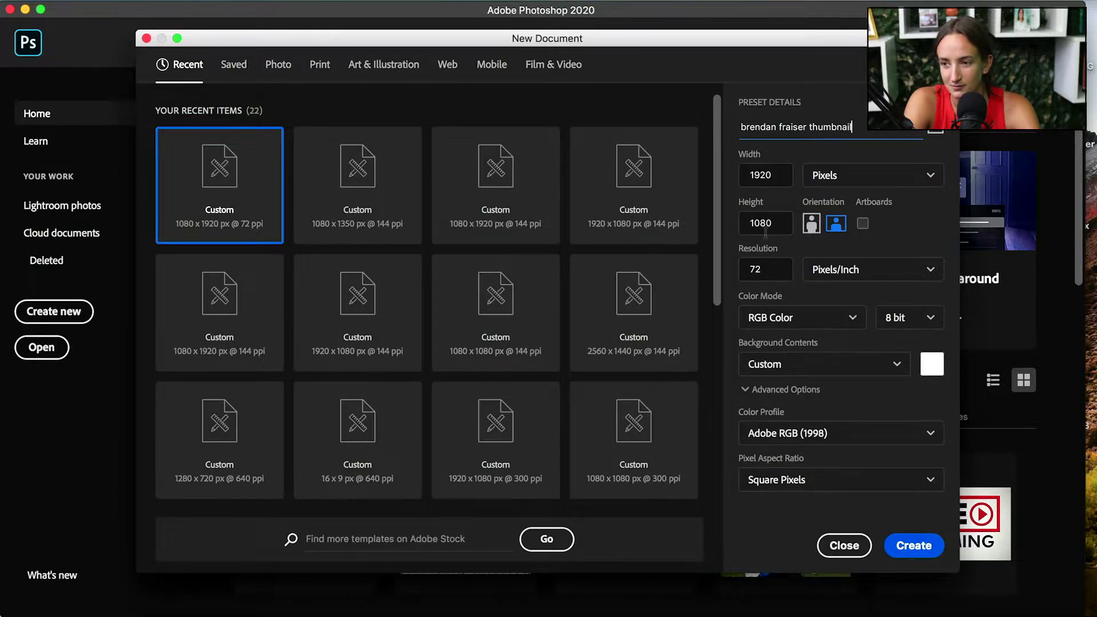
{"action": "left_click", "coordinate": [913, 545]}
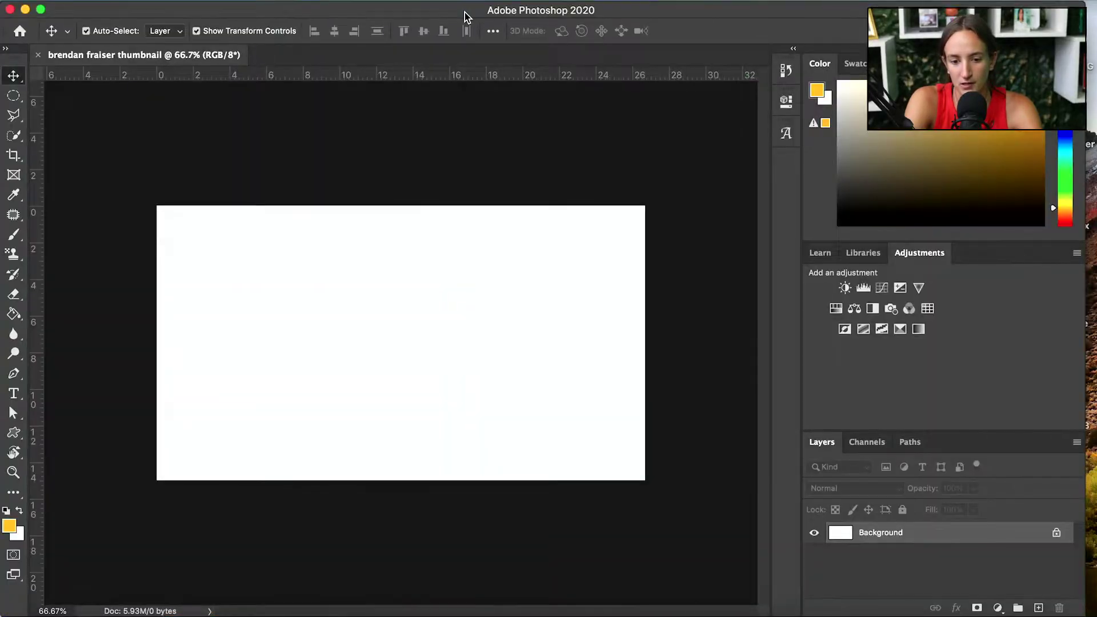
- Unlock the background layer and add a linear yellow-to-transparent gradient fill layer at 90° and 100% scale
{"action": "mouse_move", "coordinate": [464, 12]}
{"action": "left_mouse_down"}
{"action": "mouse_move", "coordinate": [506, 17]}
{"action": "mouse_move", "coordinate": [447, 18]}
{"action": "left_mouse_up"}
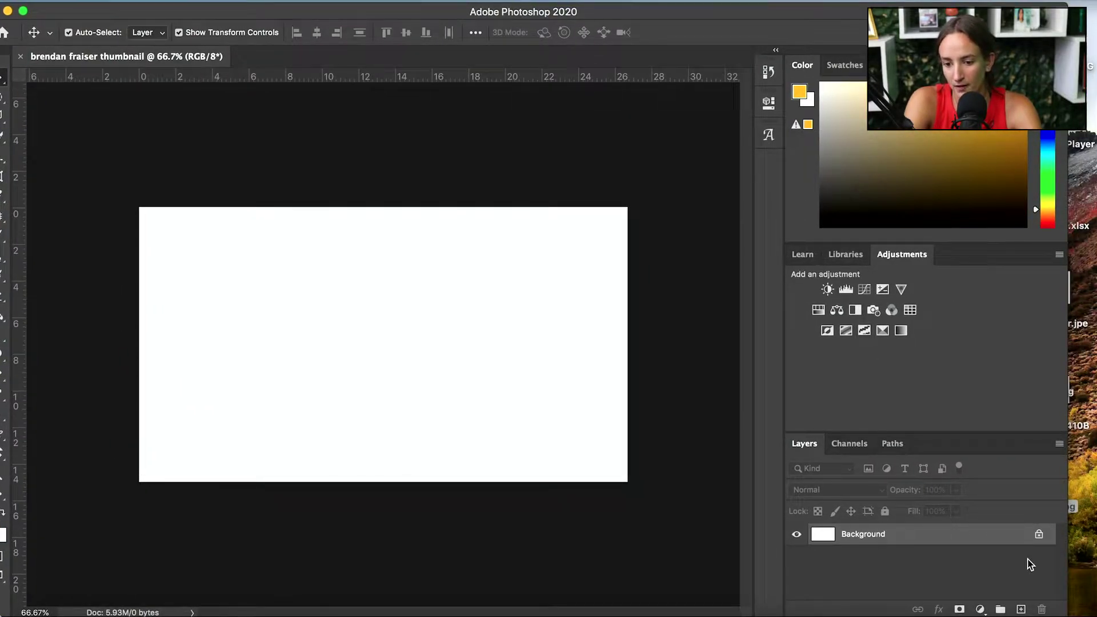
{"action": "left_click", "coordinate": [1039, 535]}
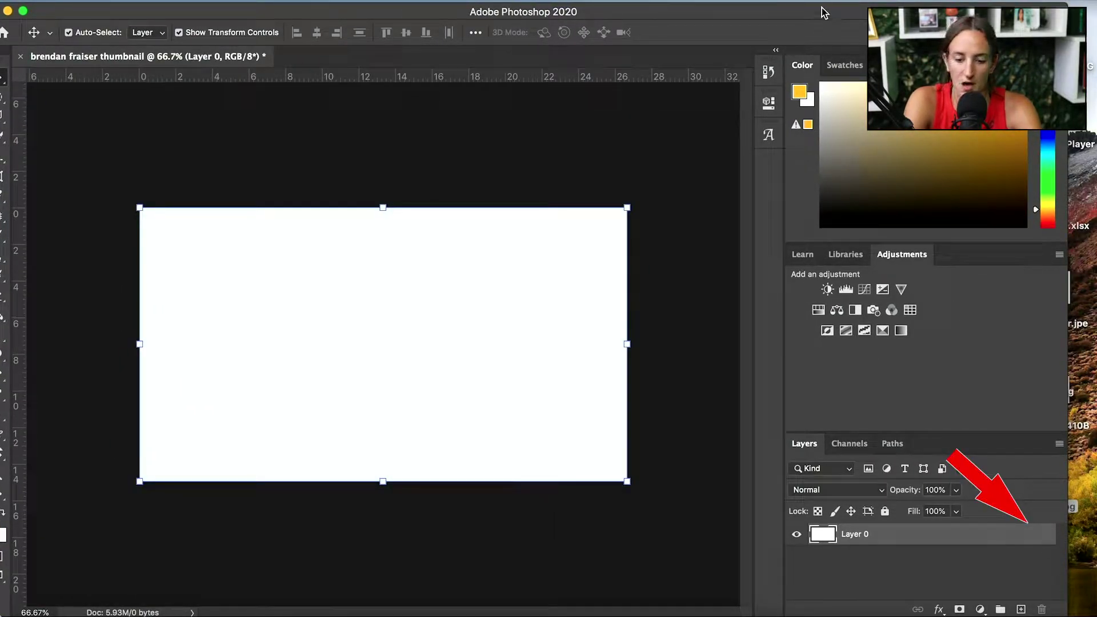
{"action": "left_click_drag", "start_coordinate": [822, 13], "coordinate": [834, 14]}
{"action": "left_click", "coordinate": [992, 609]}
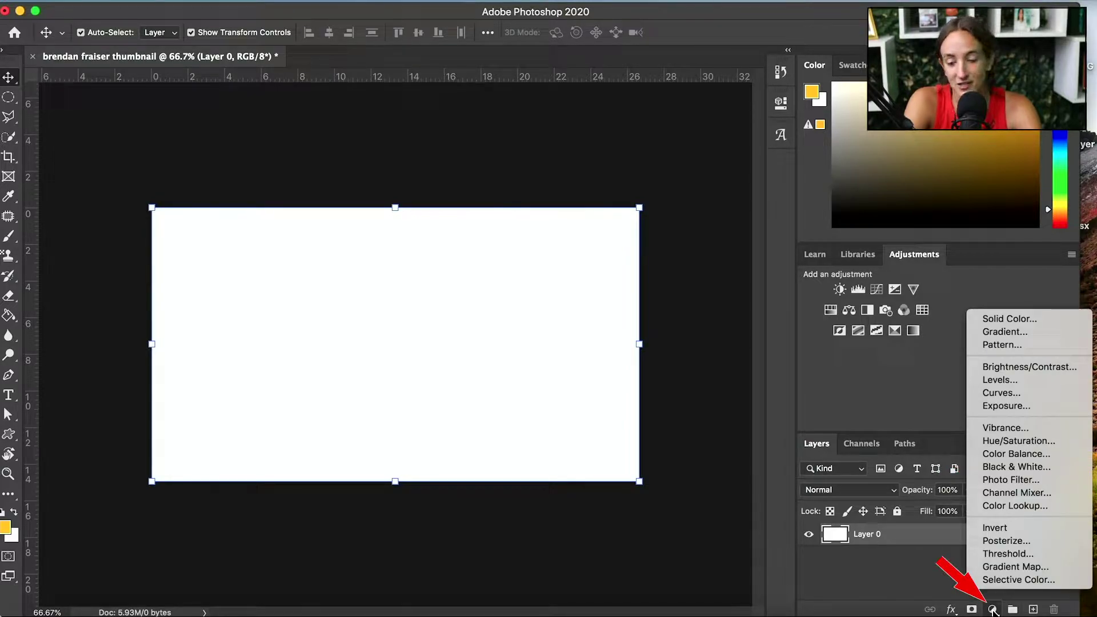
{"action": "left_click", "coordinate": [1003, 333]}
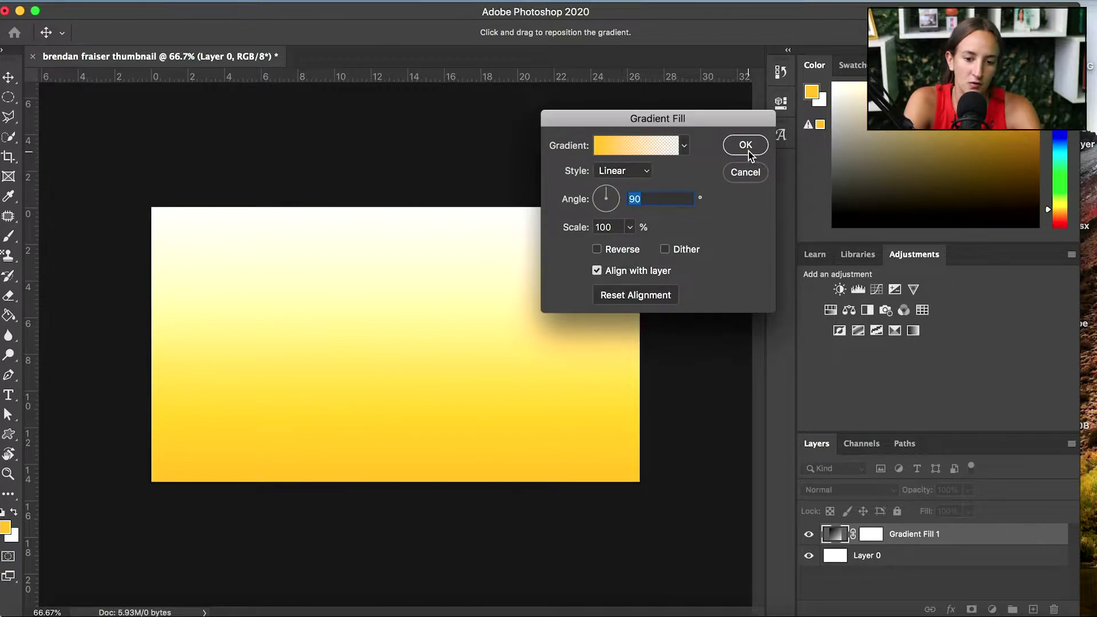
{"action": "left_click", "coordinate": [746, 146]}
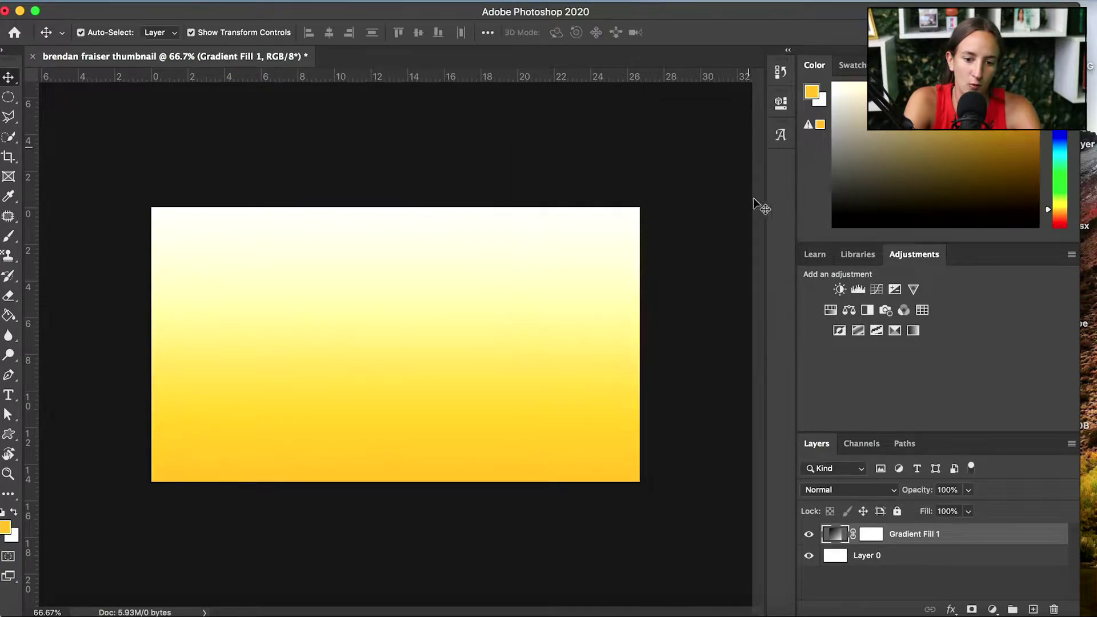
- Add a bright blue solid color fill layer and place it beneath the gradient fill layer
{"action": "left_click", "coordinate": [994, 610]}
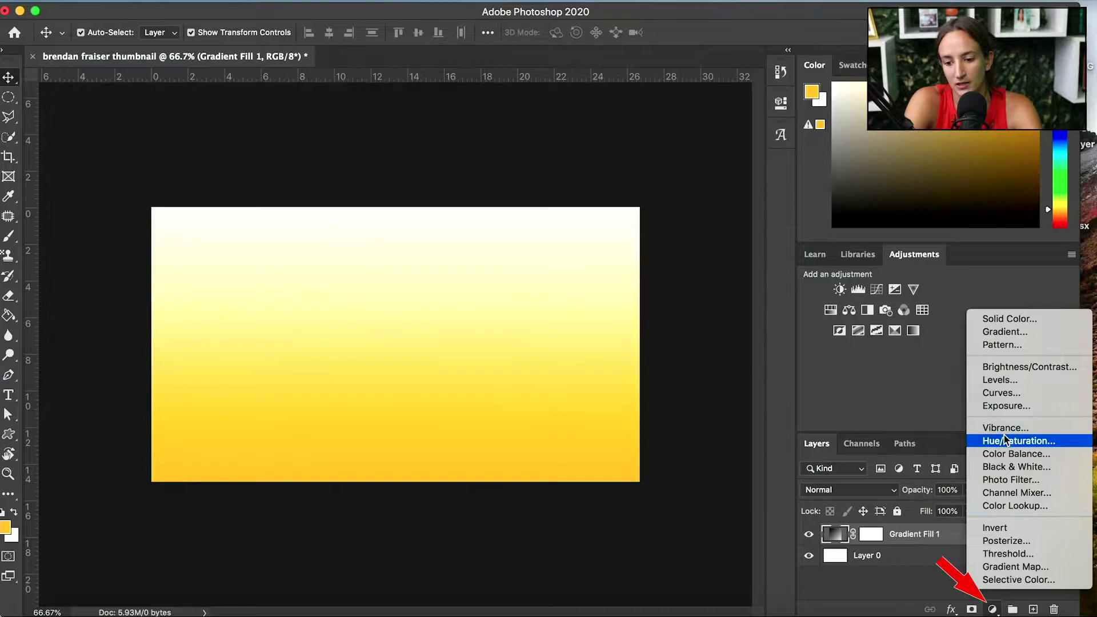
{"action": "left_click", "coordinate": [1009, 318]}
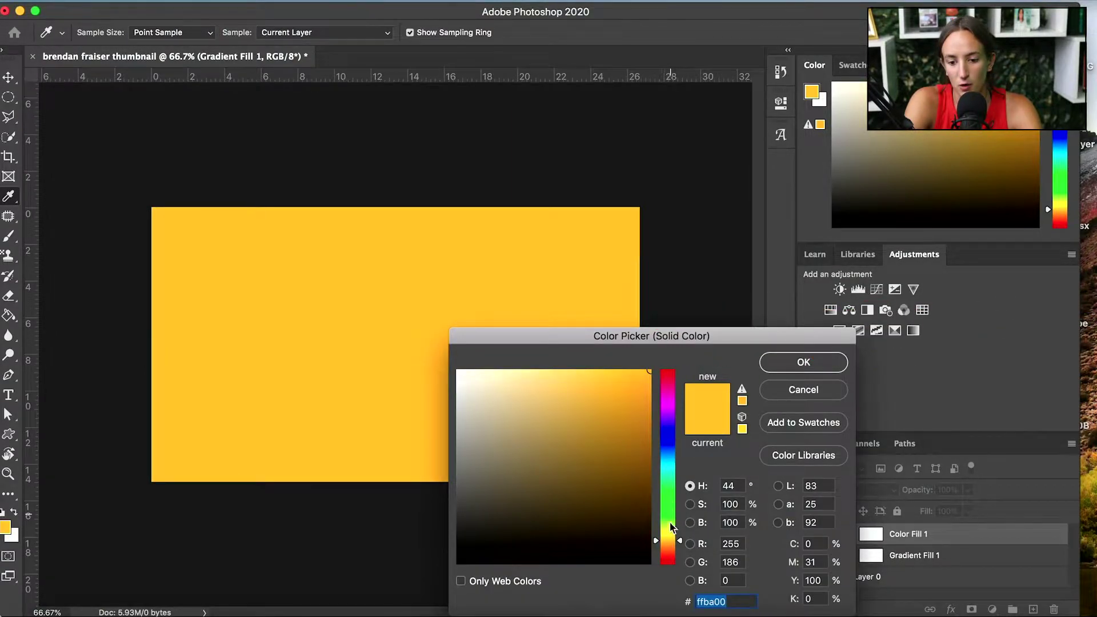
{"action": "left_click", "coordinate": [672, 377]}
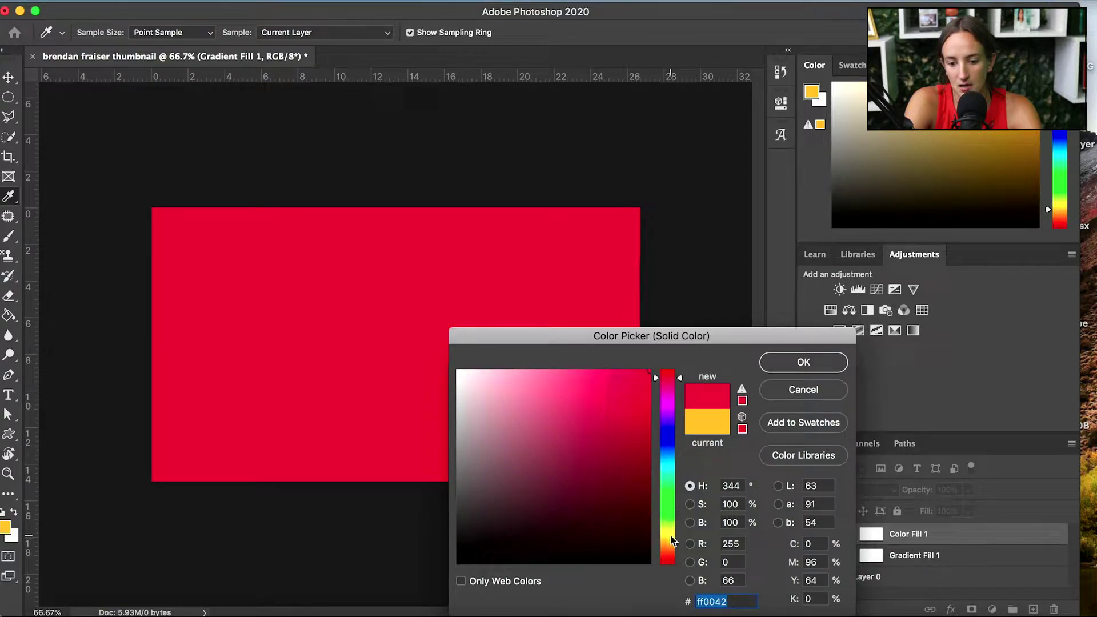
{"action": "left_click_drag", "start_coordinate": [674, 489], "coordinate": [671, 457]}
{"action": "left_click", "coordinate": [798, 363]}
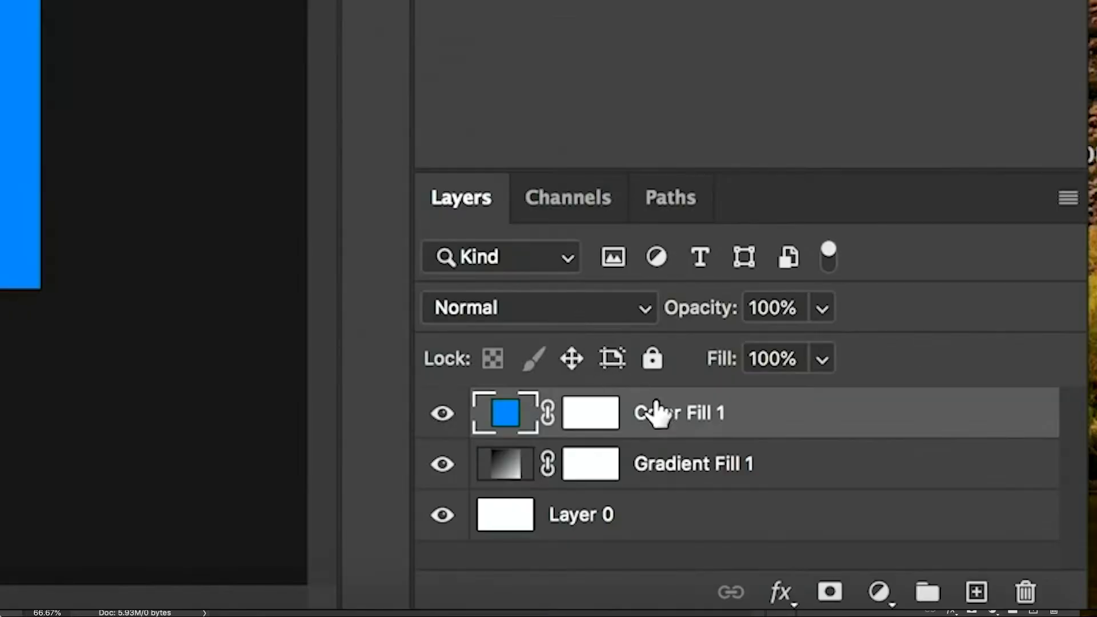
{"action": "left_click_drag", "start_coordinate": [898, 534], "coordinate": [899, 564]}
{"action": "left_click_drag", "start_coordinate": [656, 479], "coordinate": [661, 491]}
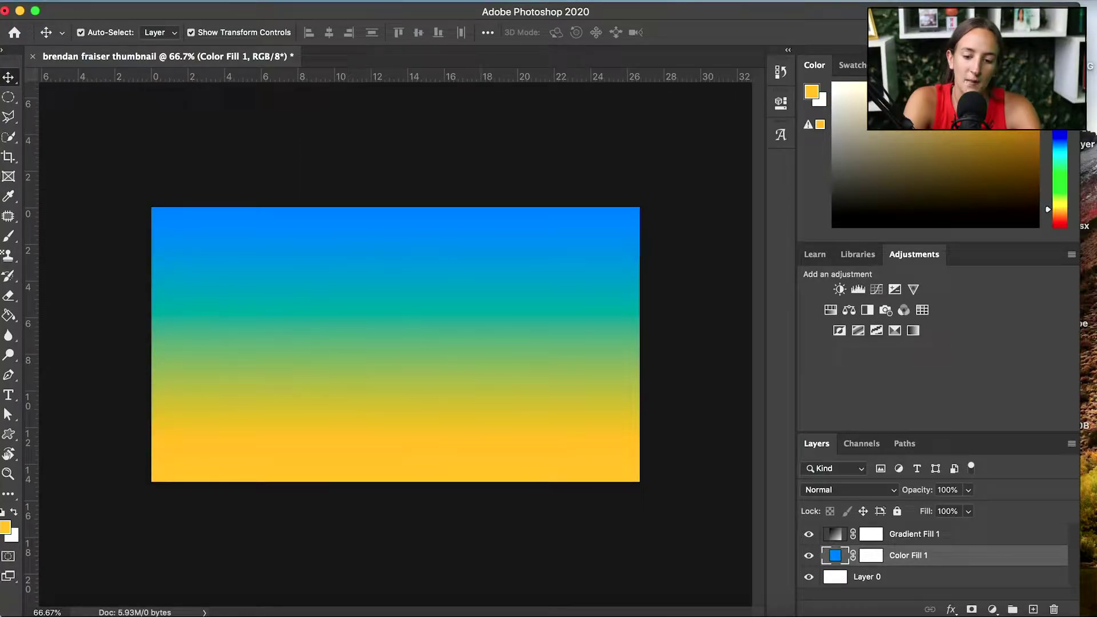
- Open brendanfraser.jpeg and unnamed.jpg from the desktop together in Photoshop
{"action": "left_click_drag", "start_coordinate": [901, 14], "coordinate": [821, 1]}
{"action": "left_click_drag", "start_coordinate": [1049, 269], "coordinate": [1045, 359]}
{"action": "right_click", "coordinate": [1046, 359]}
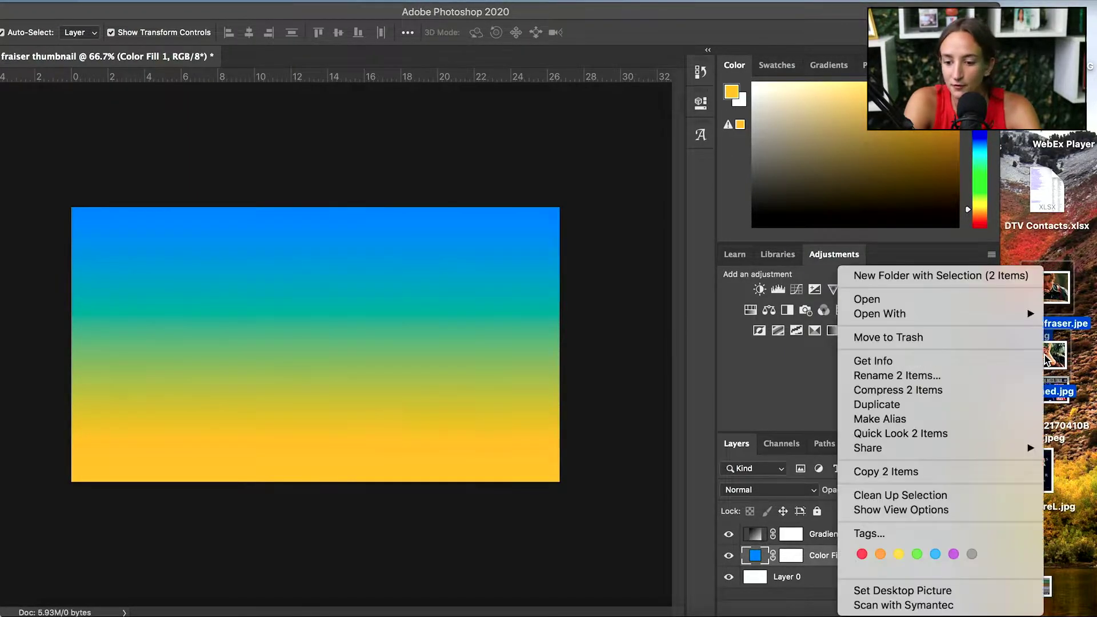
{"action": "mouse_move", "coordinate": [972, 314]}
{"action": "left_click", "coordinate": [755, 354]}
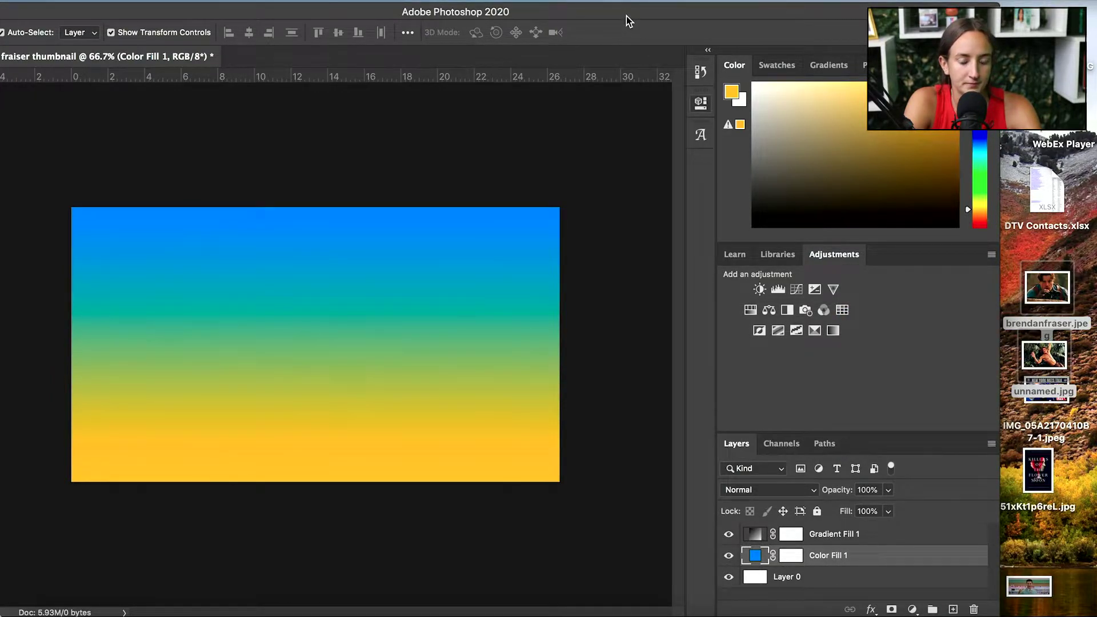
{"action": "left_click_drag", "start_coordinate": [626, 16], "coordinate": [733, 16]}
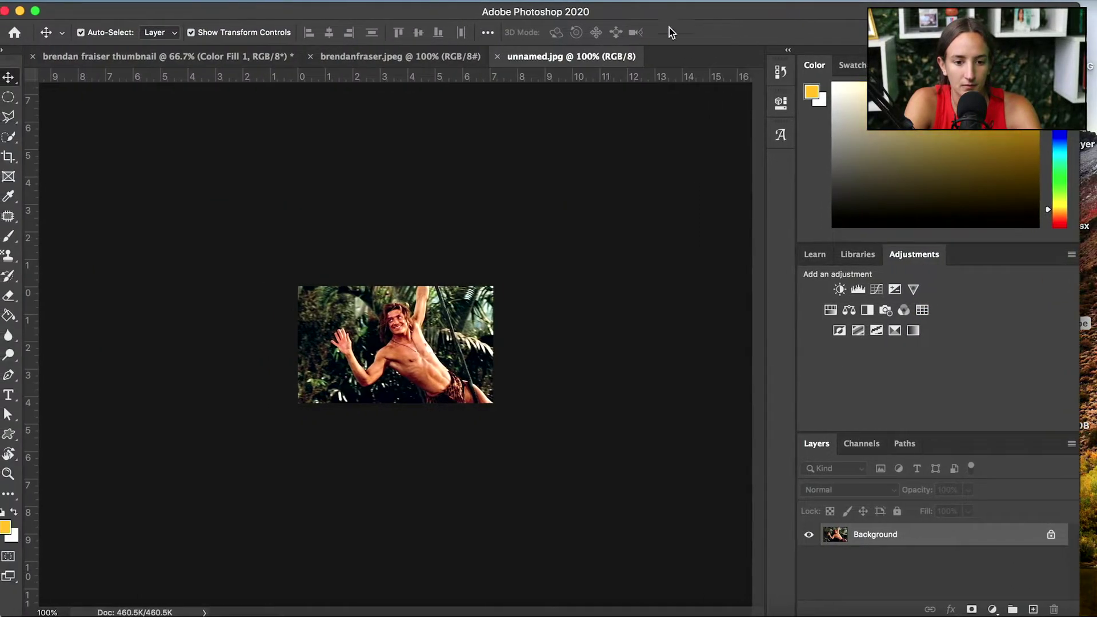
- In brendanfraser.jpeg, select the man and the stone ledge in front of him with the Quick Selection tool
{"action": "left_click", "coordinate": [377, 56]}
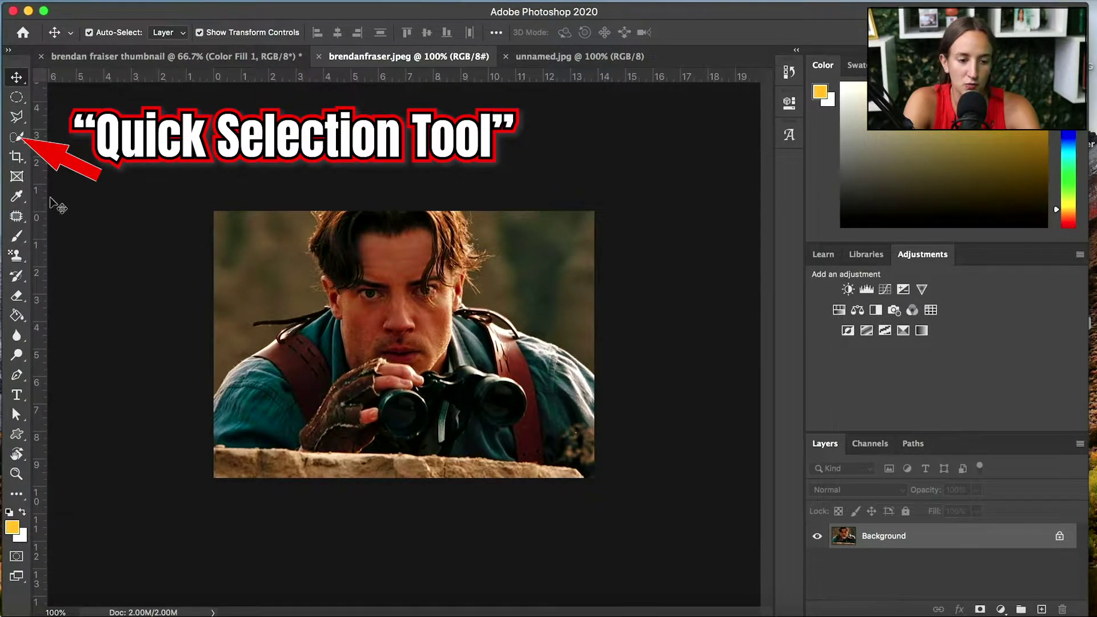
{"action": "left_click", "coordinate": [19, 138]}
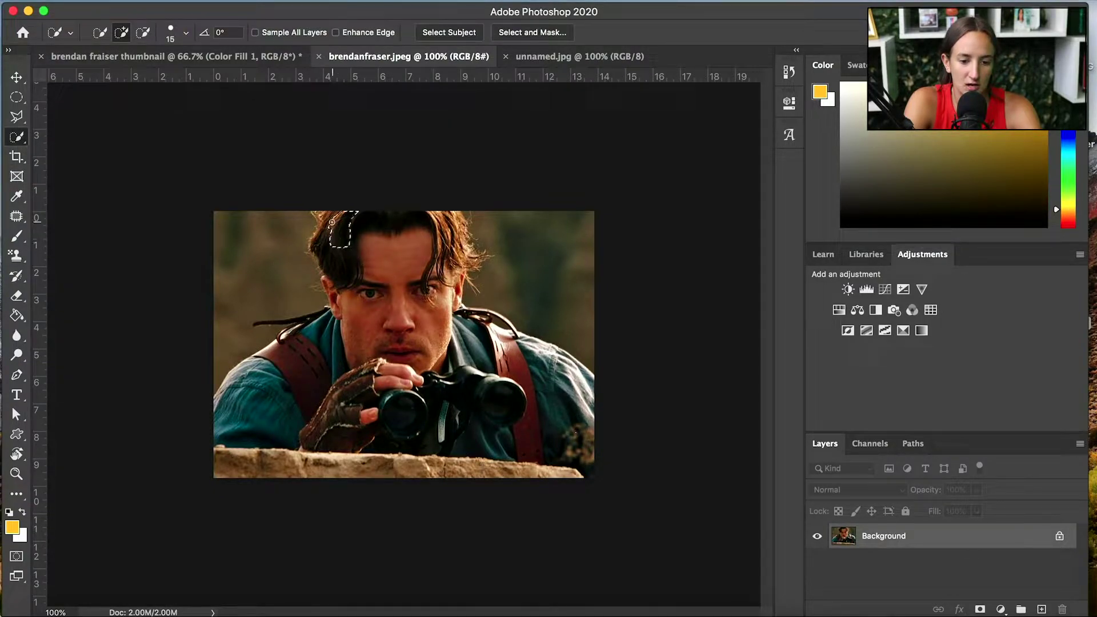
{"action": "mouse_move", "coordinate": [324, 223]}
{"action": "left_mouse_down"}
{"action": "mouse_move", "coordinate": [330, 247]}
{"action": "mouse_move", "coordinate": [362, 225]}
{"action": "mouse_move", "coordinate": [427, 226]}
{"action": "mouse_move", "coordinate": [463, 242]}
{"action": "mouse_move", "coordinate": [404, 358]}
{"action": "left_mouse_up"}
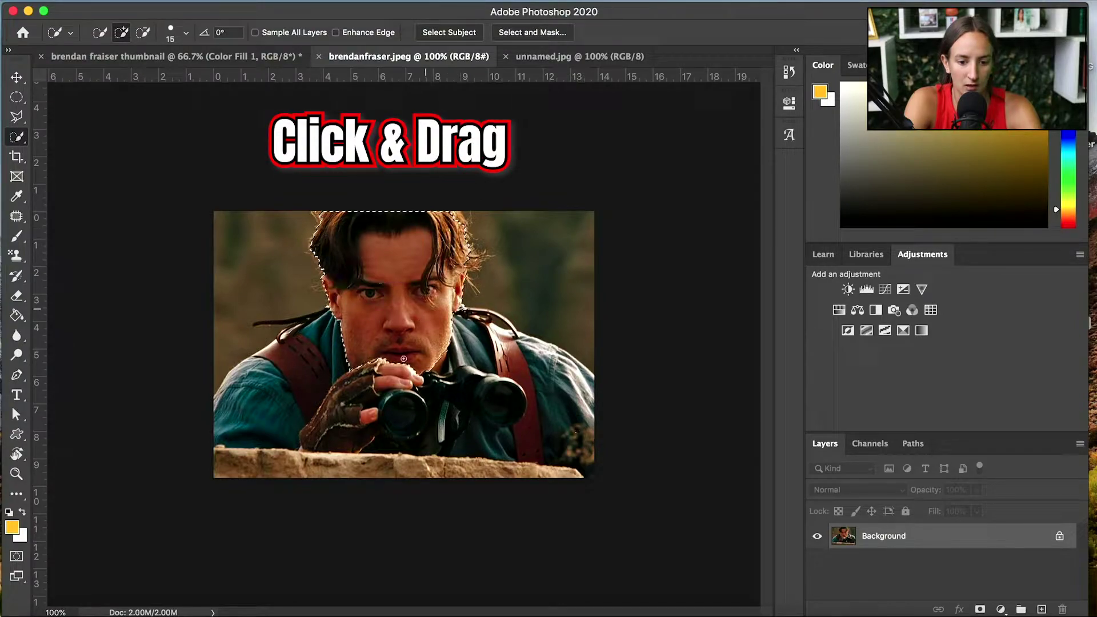
{"action": "mouse_move", "coordinate": [373, 404]}
{"action": "left_mouse_down"}
{"action": "mouse_move", "coordinate": [363, 406]}
{"action": "mouse_move", "coordinate": [405, 356]}
{"action": "left_mouse_up"}
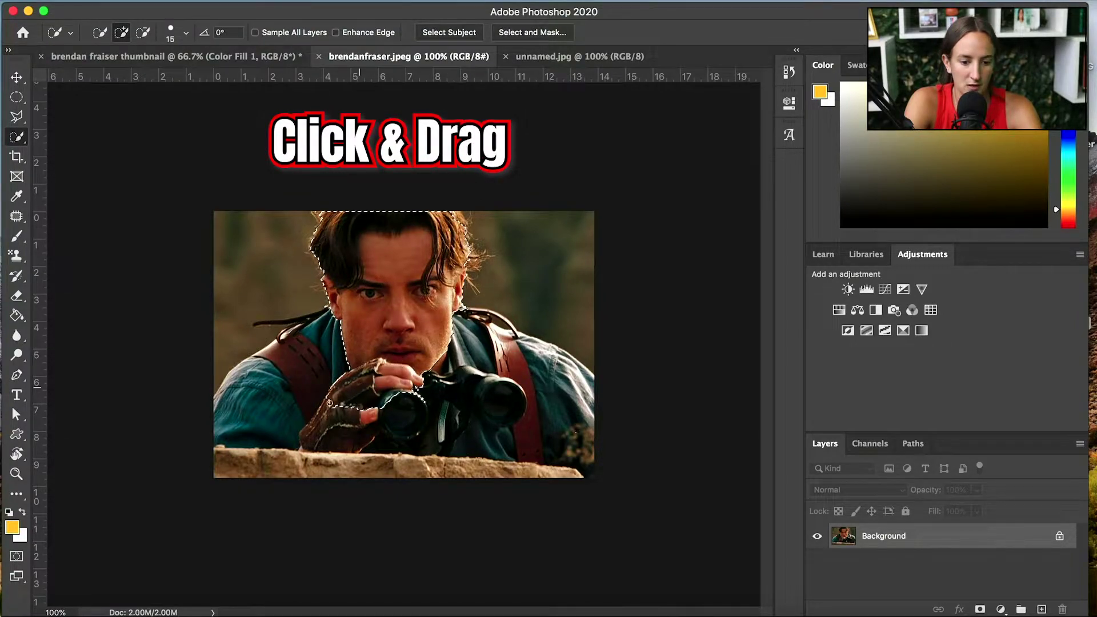
{"action": "mouse_move", "coordinate": [330, 403]}
{"action": "left_mouse_down"}
{"action": "mouse_move", "coordinate": [330, 355]}
{"action": "mouse_move", "coordinate": [286, 433]}
{"action": "mouse_move", "coordinate": [242, 467]}
{"action": "mouse_move", "coordinate": [345, 435]}
{"action": "left_mouse_up"}
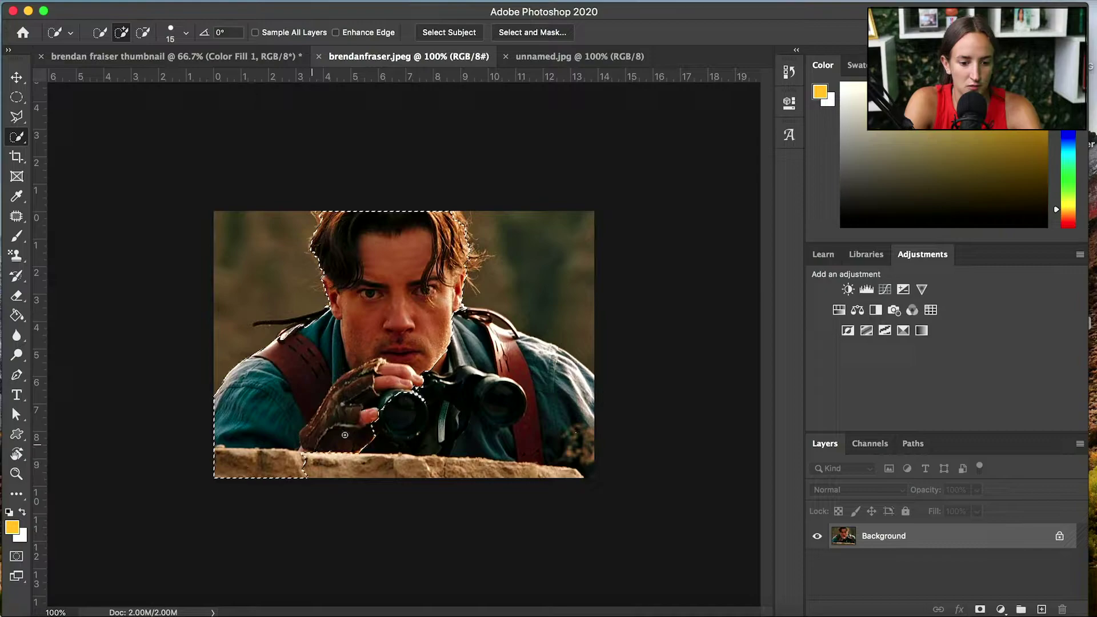
{"action": "left_click_drag", "start_coordinate": [415, 449], "coordinate": [369, 473]}
{"action": "mouse_move", "coordinate": [451, 448]}
{"action": "left_mouse_down"}
{"action": "mouse_move", "coordinate": [544, 464]}
{"action": "mouse_move", "coordinate": [559, 442]}
{"action": "left_mouse_up"}
{"action": "mouse_move", "coordinate": [547, 402]}
{"action": "left_mouse_down"}
{"action": "mouse_move", "coordinate": [446, 359]}
{"action": "mouse_move", "coordinate": [534, 350]}
{"action": "left_mouse_up"}
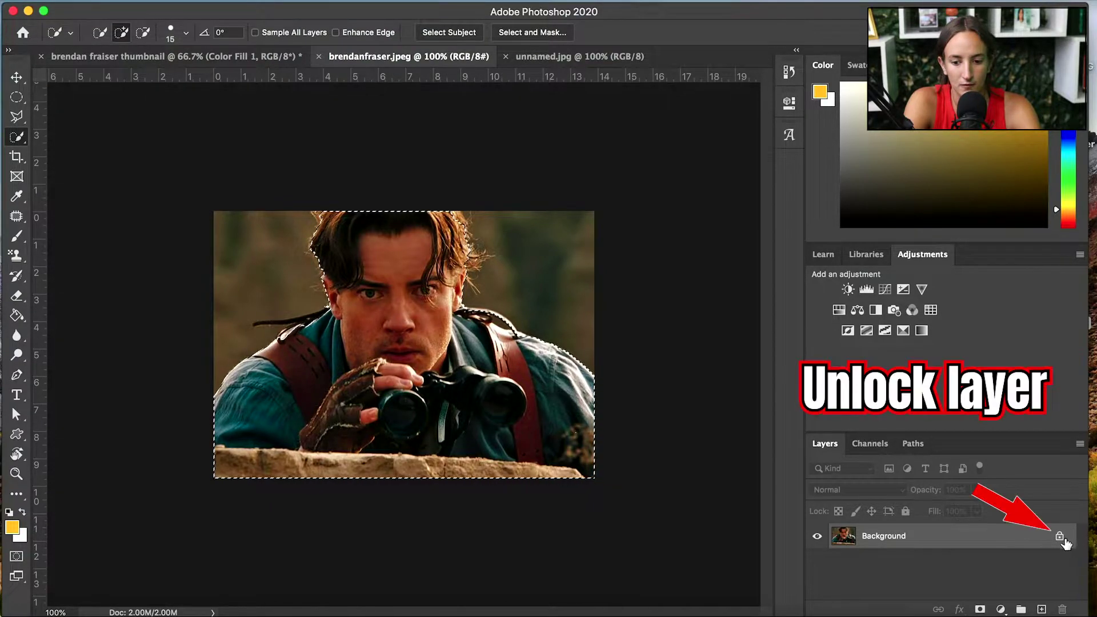
- Unlock the photo's layer, delete the background around the man by inverting the selection, and deselect
{"action": "left_click", "coordinate": [1060, 536]}
{"action": "left_click", "coordinate": [311, 1]}
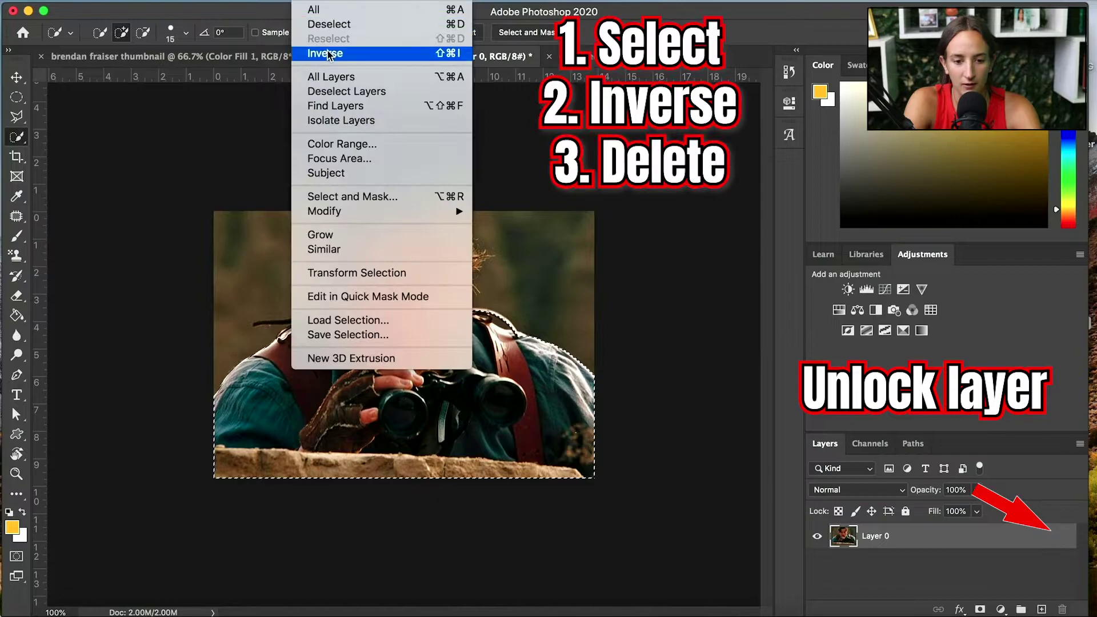
{"action": "left_click", "coordinate": [326, 53]}
{"action": "key", "text": "Delete"}
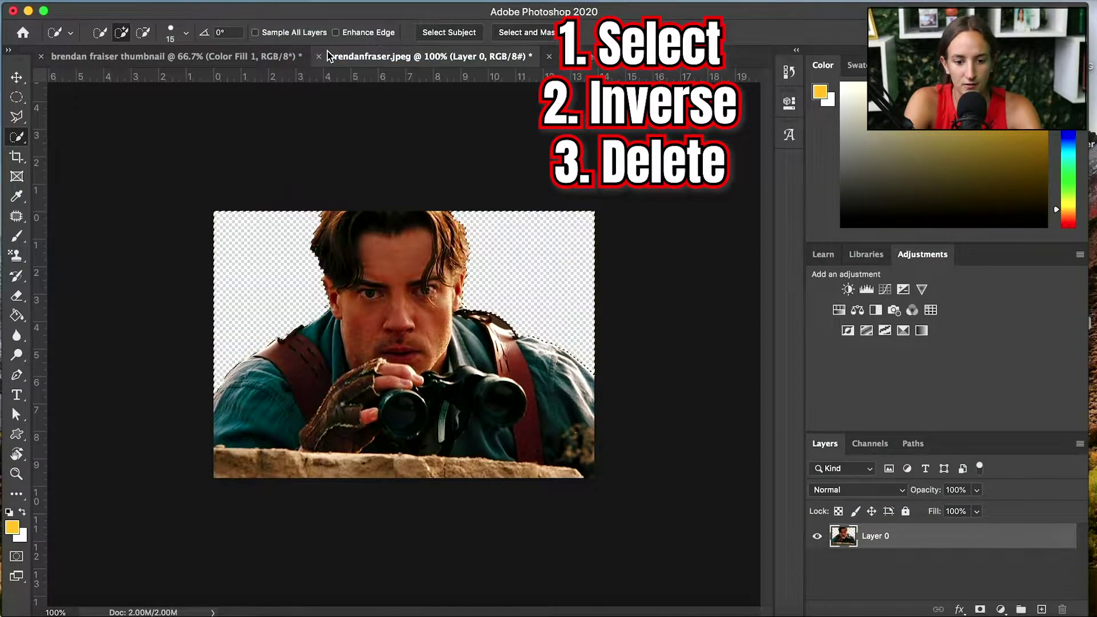
{"action": "left_click", "coordinate": [313, 1]}
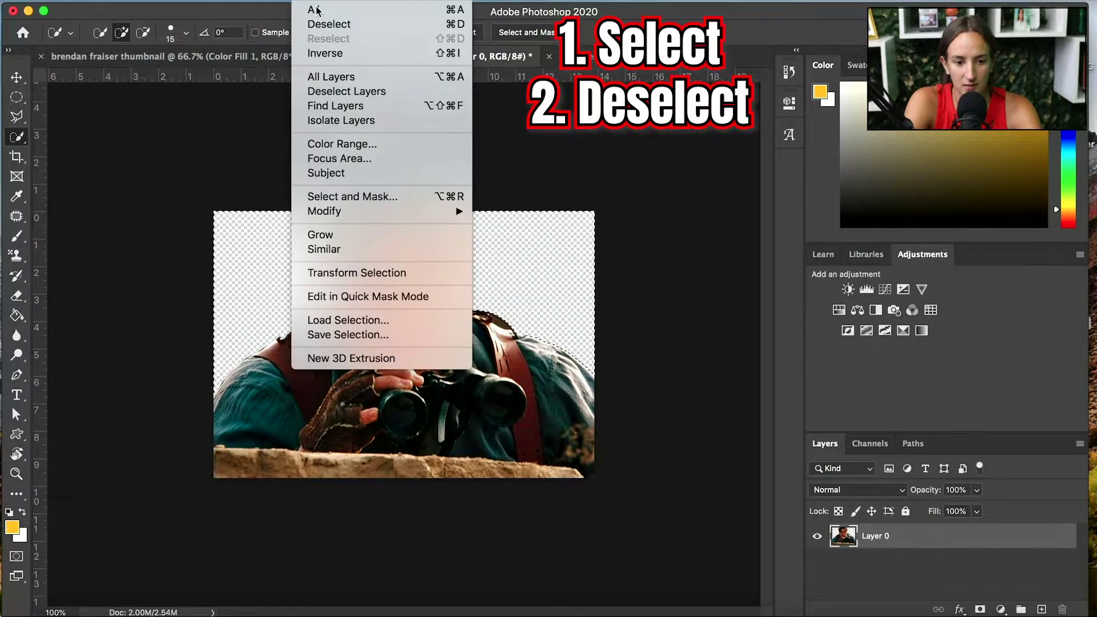
{"action": "left_click", "coordinate": [321, 23]}
- Move the cut-out man into the lower part of the thumbnail document and place his layer above the gradient fill
{"action": "key", "text": "v"}
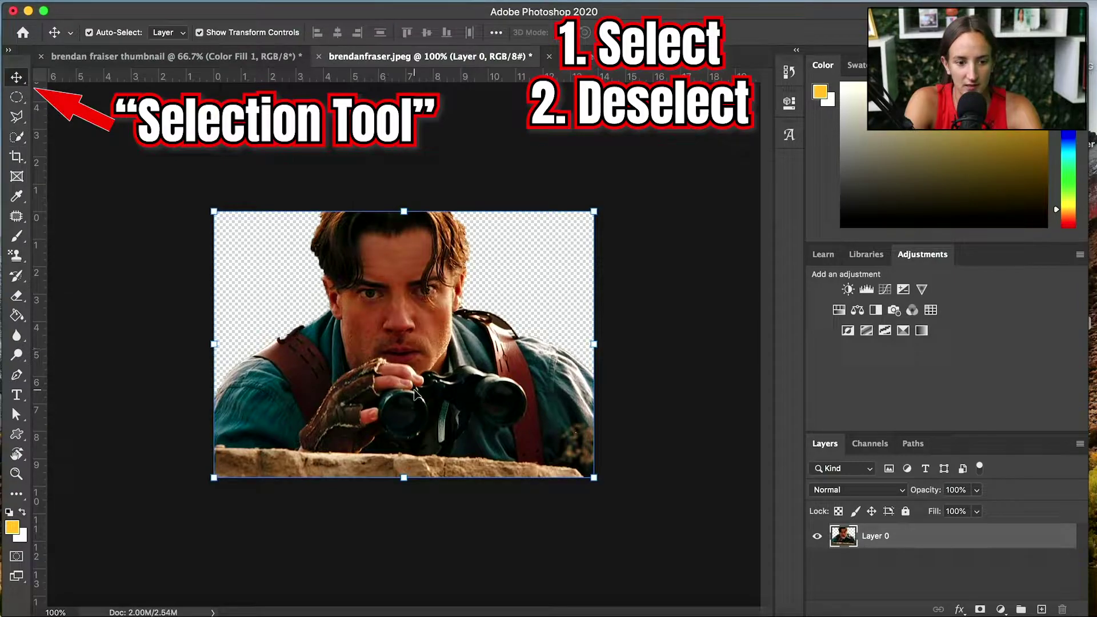
{"action": "left_click_drag", "start_coordinate": [415, 393], "coordinate": [297, 278]}
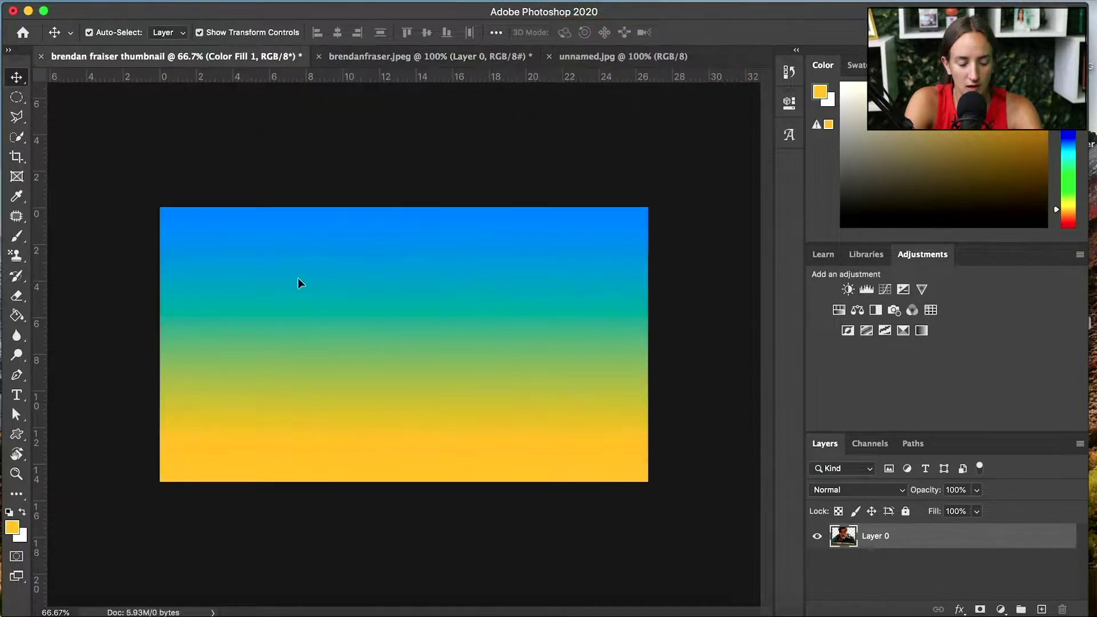
{"action": "left_click_drag", "start_coordinate": [325, 402], "coordinate": [329, 402]}
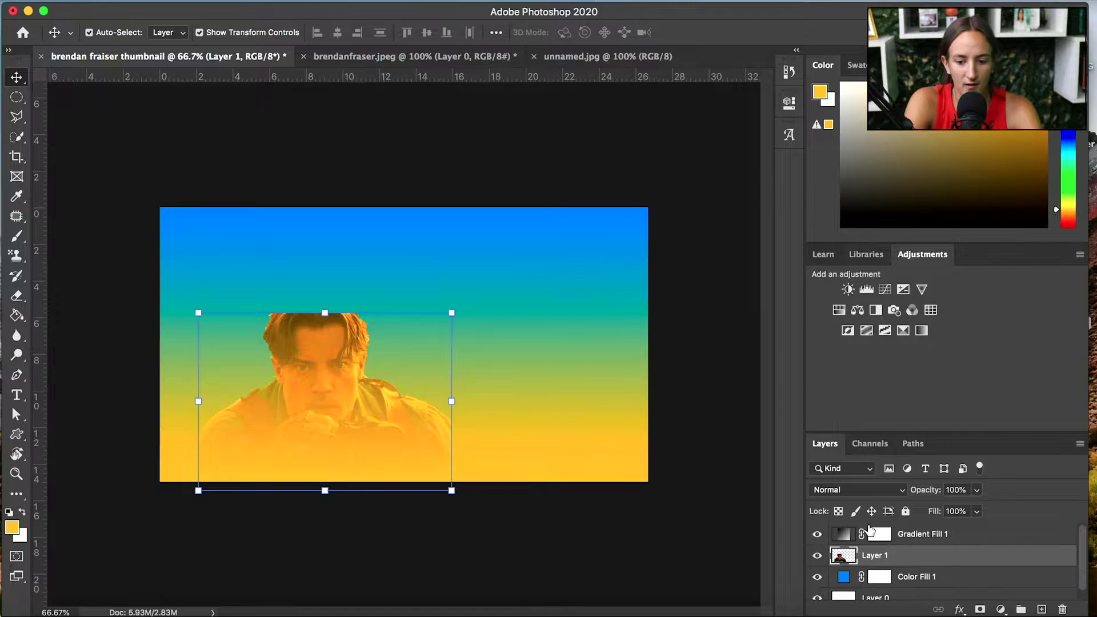
{"action": "left_click_drag", "start_coordinate": [893, 562], "coordinate": [891, 534]}
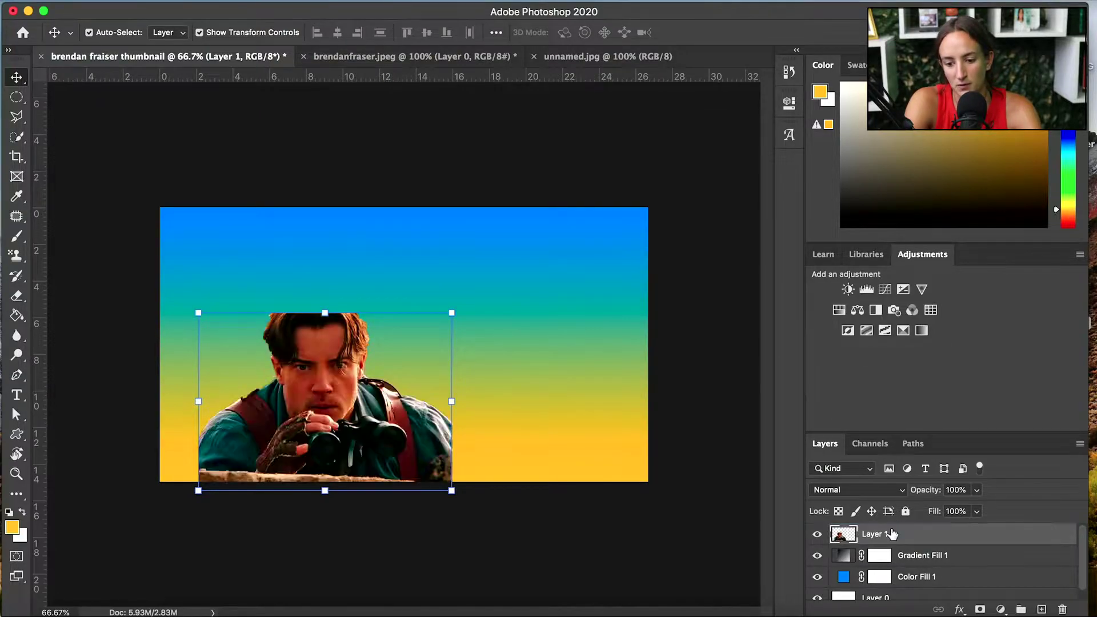
- Close the brendanfraser.jpeg document
{"action": "left_click", "coordinate": [321, 60]}
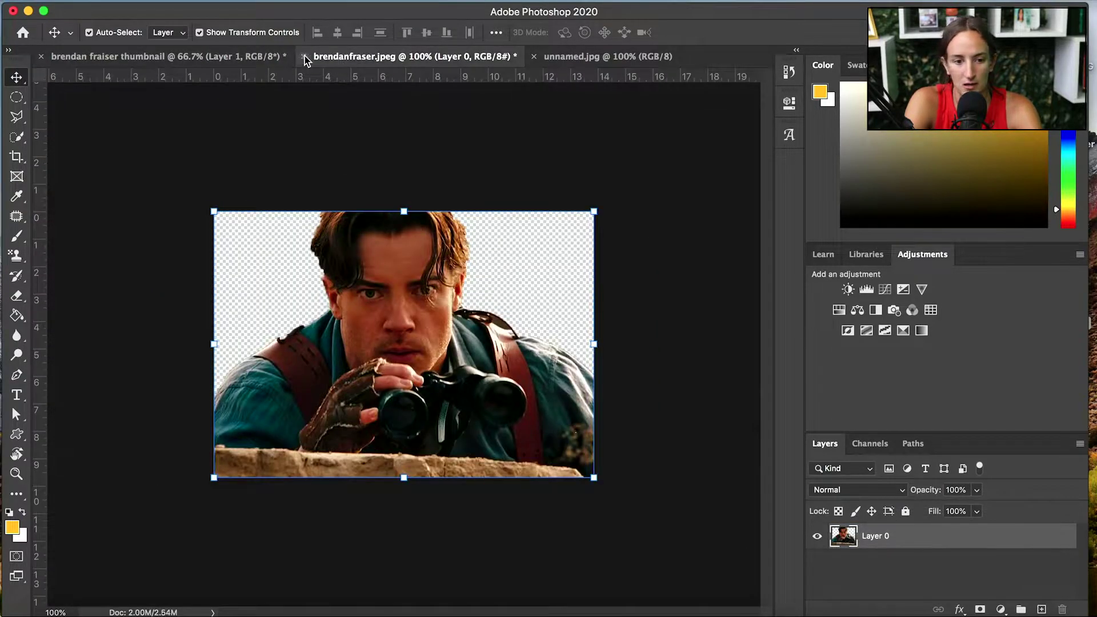
{"action": "left_click", "coordinate": [304, 57]}
{"action": "left_click", "coordinate": [518, 222]}
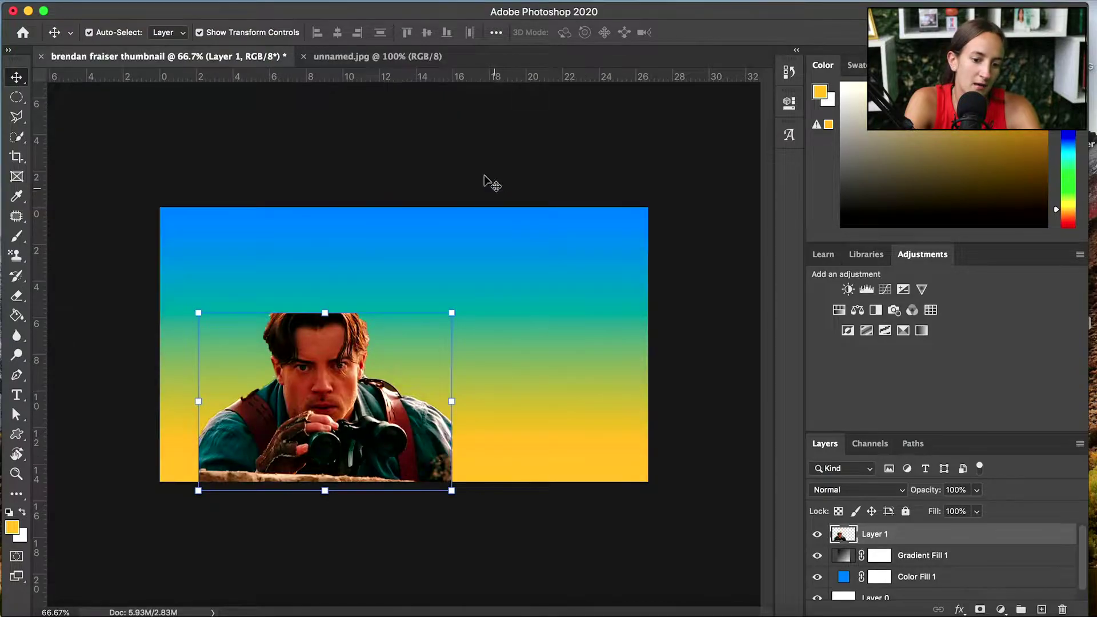
- In unnamed.jpg, select the man's head, torso and raised arm with the Quick Selection tool
{"action": "left_click", "coordinate": [387, 58]}
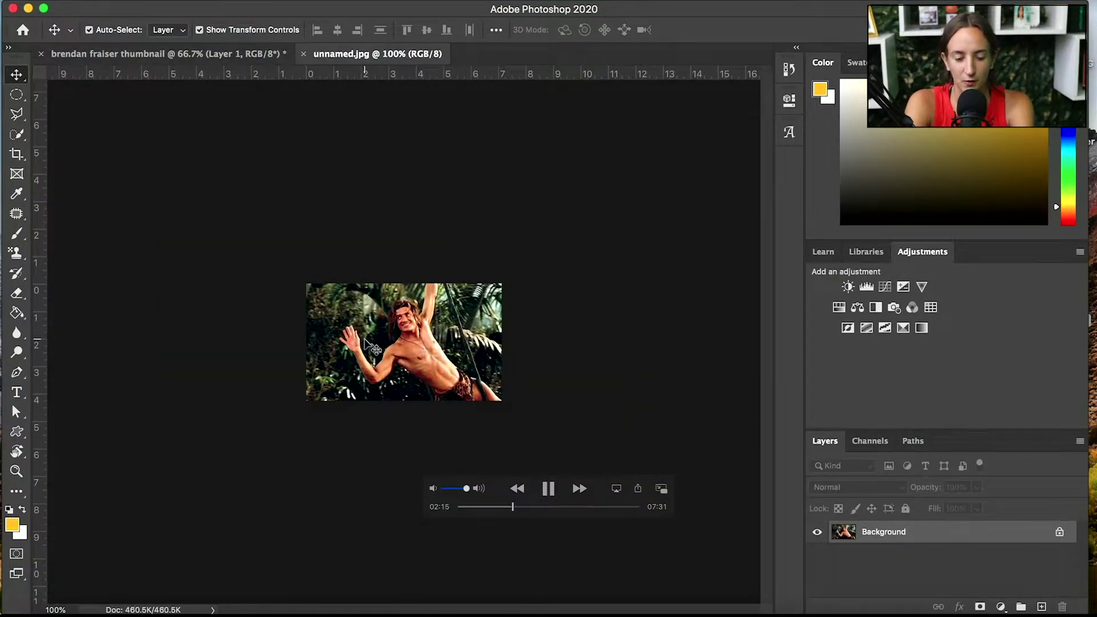
{"action": "scroll", "coordinate": [452, 370], "scroll_direction": "up", "scroll_amount": 6}
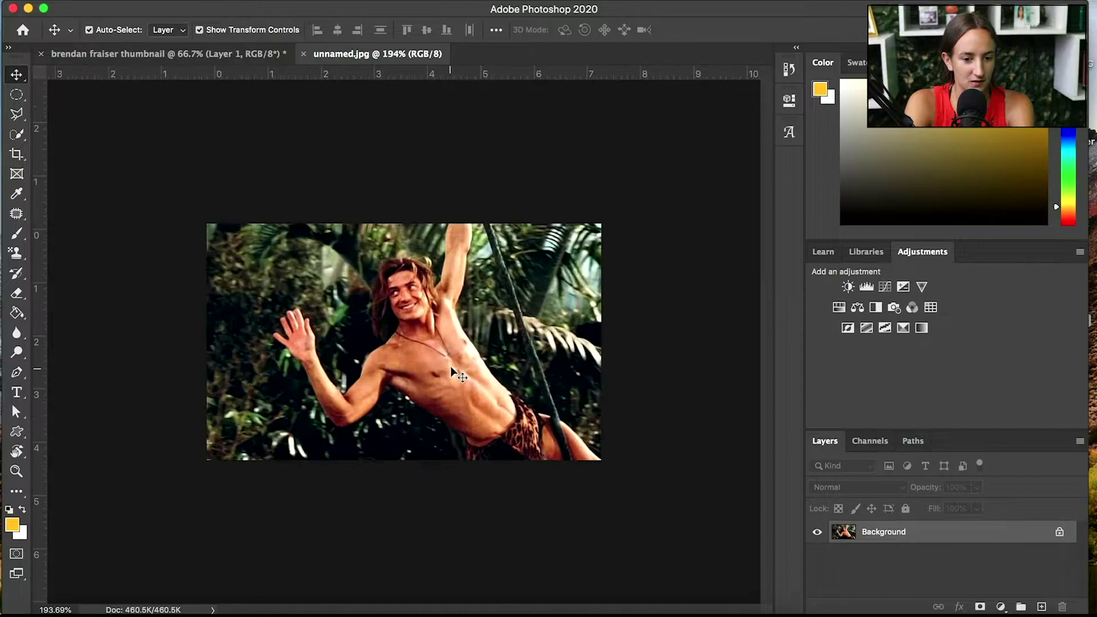
{"action": "scroll", "coordinate": [457, 374], "scroll_direction": "up", "scroll_amount": 1}
{"action": "key", "text": "w"}
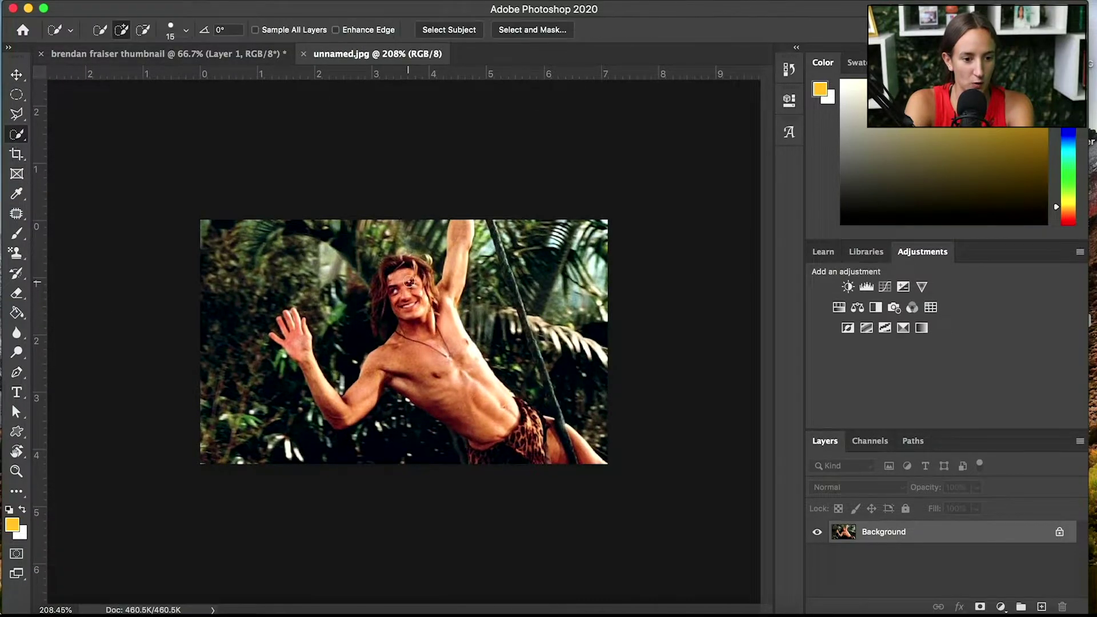
{"action": "mouse_move", "coordinate": [408, 284]}
{"action": "left_mouse_down"}
{"action": "mouse_move", "coordinate": [406, 308]}
{"action": "mouse_move", "coordinate": [469, 403]}
{"action": "mouse_move", "coordinate": [550, 443]}
{"action": "left_mouse_up"}
{"action": "scroll", "coordinate": [411, 332], "scroll_direction": "up", "scroll_amount": 3}
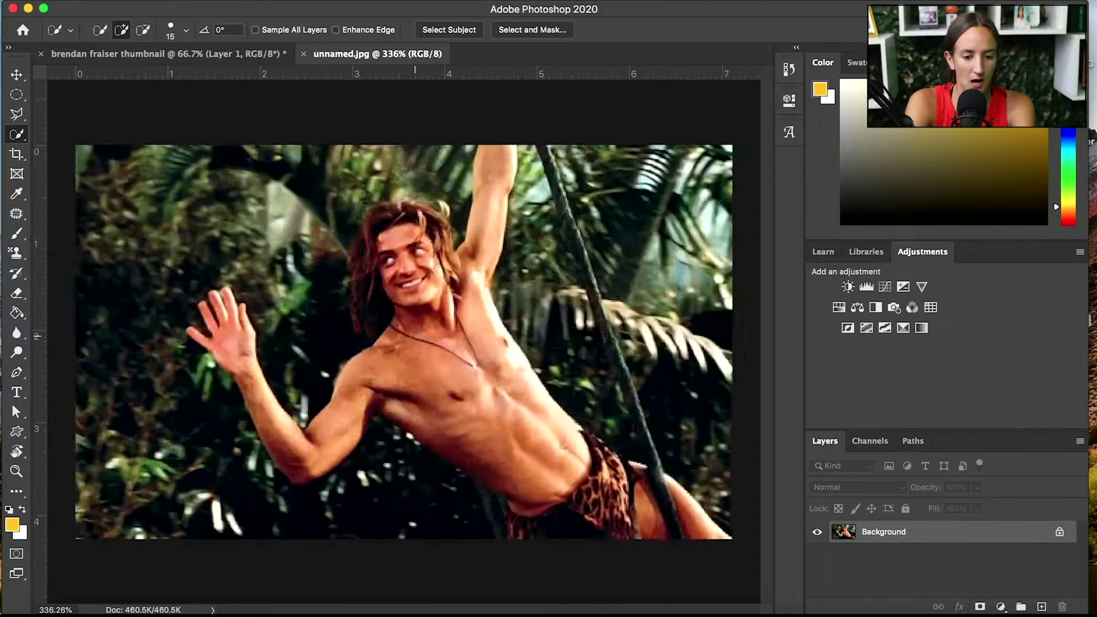
{"action": "mouse_move", "coordinate": [372, 298]}
{"action": "left_mouse_down"}
{"action": "mouse_move", "coordinate": [365, 267]}
{"action": "mouse_move", "coordinate": [374, 213]}
{"action": "mouse_move", "coordinate": [421, 217]}
{"action": "mouse_move", "coordinate": [477, 240]}
{"action": "left_mouse_up"}
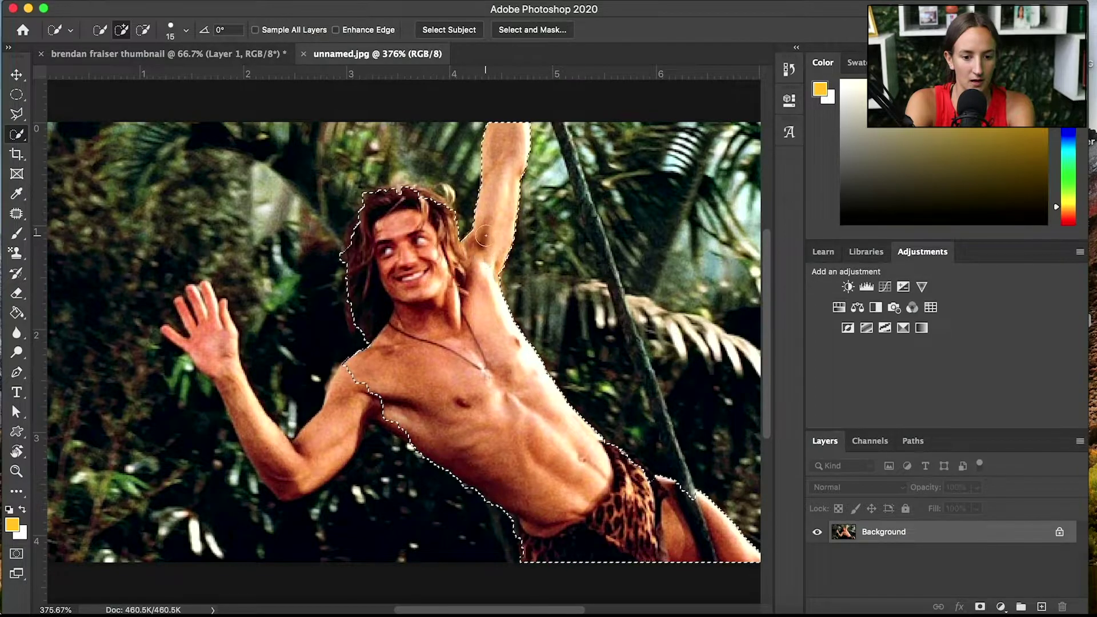
- Add the man's waving arm to the selection and subtract the dark background patch below his elbow and torso
{"action": "scroll", "coordinate": [404, 303], "scroll_direction": "down", "scroll_amount": 3}
{"action": "mouse_move", "coordinate": [407, 240]}
{"action": "left_mouse_down"}
{"action": "mouse_move", "coordinate": [367, 302]}
{"action": "mouse_move", "coordinate": [323, 321]}
{"action": "mouse_move", "coordinate": [247, 186]}
{"action": "left_mouse_up"}
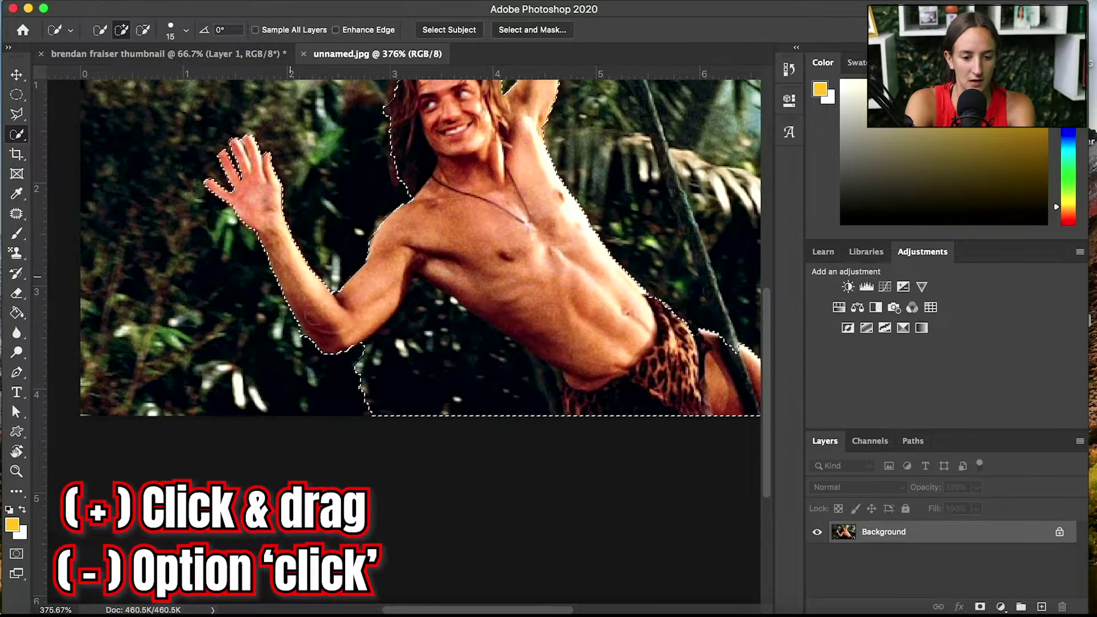
{"action": "mouse_move", "coordinate": [392, 396]}
{"action": "left_mouse_down"}
{"action": "mouse_move", "coordinate": [433, 305]}
{"action": "mouse_move", "coordinate": [508, 386]}
{"action": "left_mouse_up"}
{"action": "scroll", "coordinate": [505, 384], "scroll_direction": "down", "scroll_amount": 1}
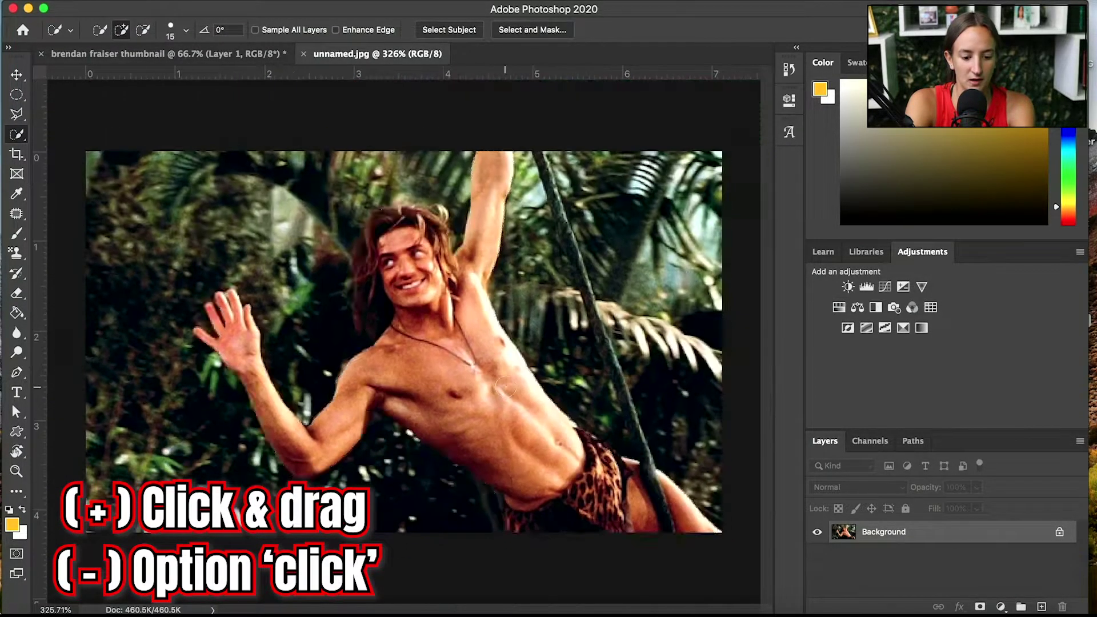
{"action": "scroll", "coordinate": [457, 320], "scroll_direction": "up", "scroll_amount": 3}
{"action": "scroll", "coordinate": [430, 183], "scroll_direction": "down", "scroll_amount": 2}
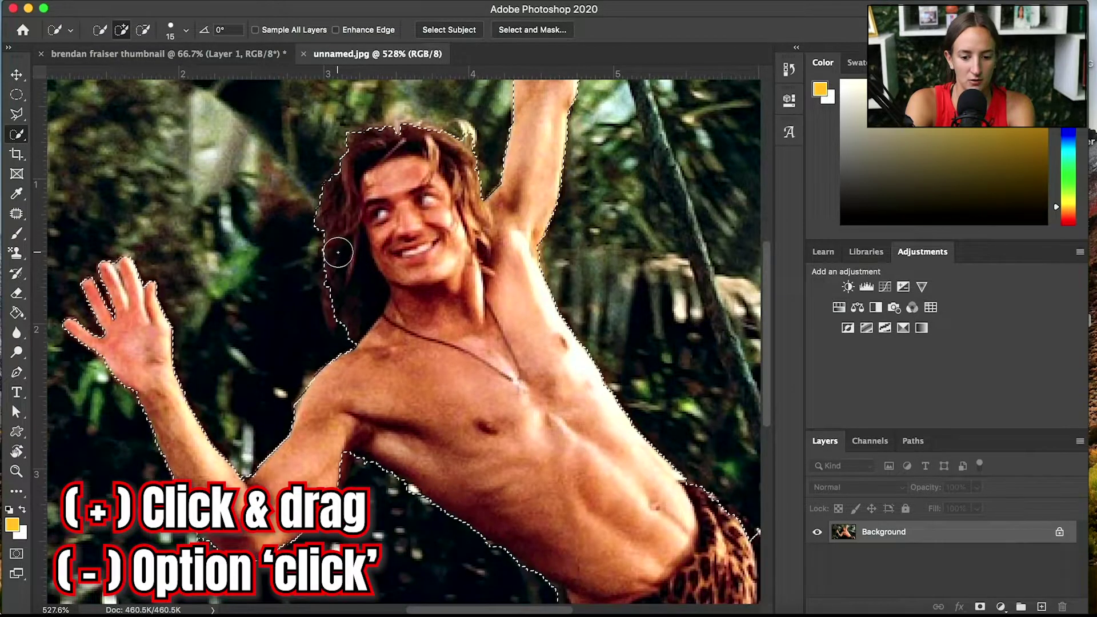
{"action": "scroll", "coordinate": [379, 301], "scroll_direction": "down", "scroll_amount": 3}
- Unlock the photo's Background layer and add the rope to the selection using a 7 px Quick Selection brush
{"action": "left_click", "coordinate": [1059, 531]}
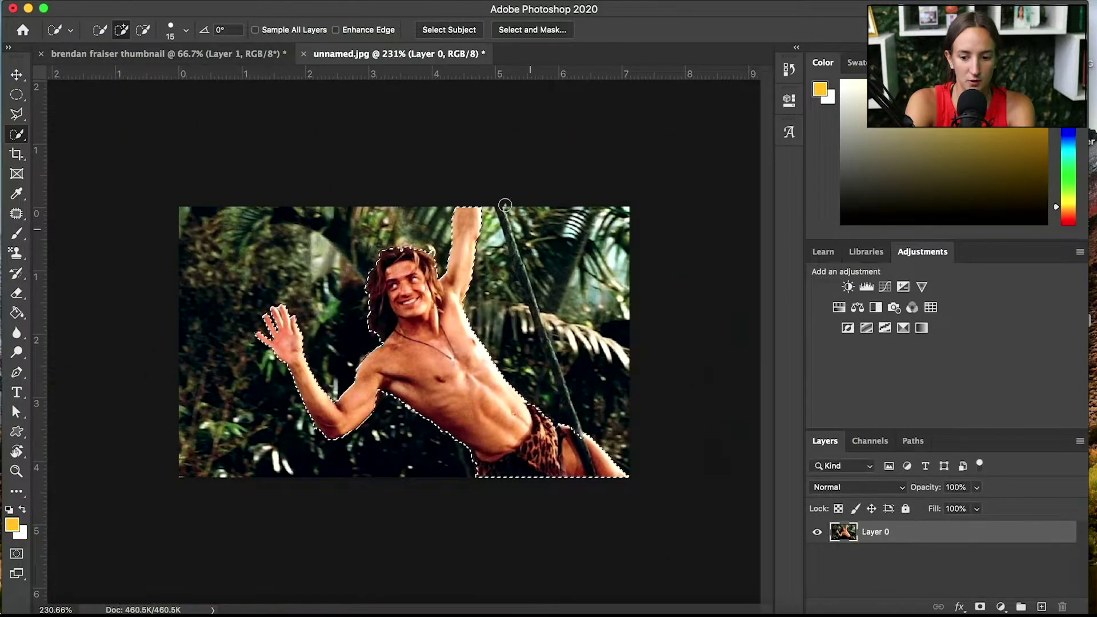
{"action": "key", "text": "super+d"}
{"action": "scroll", "coordinate": [492, 280], "scroll_direction": "up", "scroll_amount": 1}
{"action": "scroll", "coordinate": [492, 279], "scroll_direction": "up", "scroll_amount": 1}
{"action": "key", "text": "bracketleft"}
{"action": "key", "text": "bracketleft"}
{"action": "key", "text": "bracketleft"}
{"action": "key", "text": "bracketleft"}
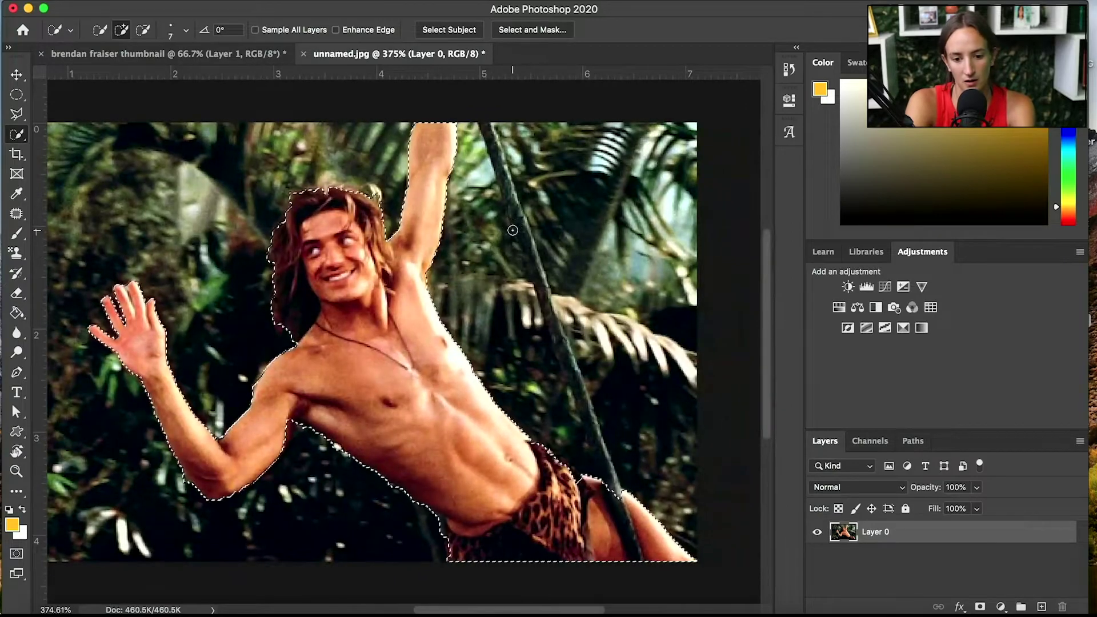
{"action": "left_click_drag", "start_coordinate": [512, 227], "coordinate": [543, 276]}
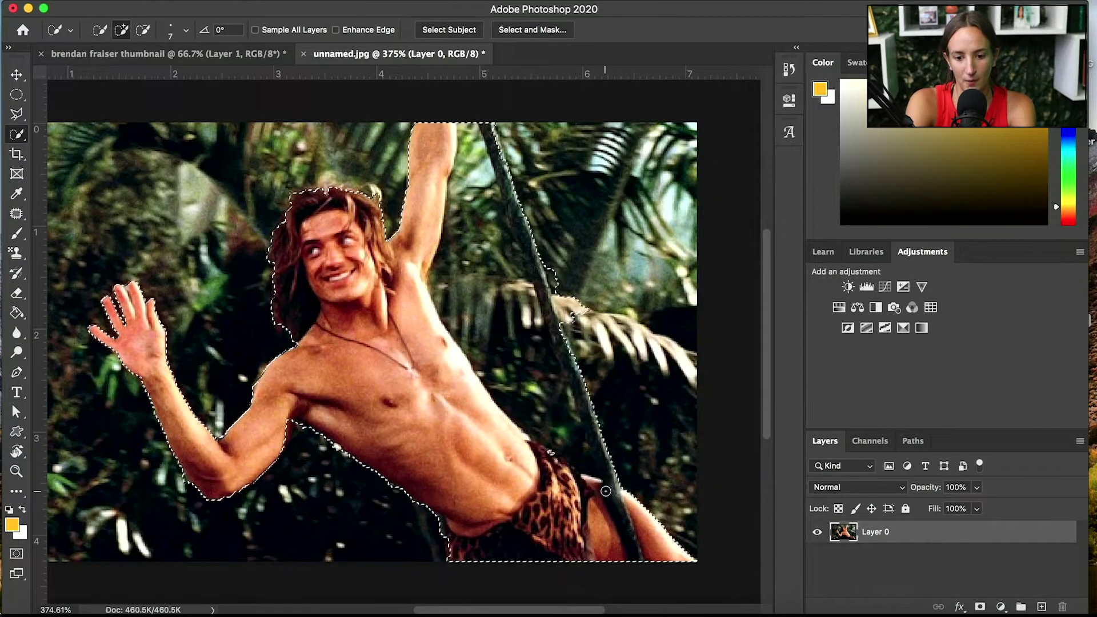
- Subtract the palm leaves beside the rope and the jungle between the rope and the man from the selection
{"action": "scroll", "coordinate": [399, 348], "scroll_direction": "up", "scroll_amount": 1}
{"action": "left_click", "coordinate": [614, 274], "text": "alt"}
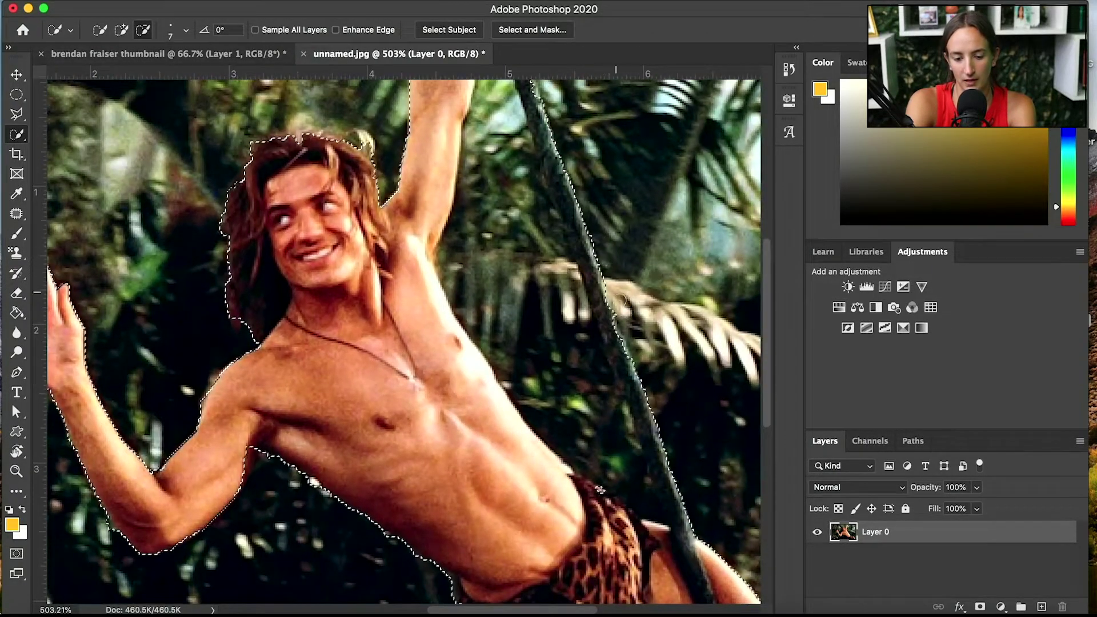
{"action": "mouse_move", "coordinate": [529, 277]}
{"action": "left_mouse_down"}
{"action": "mouse_move", "coordinate": [508, 242]}
{"action": "mouse_move", "coordinate": [577, 354]}
{"action": "mouse_move", "coordinate": [624, 477]}
{"action": "mouse_move", "coordinate": [674, 500]}
{"action": "left_mouse_up"}
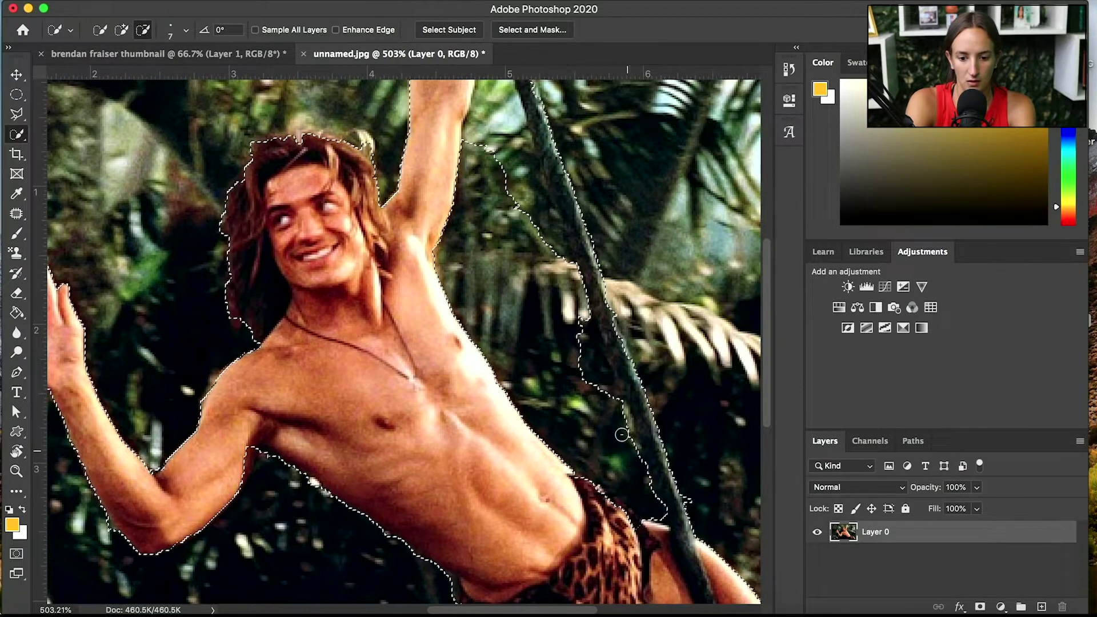
{"action": "left_click_drag", "start_coordinate": [623, 434], "coordinate": [565, 312]}
{"action": "scroll", "coordinate": [562, 308], "scroll_direction": "up", "scroll_amount": 2}
{"action": "mouse_move", "coordinate": [491, 199]}
{"action": "left_mouse_down"}
{"action": "mouse_move", "coordinate": [531, 202]}
{"action": "mouse_move", "coordinate": [557, 284]}
{"action": "left_mouse_up"}
{"action": "scroll", "coordinate": [547, 321], "scroll_direction": "down", "scroll_amount": 1}
{"action": "scroll", "coordinate": [406, 352], "scroll_direction": "down", "scroll_amount": 1}
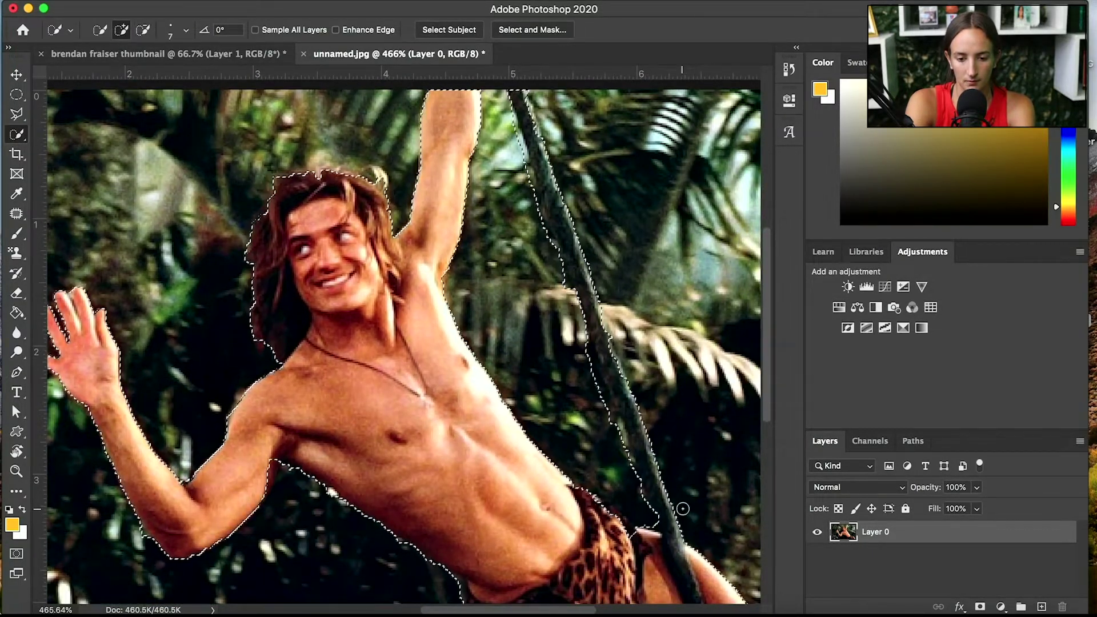
- Delete the jungle background around the man and rope by inverting the selection, and deselect
{"action": "scroll", "coordinate": [443, 457], "scroll_direction": "down", "scroll_amount": 5}
{"action": "left_click", "coordinate": [309, 2]}
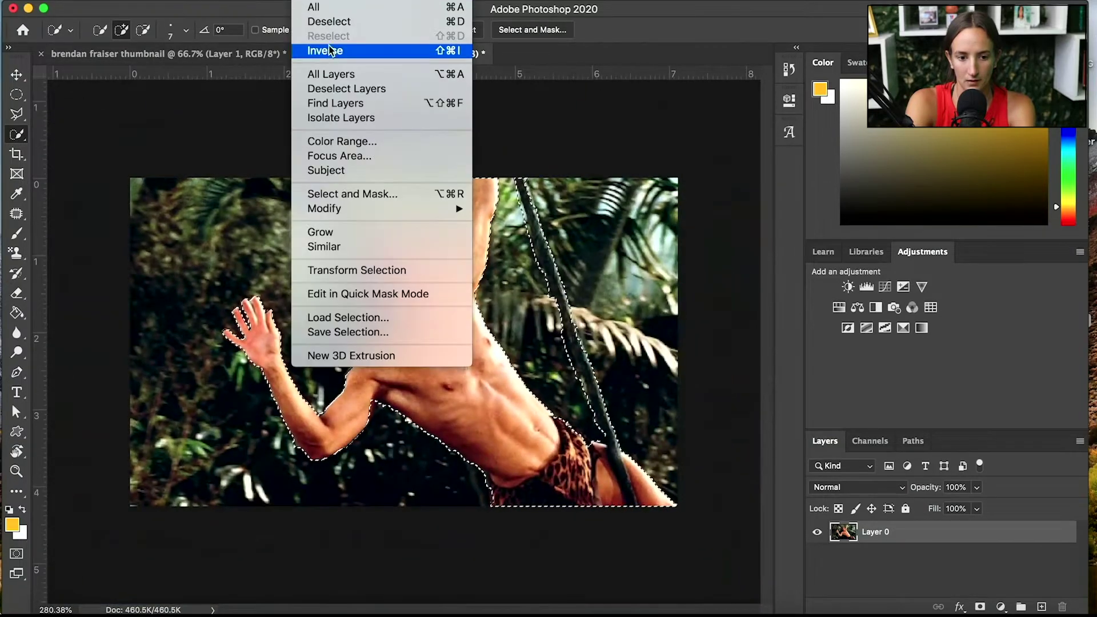
{"action": "left_click", "coordinate": [325, 52]}
{"action": "key", "text": "BackSpace"}
{"action": "left_click", "coordinate": [303, 1]}
{"action": "left_click", "coordinate": [325, 25]}
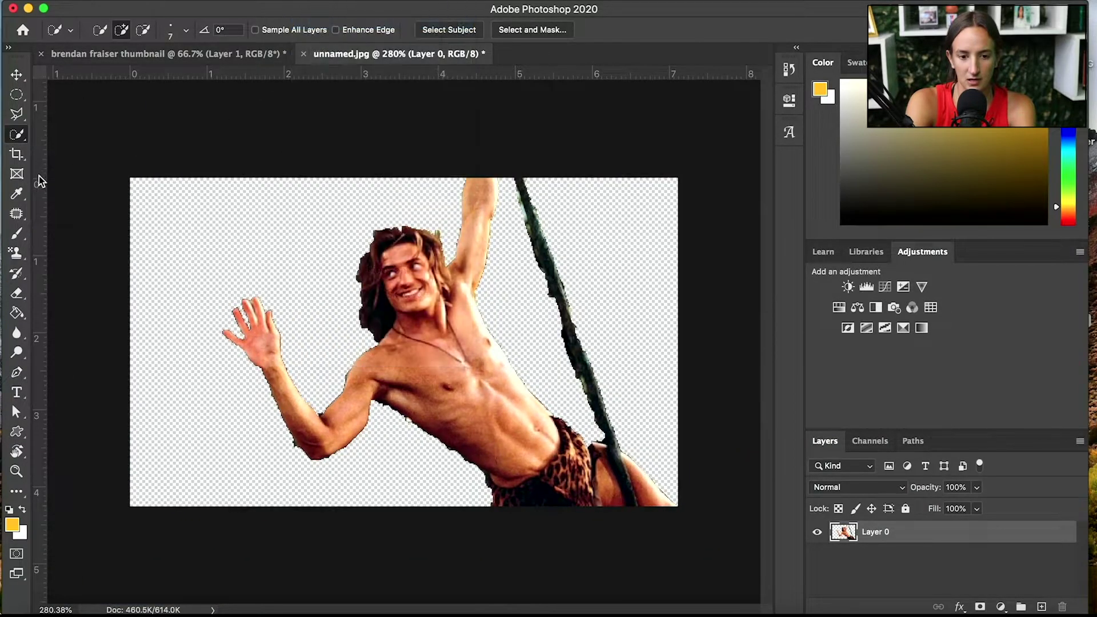
- Clean up the ragged edges of the rope cut-out with the Eraser tool, using an 8 px brush
{"action": "left_click", "coordinate": [16, 293]}
{"action": "key", "text": "bracketleft"}
{"action": "key", "text": "bracketleft"}
{"action": "key", "text": "bracketleft"}
{"action": "key", "text": "bracketleft"}
{"action": "key", "text": "bracketleft"}
{"action": "key", "text": "bracketleft"}
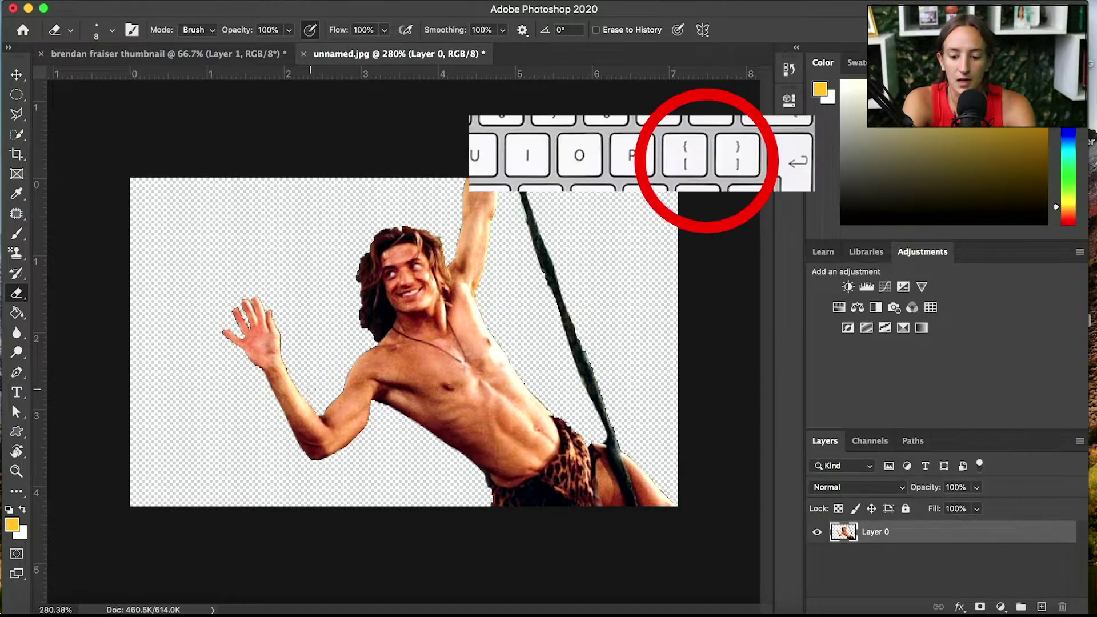
- Transfer the cut-out man with the rope into the thumbnail document, accepting the color profile conversion, and position him on the canvas
{"action": "scroll", "coordinate": [310, 384], "scroll_direction": "down", "scroll_amount": 2}
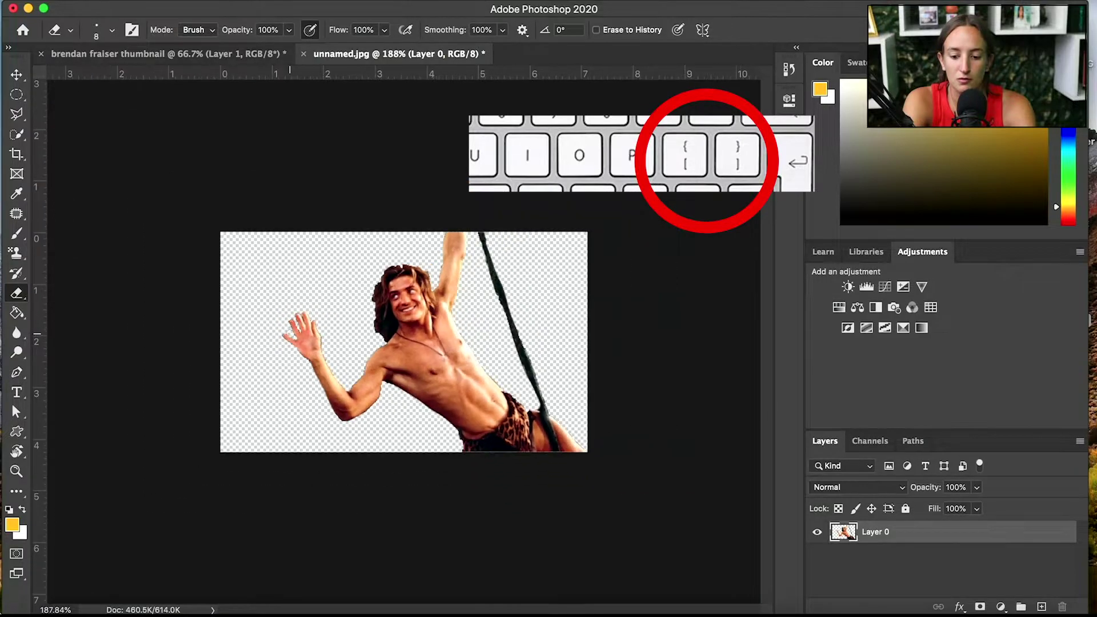
{"action": "left_click", "coordinate": [15, 76]}
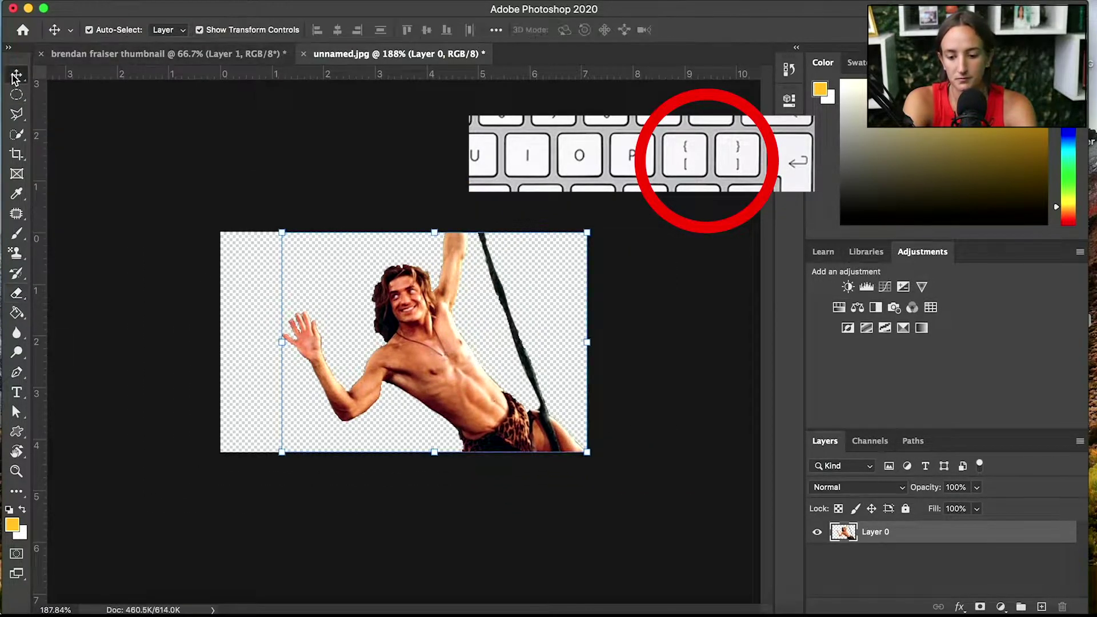
{"action": "key", "text": "super+a"}
{"action": "key", "text": "super+x"}
{"action": "left_click", "coordinate": [166, 53]}
{"action": "key", "text": "super+v"}
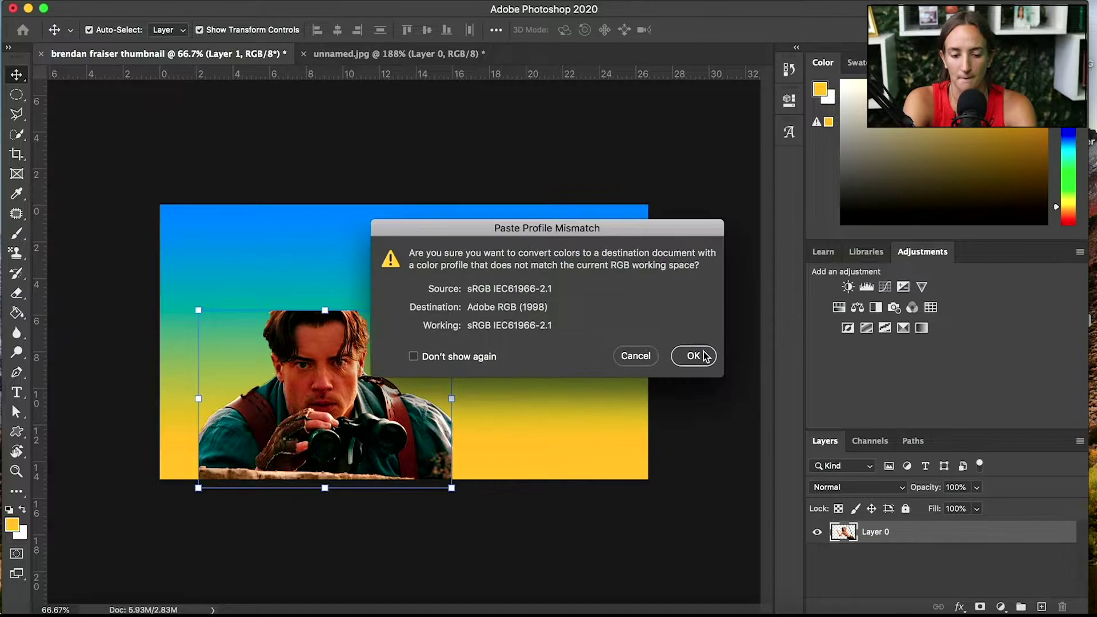
{"action": "left_click", "coordinate": [704, 355]}
{"action": "left_click_drag", "start_coordinate": [577, 371], "coordinate": [621, 289]}
{"action": "left_click_drag", "start_coordinate": [603, 344], "coordinate": [524, 272]}
{"action": "left_click_drag", "start_coordinate": [527, 357], "coordinate": [533, 386]}
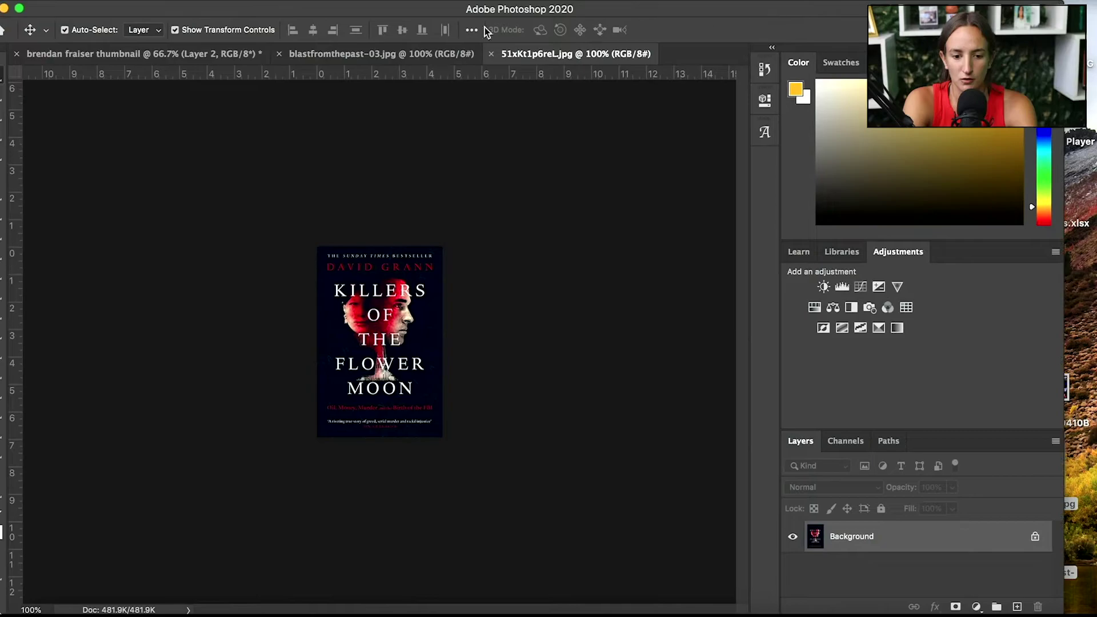
- In blastfromthepast-03.jpg, erase the green wall band on both sides of the man's head with the Magic Eraser at tolerance 32
{"action": "left_click", "coordinate": [381, 53]}
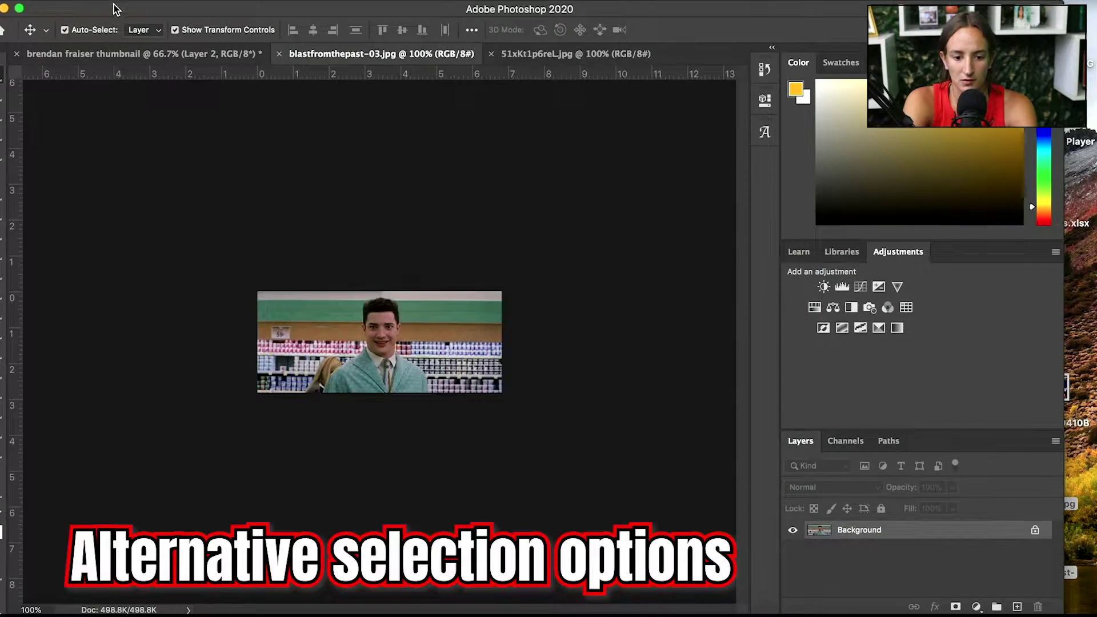
{"action": "left_click", "coordinate": [1, 300]}
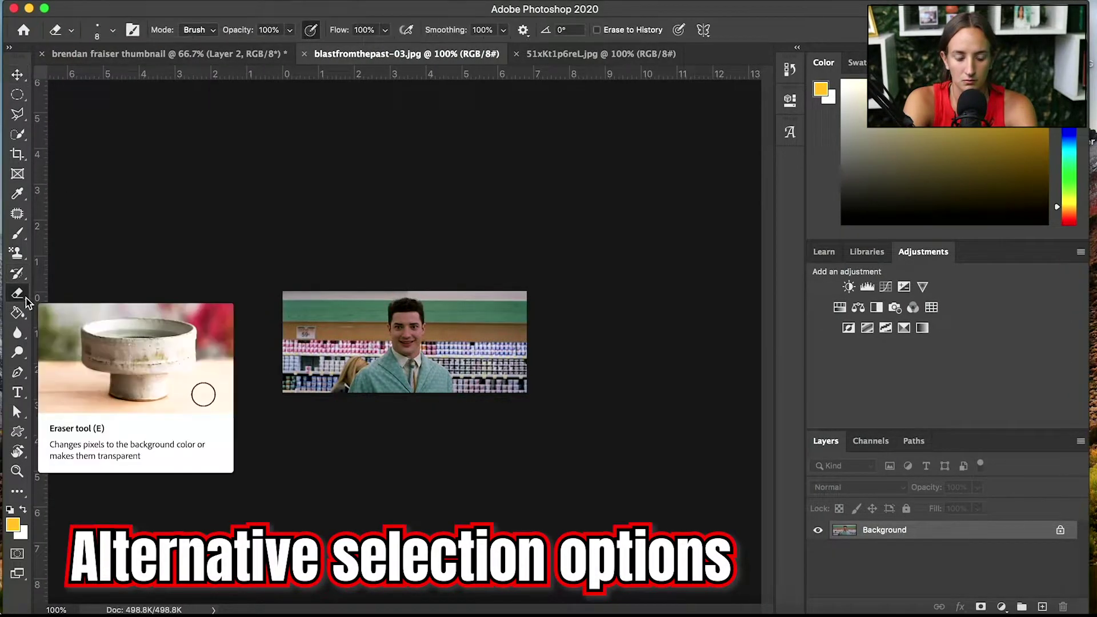
{"action": "right_click", "coordinate": [26, 298]}
{"action": "left_click", "coordinate": [55, 321]}
{"action": "left_click", "coordinate": [348, 315]}
{"action": "left_click", "coordinate": [470, 317]}
{"action": "scroll", "coordinate": [480, 330], "scroll_direction": "up", "scroll_amount": 3}
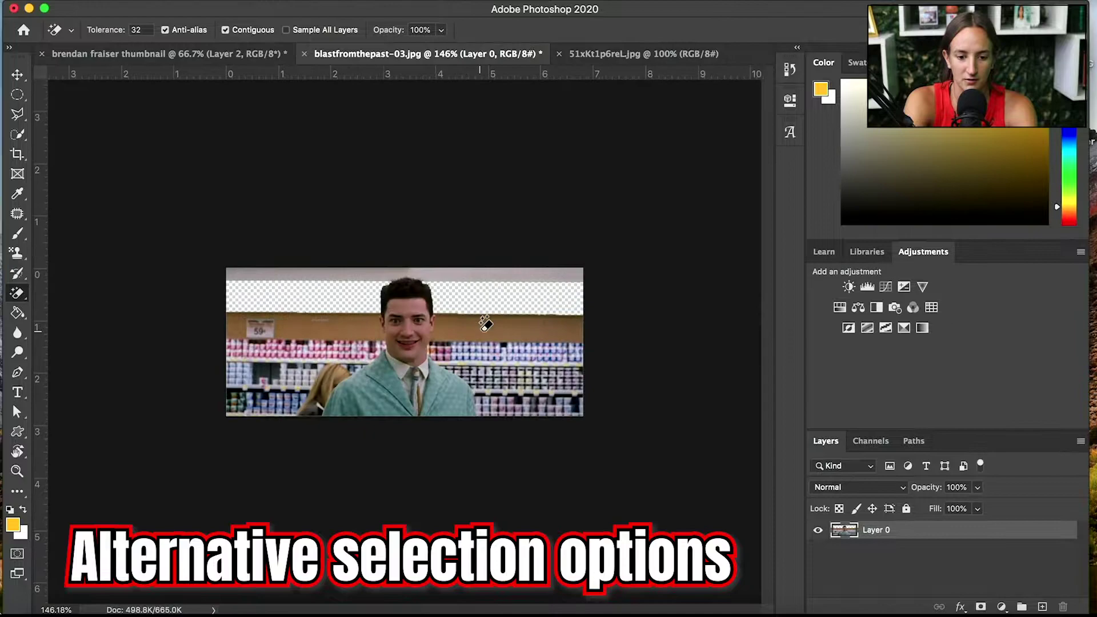
- Try a Color Range selection sampled from the brown wall with a fuzziness of 11
{"action": "left_click", "coordinate": [305, 1]}
{"action": "left_click", "coordinate": [532, 133]}
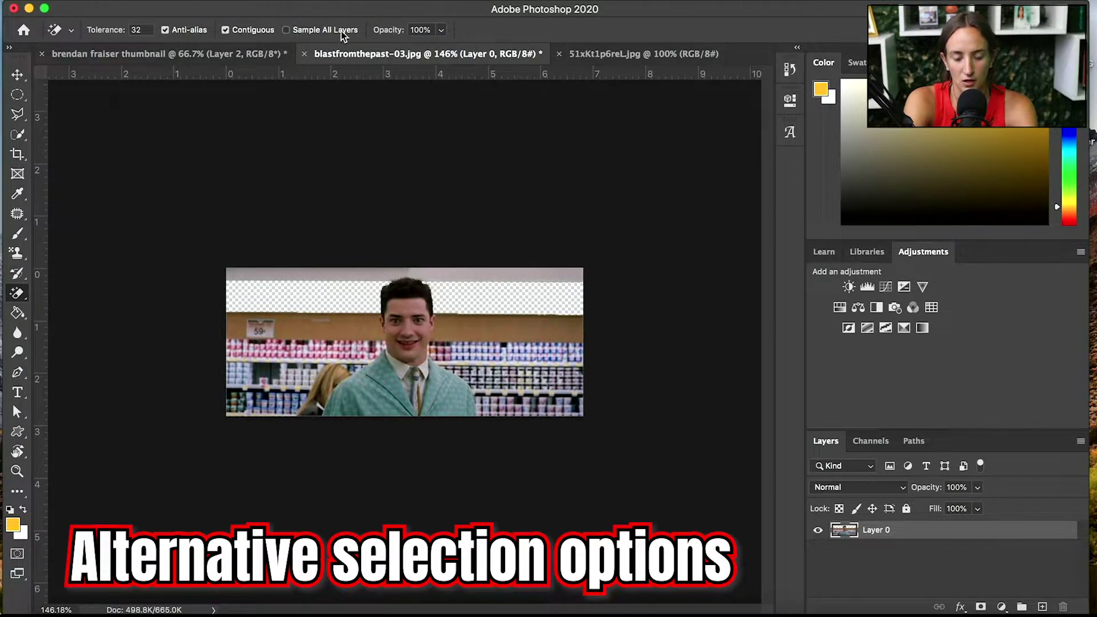
{"action": "left_click", "coordinate": [26, 75]}
{"action": "left_click", "coordinate": [300, 2]}
{"action": "left_click", "coordinate": [337, 139]}
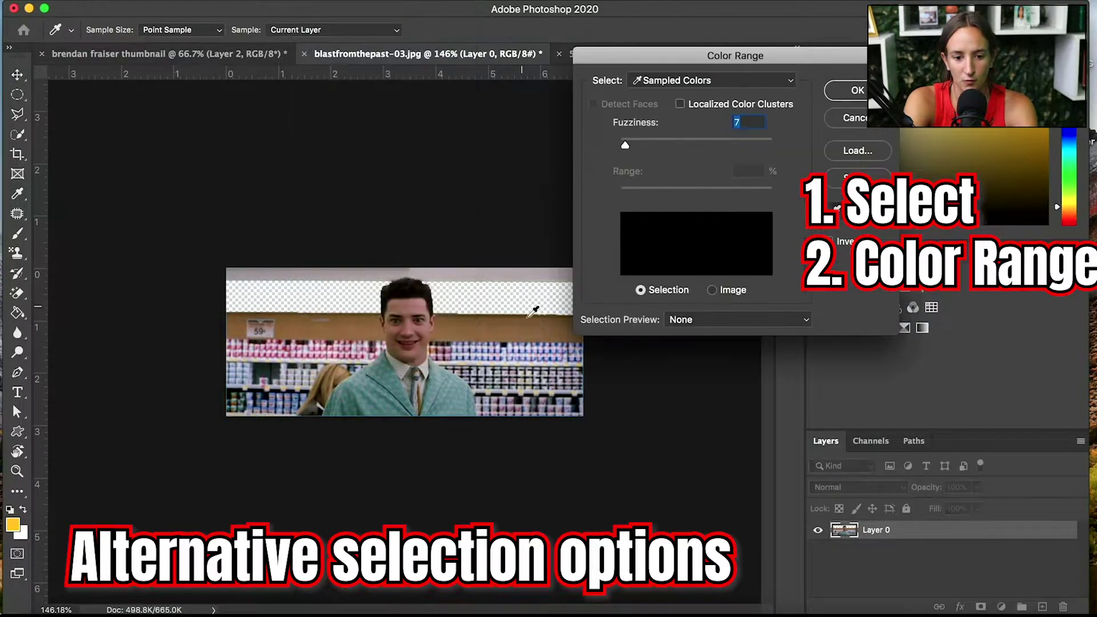
{"action": "left_click", "coordinate": [532, 311]}
{"action": "mouse_move", "coordinate": [625, 145]}
{"action": "left_mouse_down"}
{"action": "mouse_move", "coordinate": [686, 145]}
{"action": "mouse_move", "coordinate": [628, 141]}
{"action": "left_mouse_up"}
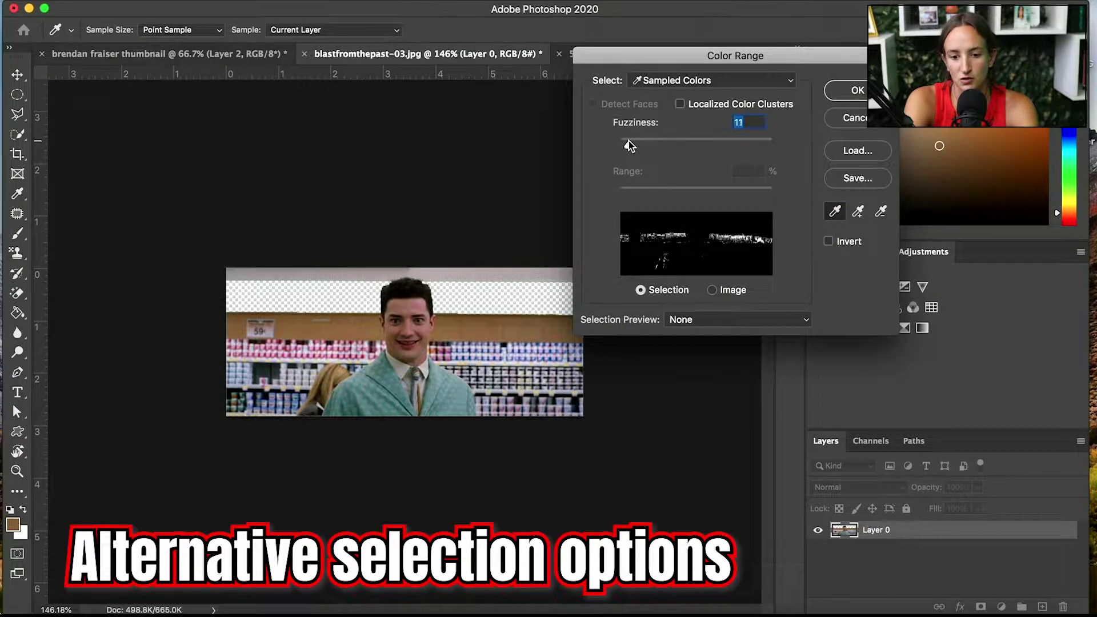
{"action": "left_click", "coordinate": [873, 121]}
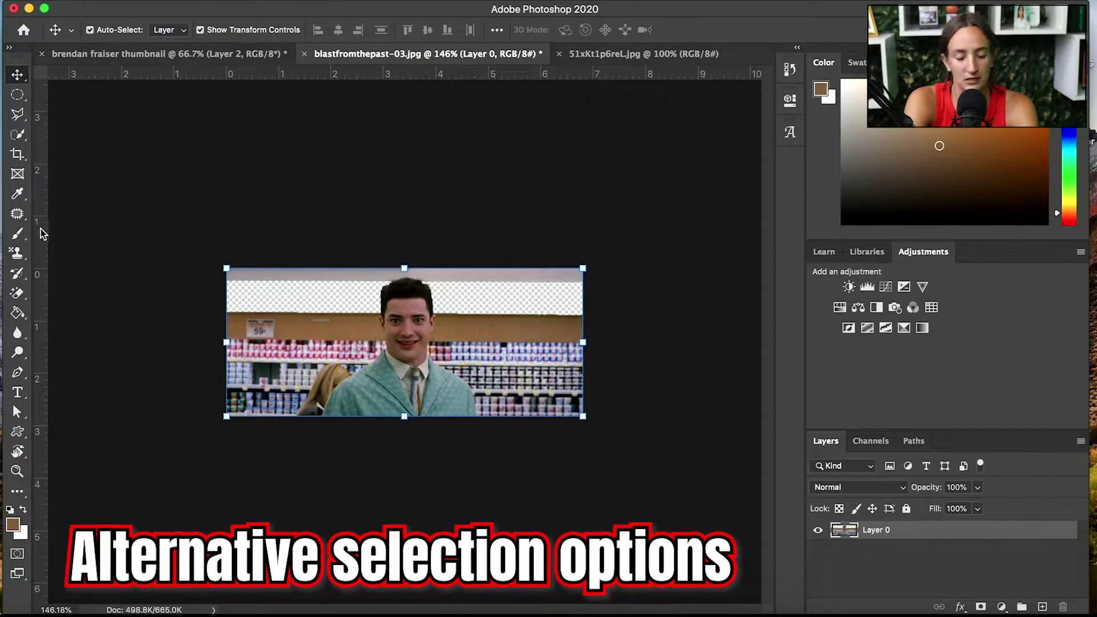
- Trace a closed selection around the man in the teal jacket with the Magnetic Lasso tool
{"action": "left_click", "coordinate": [17, 294]}
{"action": "left_click_drag", "start_coordinate": [18, 113], "coordinate": [55, 147]}
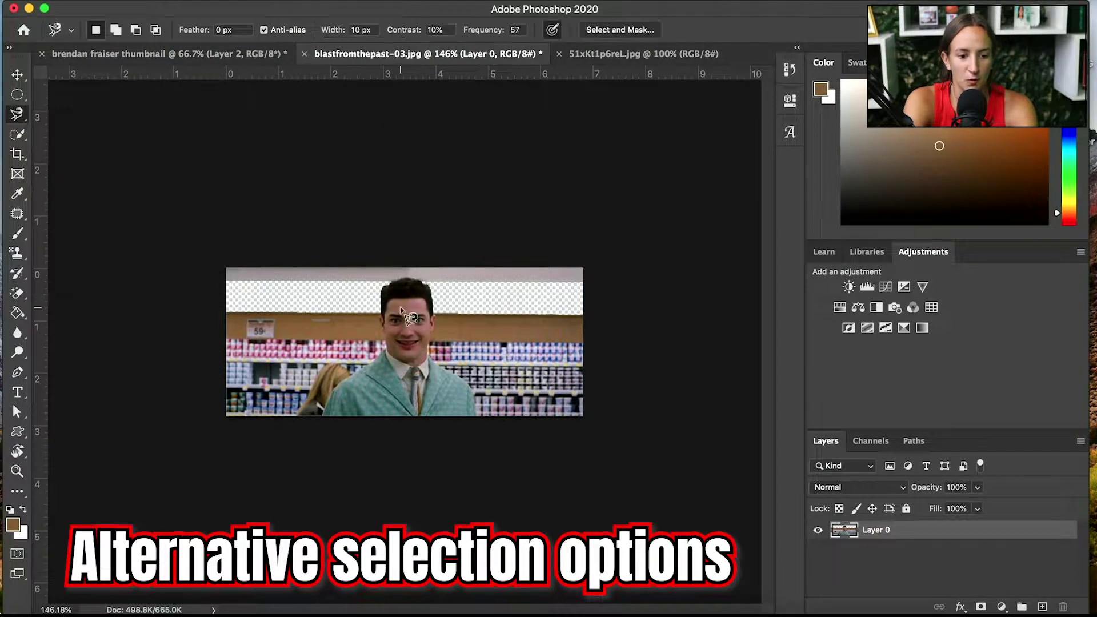
{"action": "scroll", "coordinate": [360, 284], "scroll_direction": "up", "scroll_amount": 3}
{"action": "left_click", "coordinate": [360, 284]}
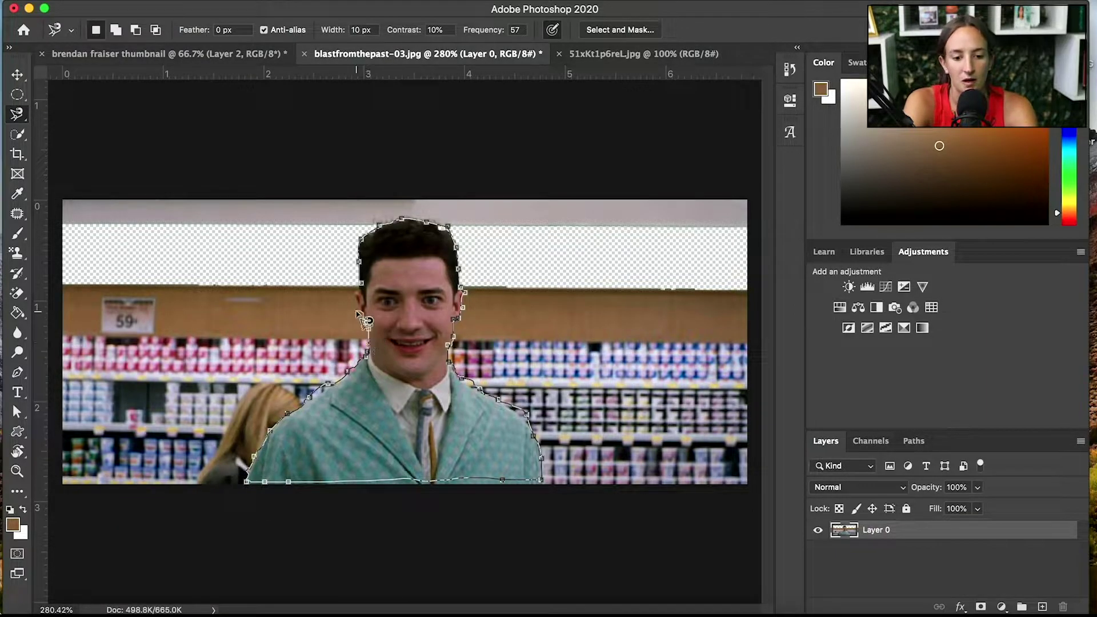
{"action": "left_click", "coordinate": [361, 284]}
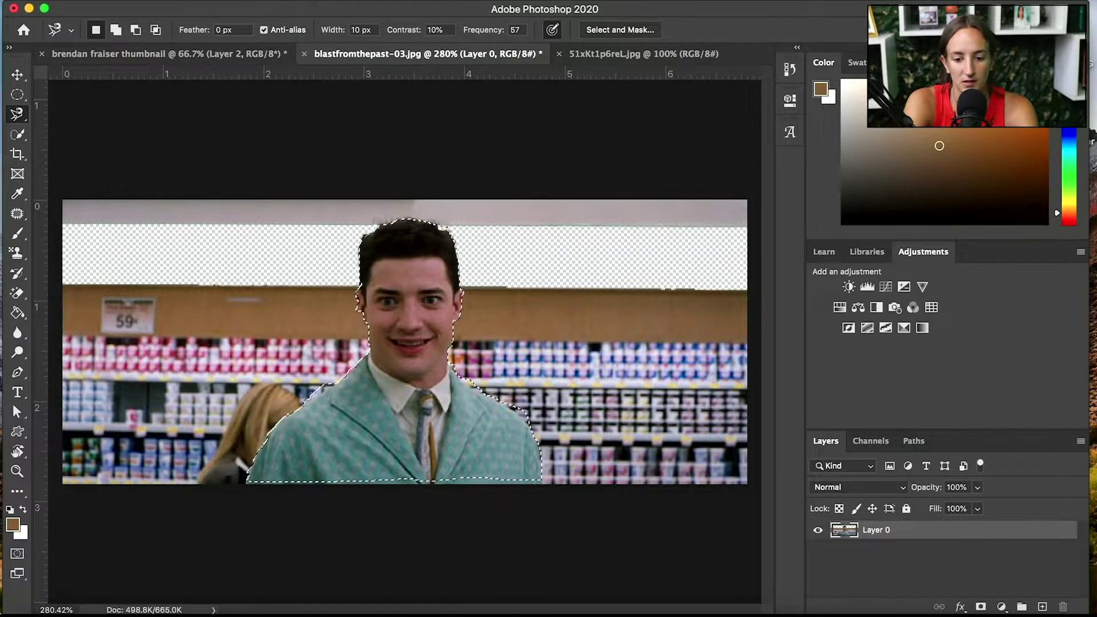
- Delete the store background around the man by inverting the selection, and deselect
{"action": "left_click", "coordinate": [311, 1]}
{"action": "left_click", "coordinate": [337, 50]}
{"action": "key", "text": "Delete"}
{"action": "left_click", "coordinate": [311, 1]}
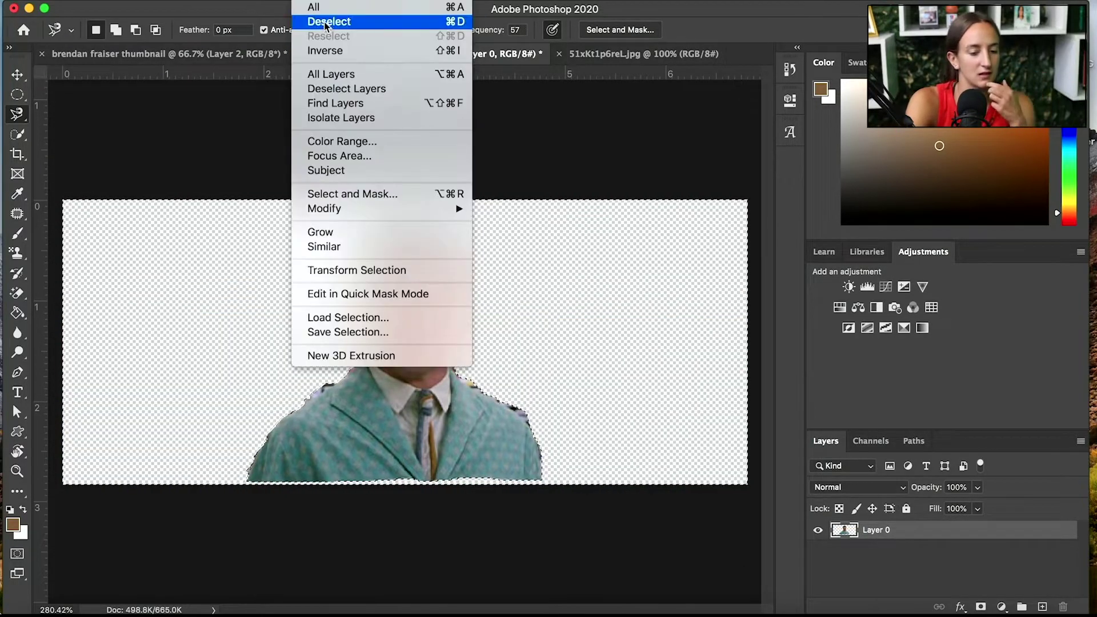
{"action": "left_click", "coordinate": [329, 22]}
- Erase the leftover background fringe along the shoulders of the teal jacket with the Eraser tool
{"action": "left_click", "coordinate": [17, 294]}
{"action": "left_click", "coordinate": [80, 290]}
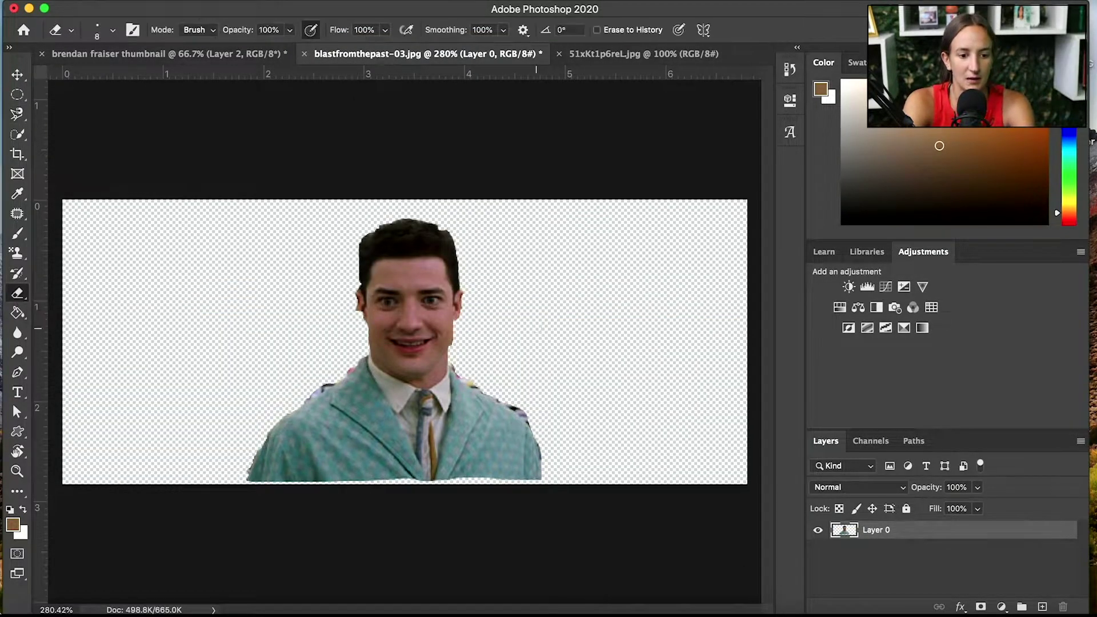
{"action": "key", "text": "v"}
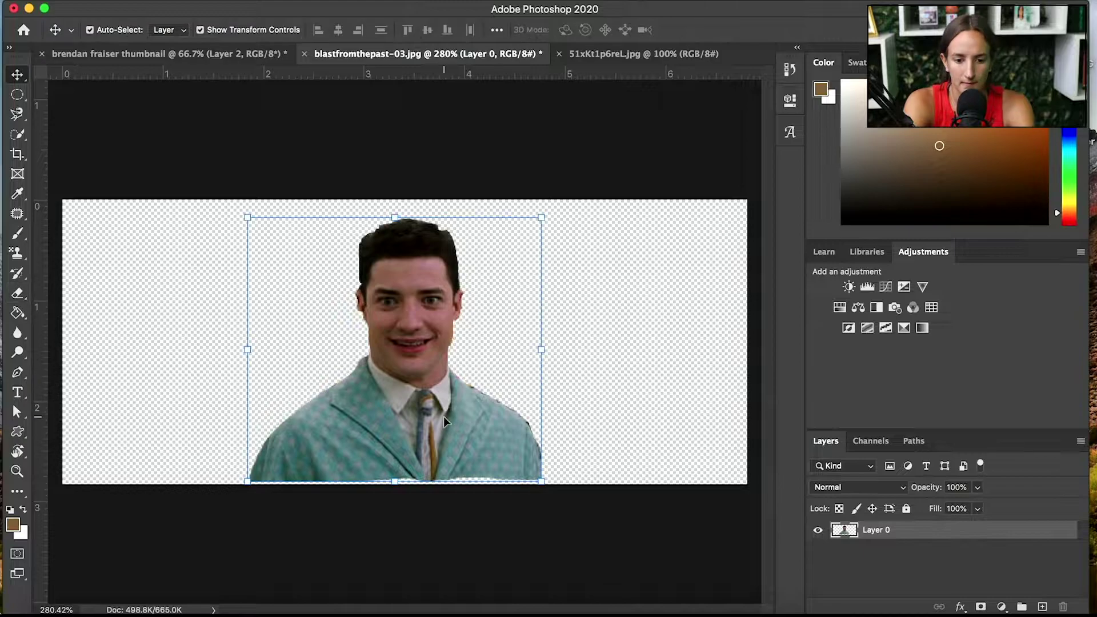
- Bring the cut-out man in the teal jacket into the brendan fraiser thumbnail document and scale him to about 169%
{"action": "mouse_move", "coordinate": [444, 417]}
{"action": "left_mouse_down"}
{"action": "mouse_move", "coordinate": [203, 102]}
{"action": "mouse_move", "coordinate": [523, 412]}
{"action": "mouse_move", "coordinate": [446, 353]}
{"action": "left_mouse_up"}
{"action": "left_click_drag", "start_coordinate": [478, 318], "coordinate": [526, 276]}
{"action": "left_click_drag", "start_coordinate": [495, 322], "coordinate": [464, 322]}
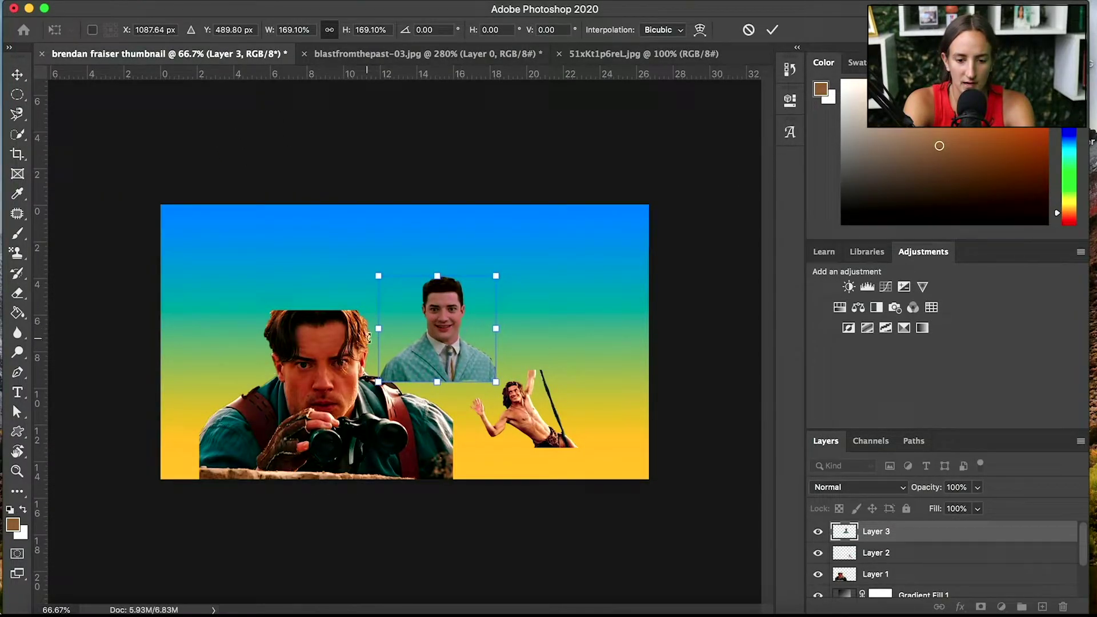
{"action": "key", "text": "Return"}
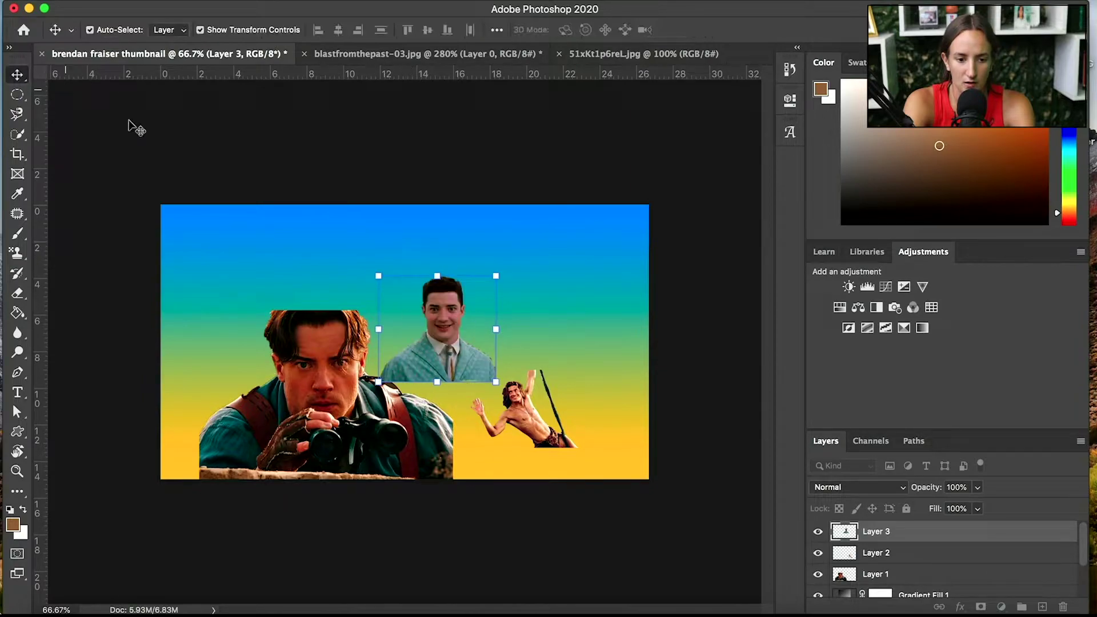
- Enlarge the swinging man to about 268% and place him in the canvas's upper right corner
{"action": "left_click_drag", "start_coordinate": [452, 320], "coordinate": [493, 303]}
{"action": "left_click", "coordinate": [534, 394]}
{"action": "left_click_drag", "start_coordinate": [528, 371], "coordinate": [522, 209]}
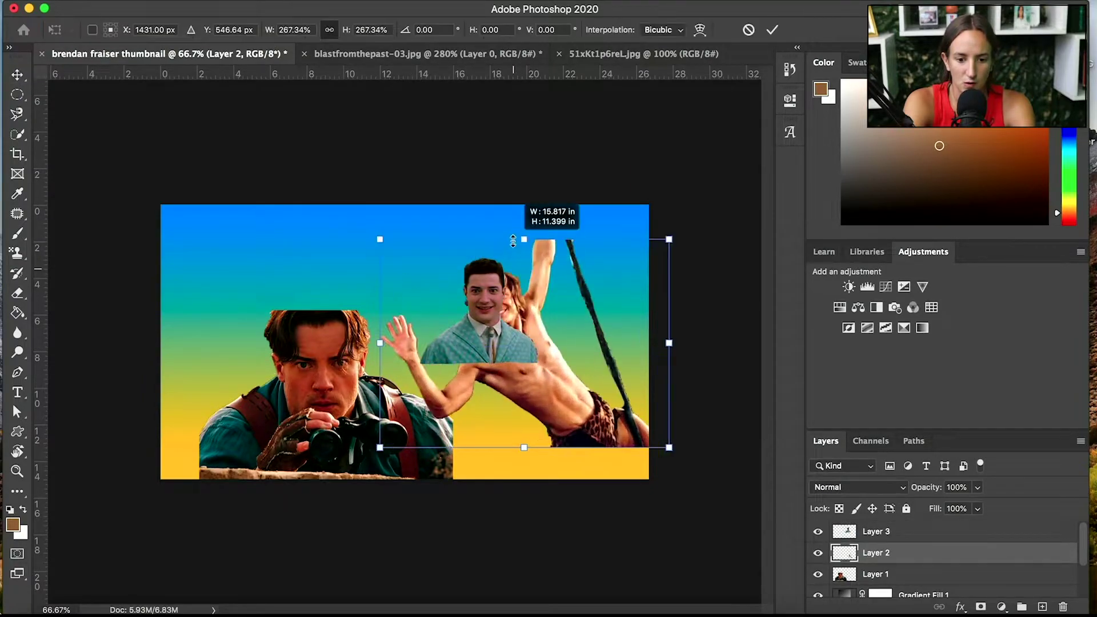
{"action": "mouse_move", "coordinate": [591, 343]}
{"action": "left_mouse_down"}
{"action": "mouse_move", "coordinate": [549, 393]}
{"action": "mouse_move", "coordinate": [598, 351]}
{"action": "mouse_move", "coordinate": [599, 335]}
{"action": "left_mouse_up"}
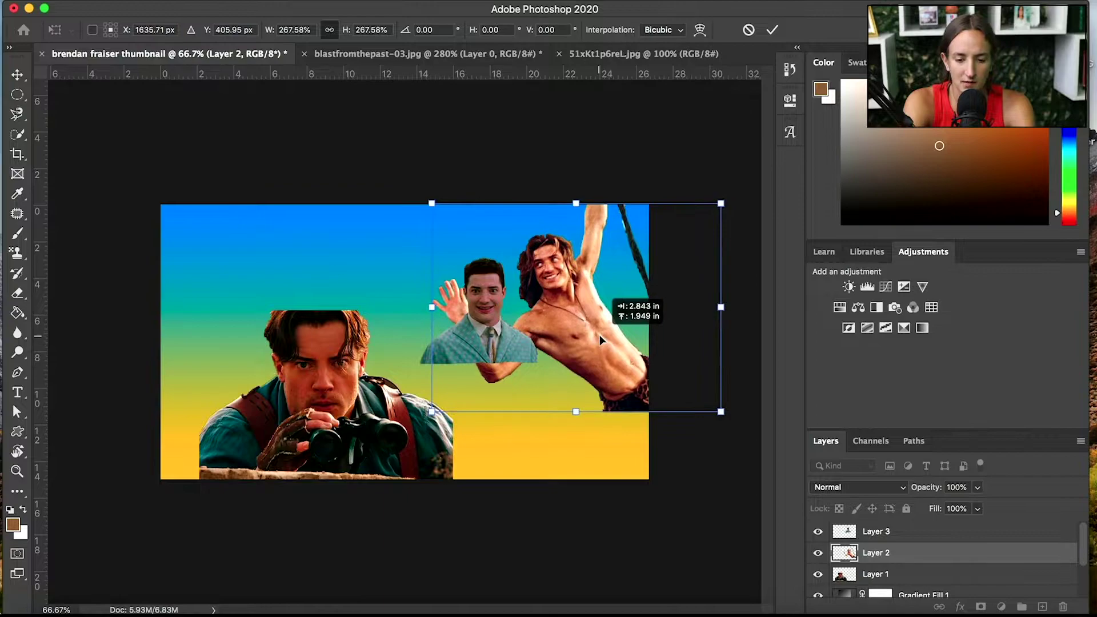
- Shift the man with binoculars to the canvas's lower left, and place the teal-jacket man at the lower right, scaled to about 133%
{"action": "left_click_drag", "start_coordinate": [492, 337], "coordinate": [278, 315]}
{"action": "left_click", "coordinate": [17, 75]}
{"action": "left_click", "coordinate": [482, 343]}
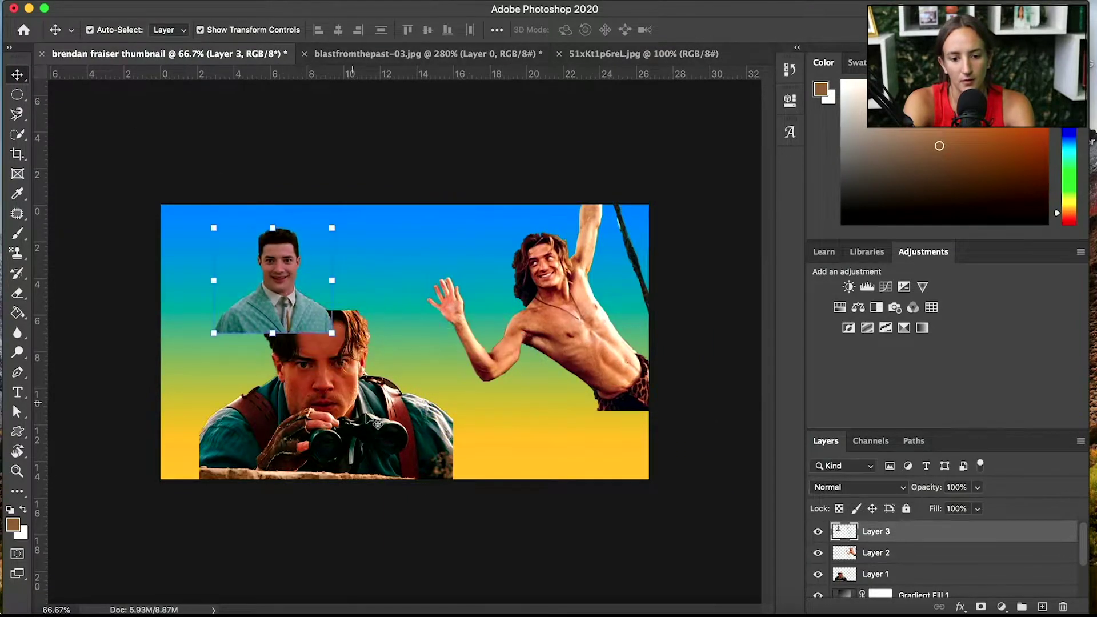
{"action": "left_click_drag", "start_coordinate": [381, 423], "coordinate": [294, 414]}
{"action": "left_click_drag", "start_coordinate": [288, 280], "coordinate": [596, 418]}
{"action": "mouse_move", "coordinate": [590, 378]}
{"action": "left_mouse_down"}
{"action": "mouse_move", "coordinate": [590, 343]}
{"action": "mouse_move", "coordinate": [586, 385]}
{"action": "left_mouse_up"}
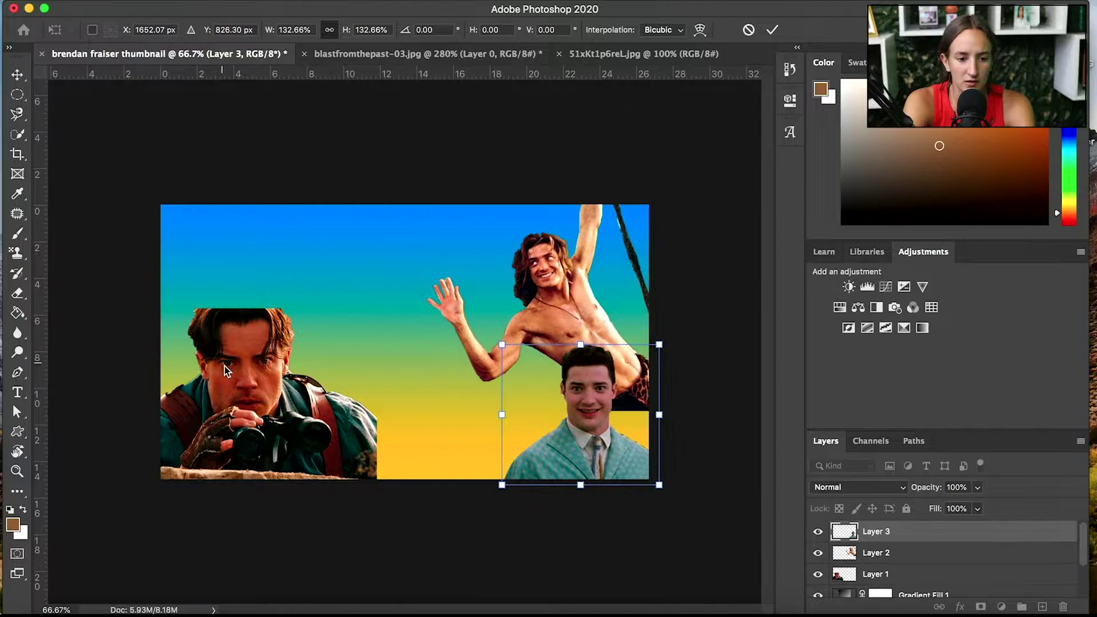
- Enlarge the man with binoculars to about 160% so he fills the left part of the canvas
{"action": "left_click", "coordinate": [224, 368]}
{"action": "left_click_drag", "start_coordinate": [249, 308], "coordinate": [283, 313]}
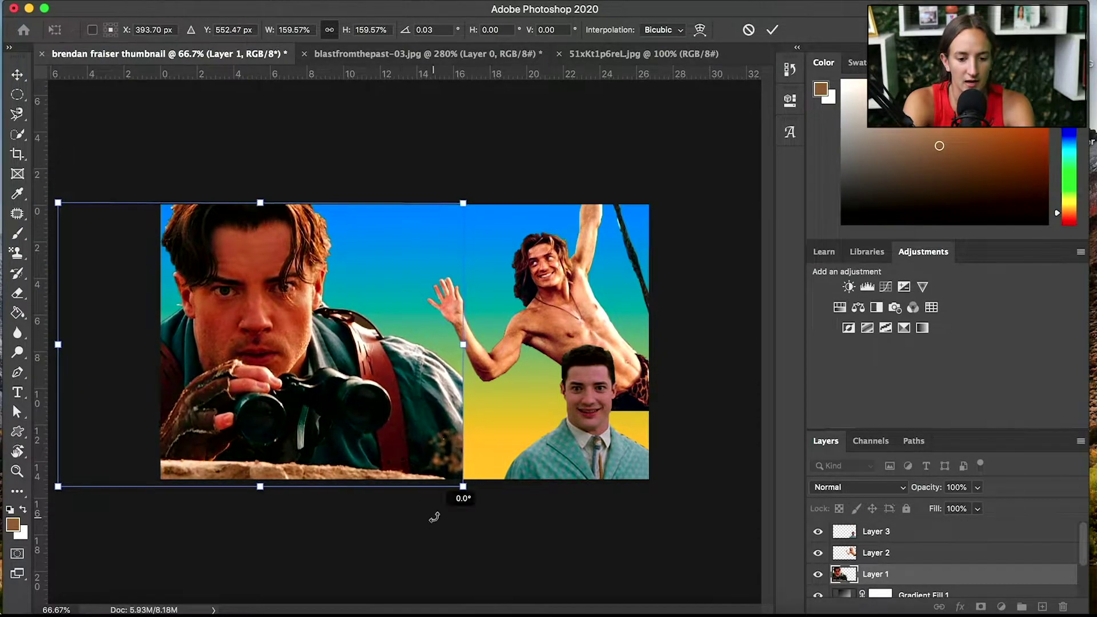
{"action": "key", "text": "Return"}
{"action": "left_click", "coordinate": [326, 174]}
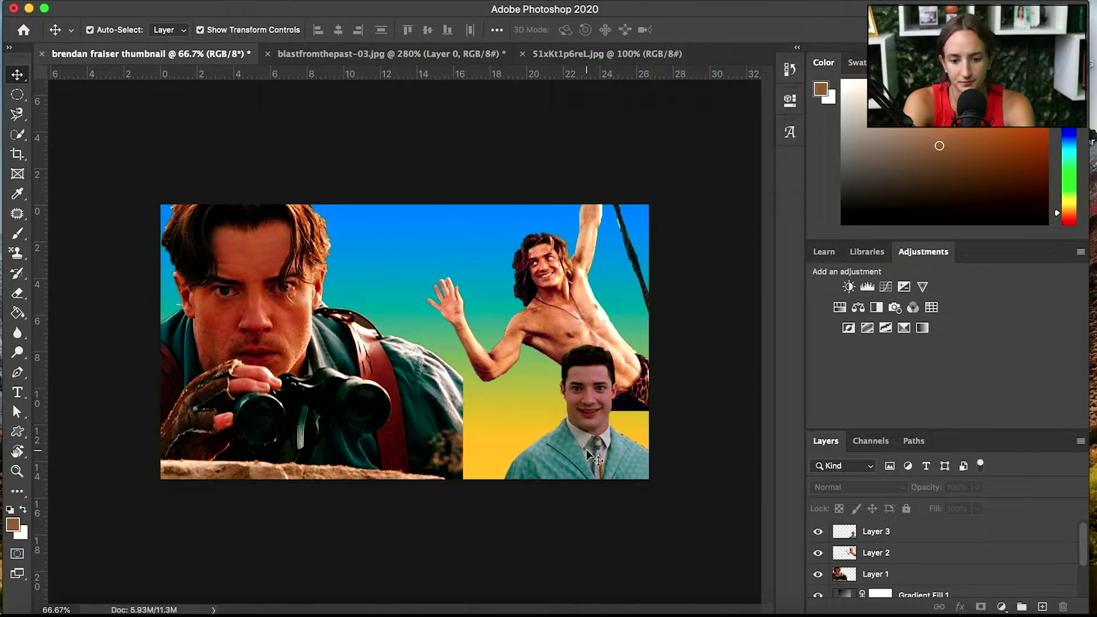
- Move the teal-jacket man to the bottom centre of the canvas, overlapping the shoulder of the man with binoculars
{"action": "left_click_drag", "start_coordinate": [586, 449], "coordinate": [452, 457]}
{"action": "left_click", "coordinate": [410, 320]}
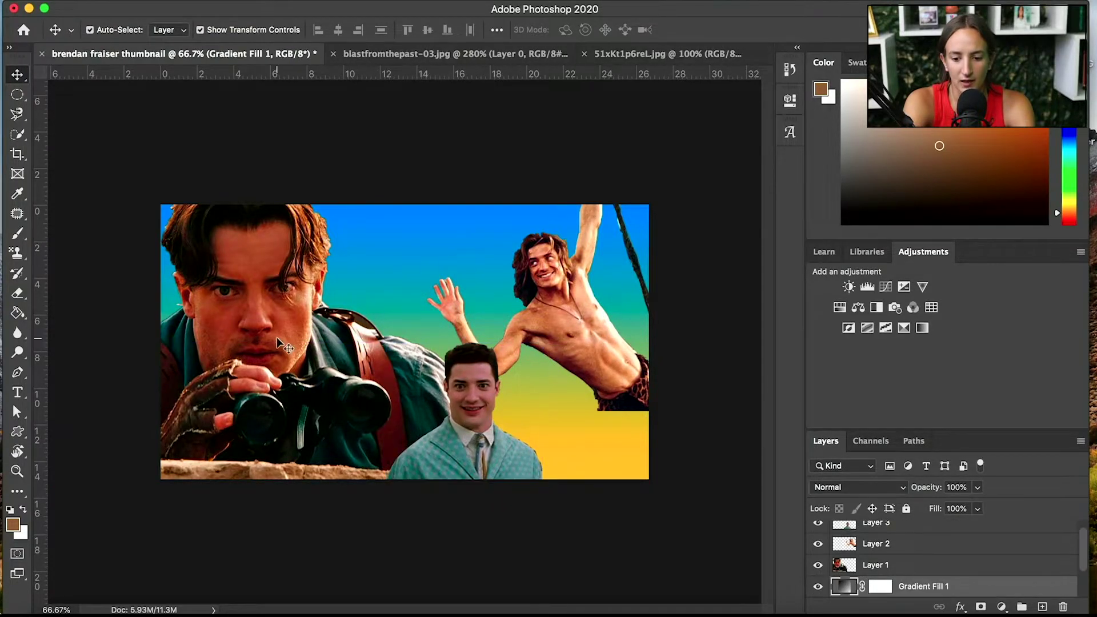
{"action": "left_click", "coordinate": [279, 342]}
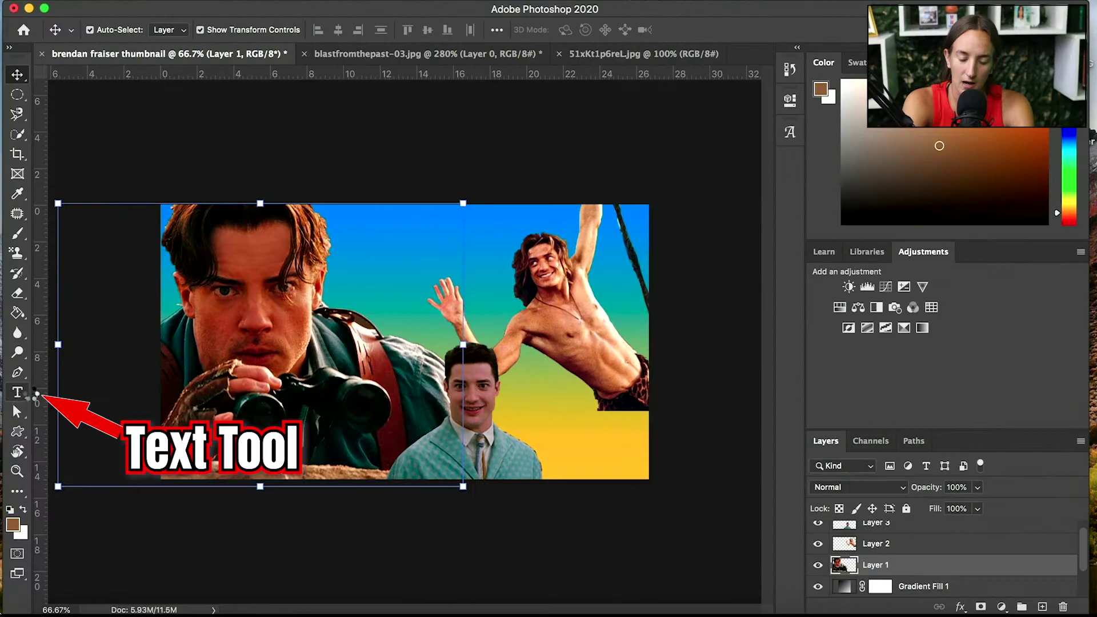
- Add the white text "Brendan Fraser" in Industry Inc at 13 pt on the blue area between the photos
{"action": "key", "text": "t"}
{"action": "left_click", "coordinate": [400, 278]}
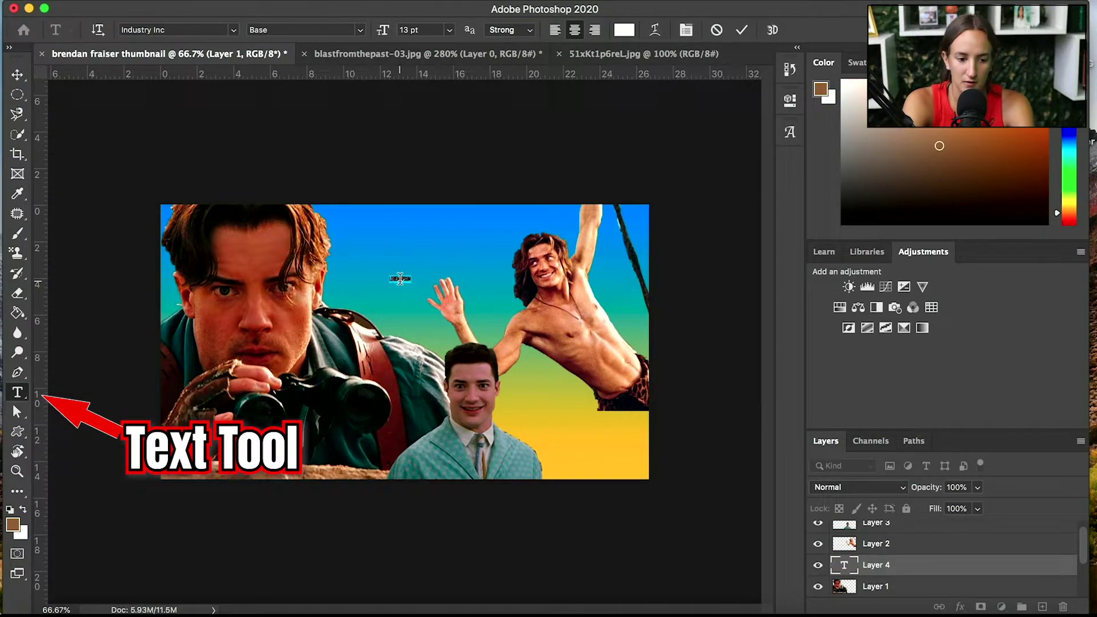
{"action": "key", "text": "BackSpace"}
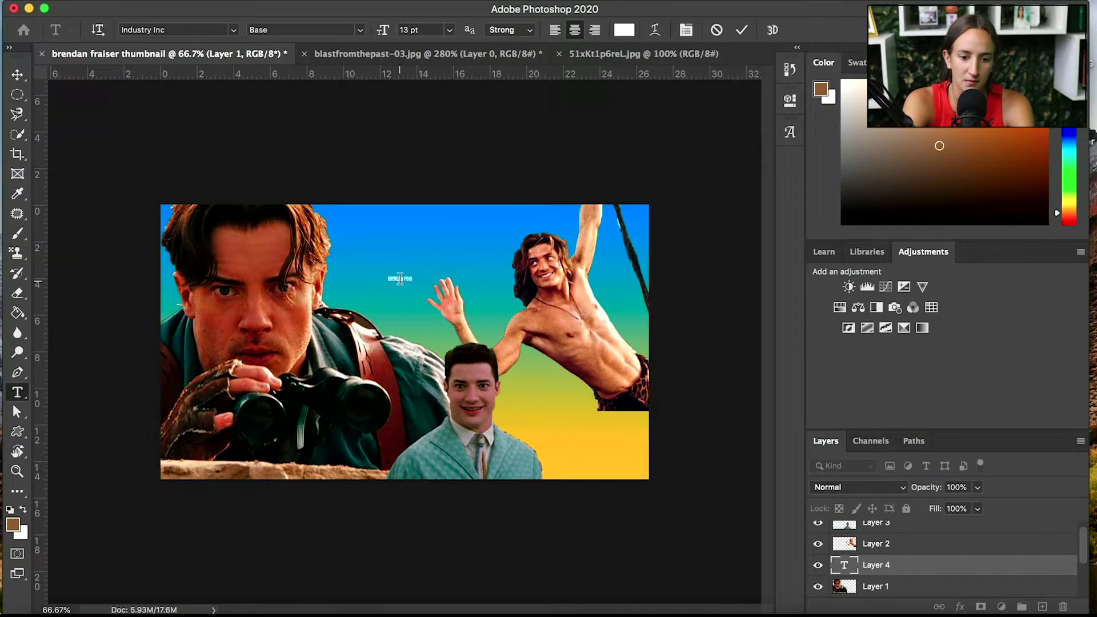
{"action": "left_click", "coordinate": [27, 73]}
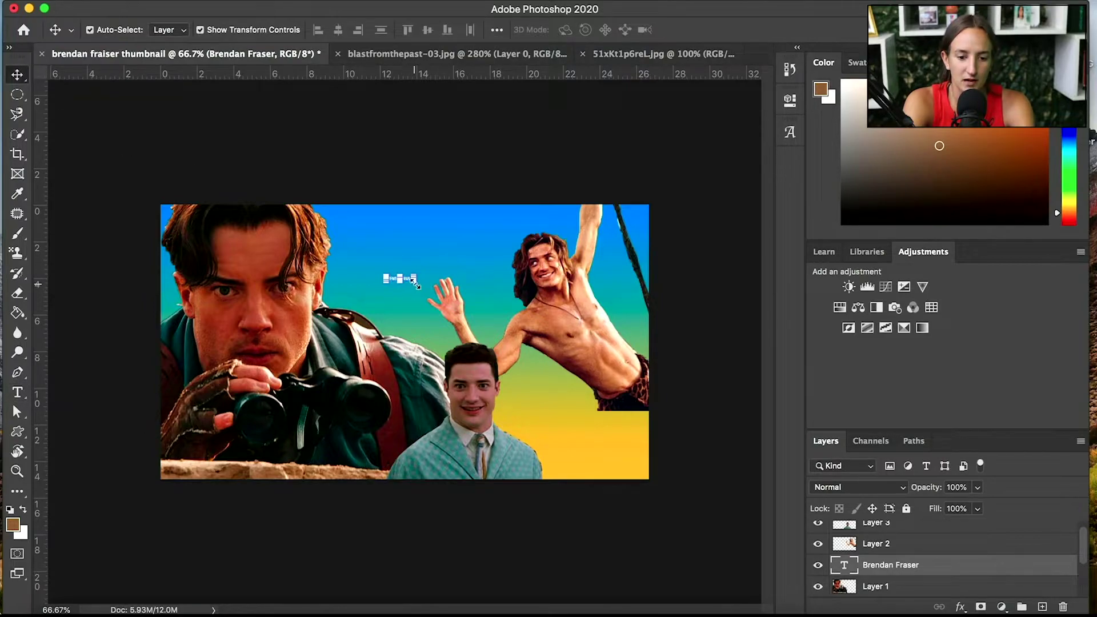
- Enlarge the "Brendan Fraser" text to about 74 pt and move its layer to the top of the layer stack
{"action": "left_click_drag", "start_coordinate": [415, 284], "coordinate": [468, 258]}
{"action": "left_click_drag", "start_coordinate": [939, 567], "coordinate": [940, 501]}
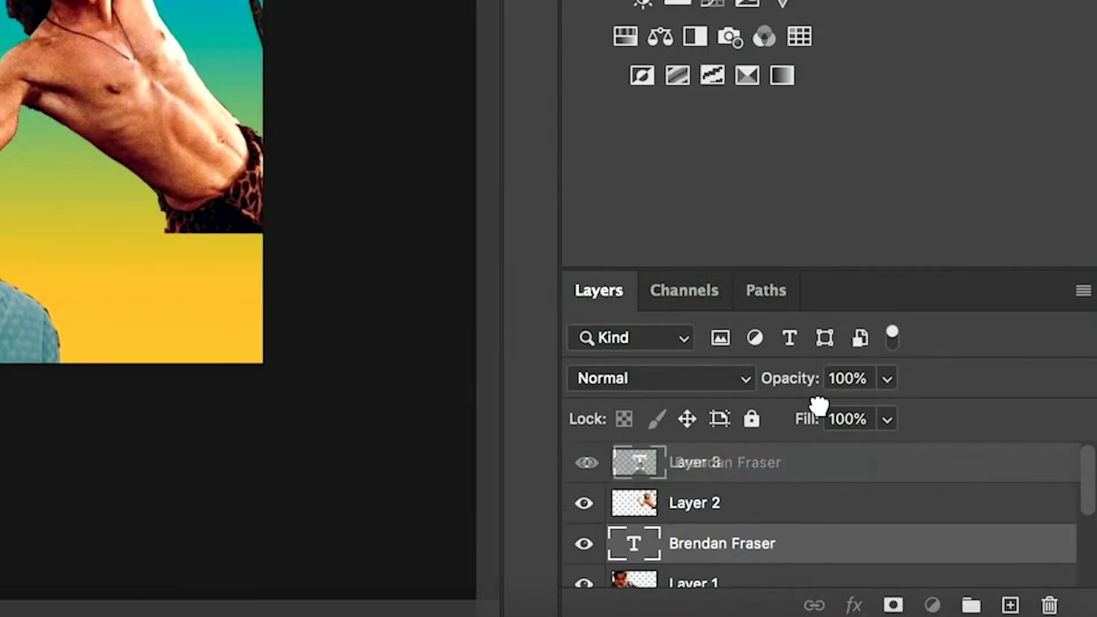
{"action": "left_click_drag", "start_coordinate": [818, 406], "coordinate": [784, 457]}
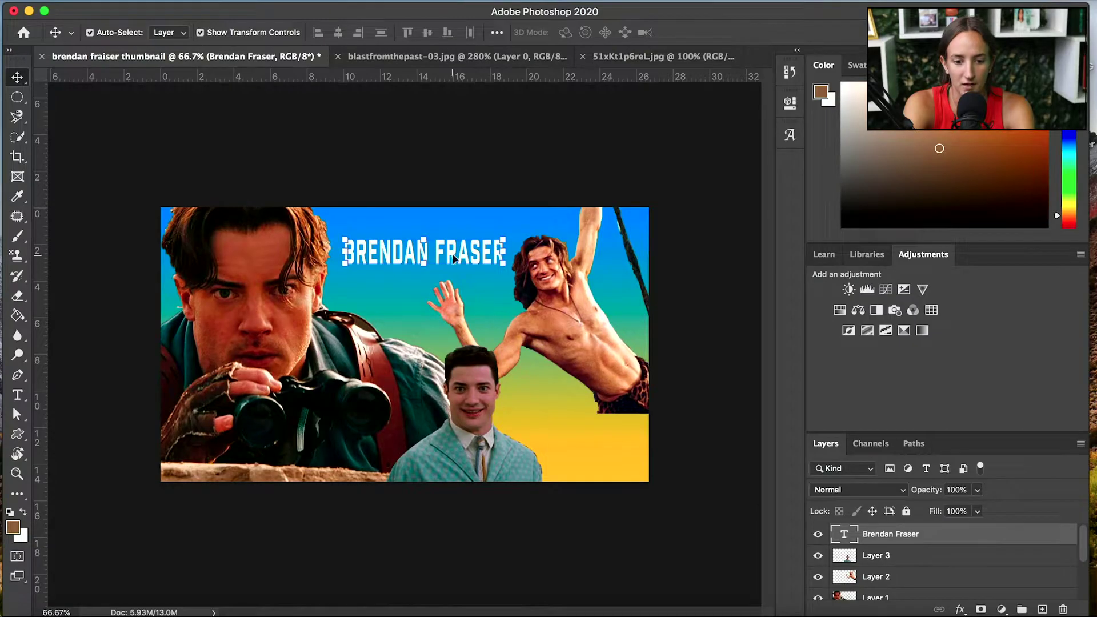
- Change the "Brendan Fraser" font to KG HAPPY, and place a second text "is Back!" below it, scaled to about 847%
{"action": "double_click", "coordinate": [452, 255]}
{"action": "left_click", "coordinate": [234, 33]}
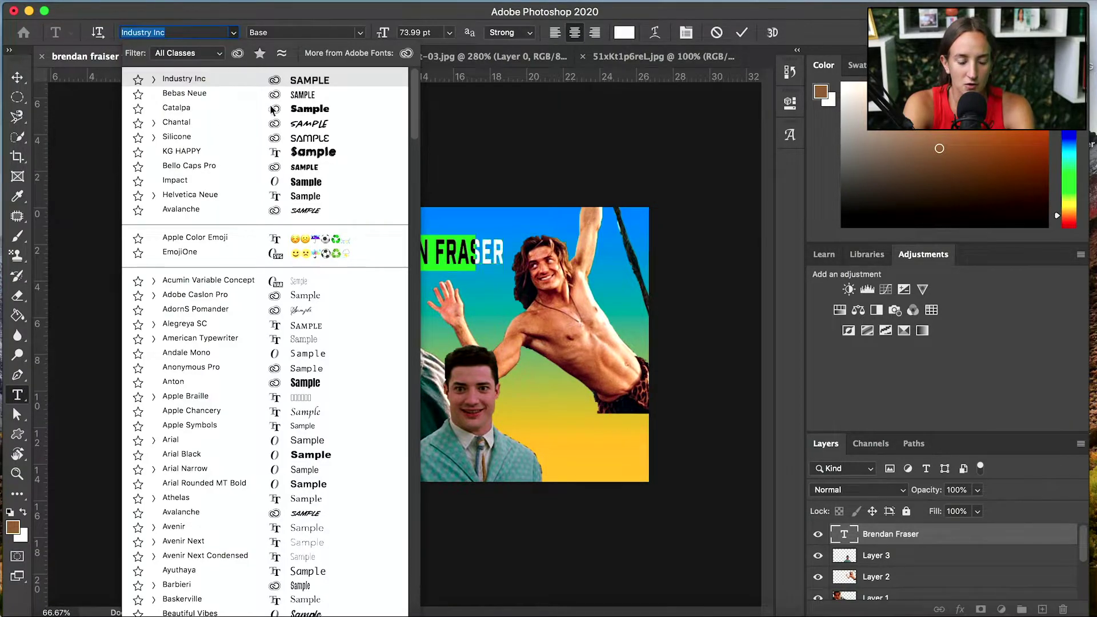
{"action": "left_click", "coordinate": [288, 154]}
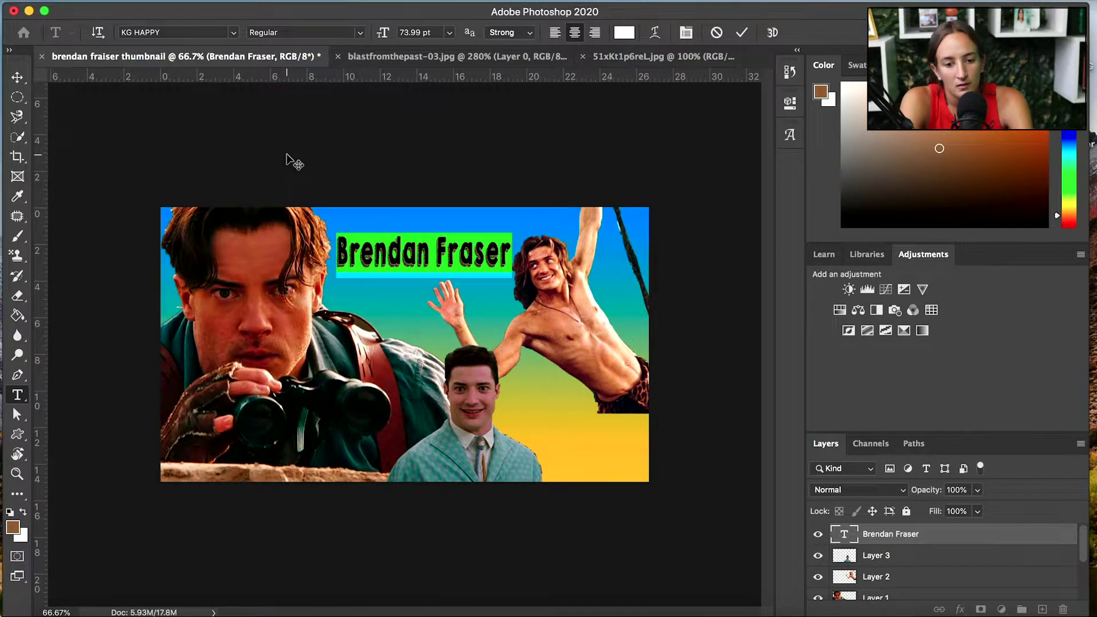
{"action": "left_click", "coordinate": [286, 154]}
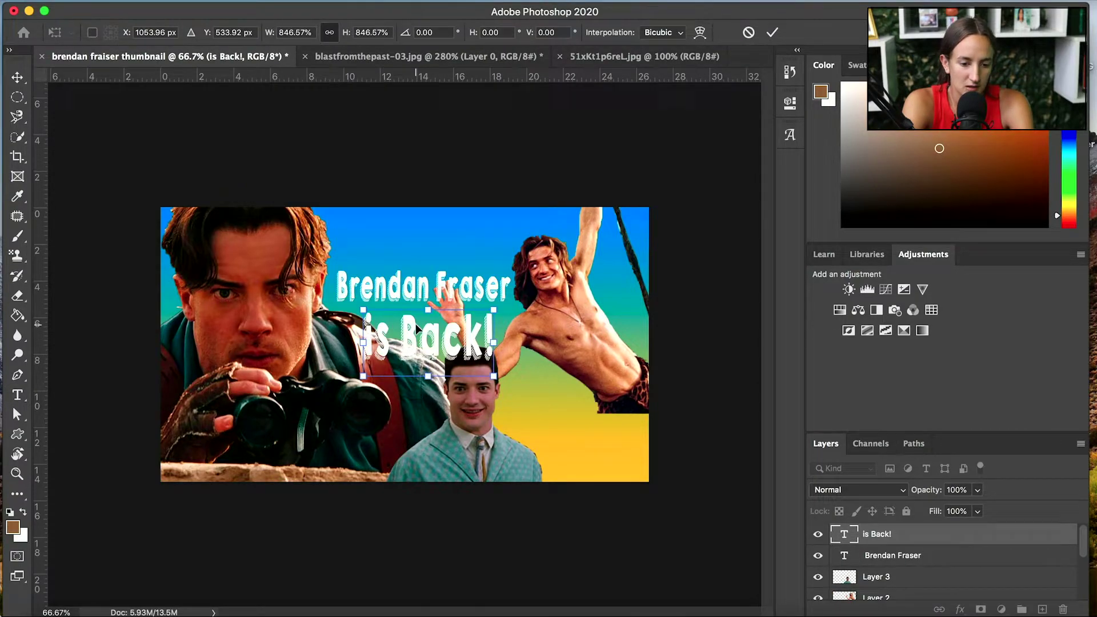
{"action": "key", "text": "Return"}
- Add a black outside stroke of 7 px to the "Brendan Fraser" text
{"action": "left_click", "coordinate": [439, 287]}
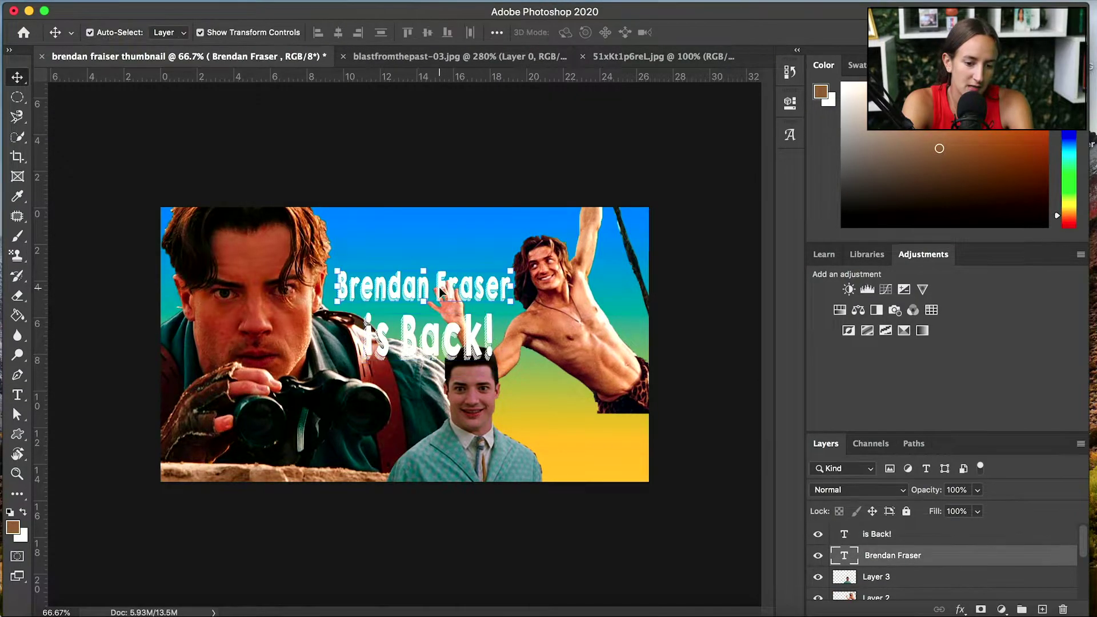
{"action": "double_click", "coordinate": [944, 568]}
{"action": "left_click", "coordinate": [535, 359]}
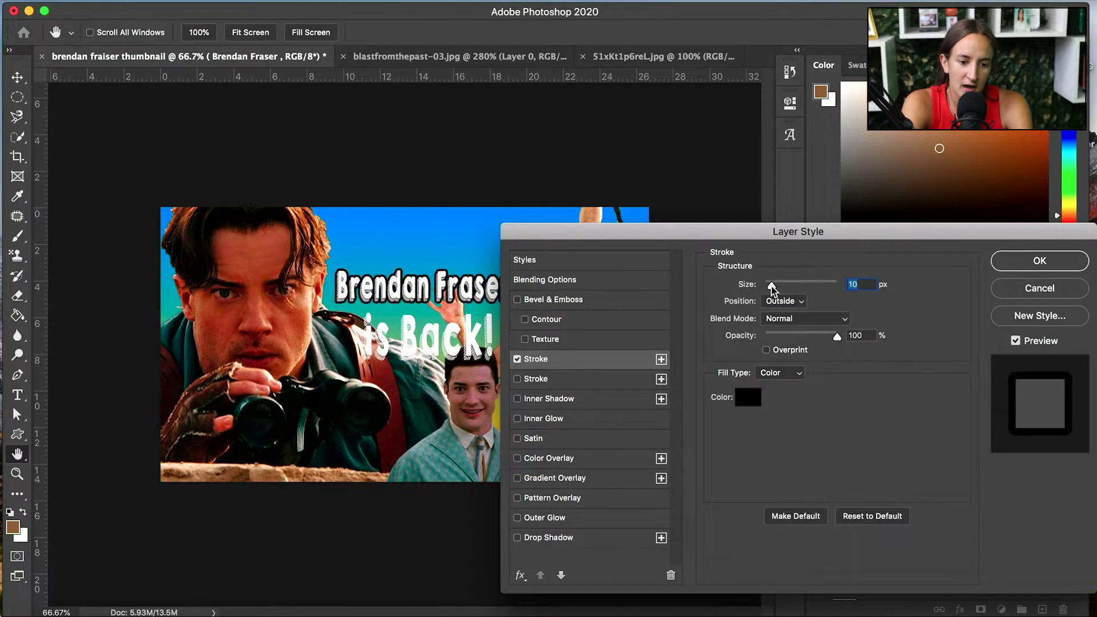
{"action": "left_click_drag", "start_coordinate": [771, 286], "coordinate": [769, 286]}
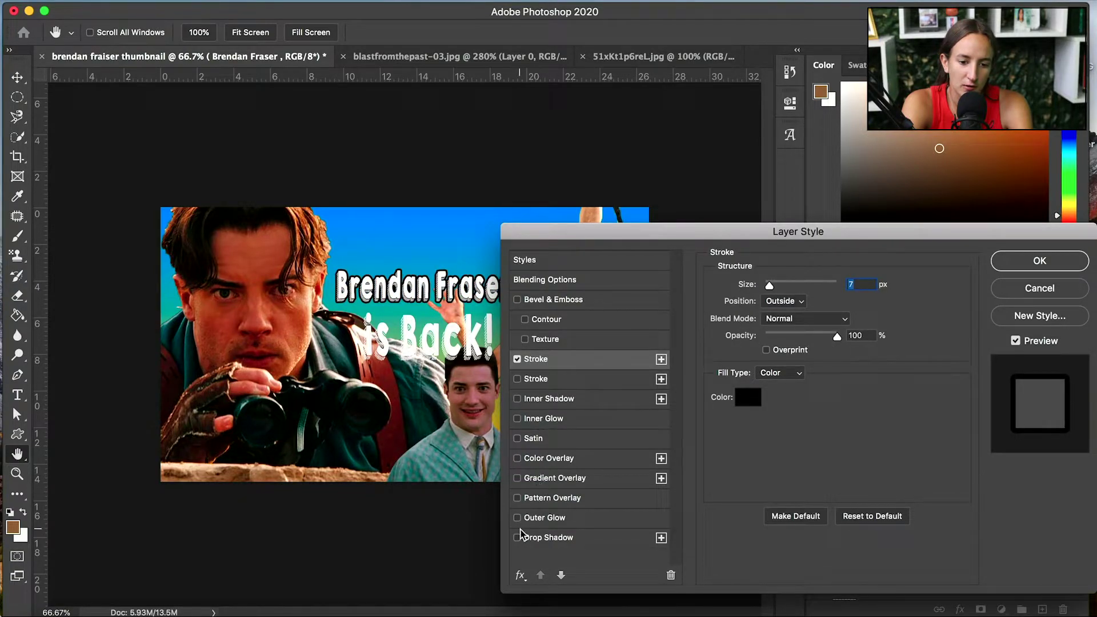
- Add a drop shadow to the "Brendan Fraser" text and change its colour to red
{"action": "left_click", "coordinate": [549, 537]}
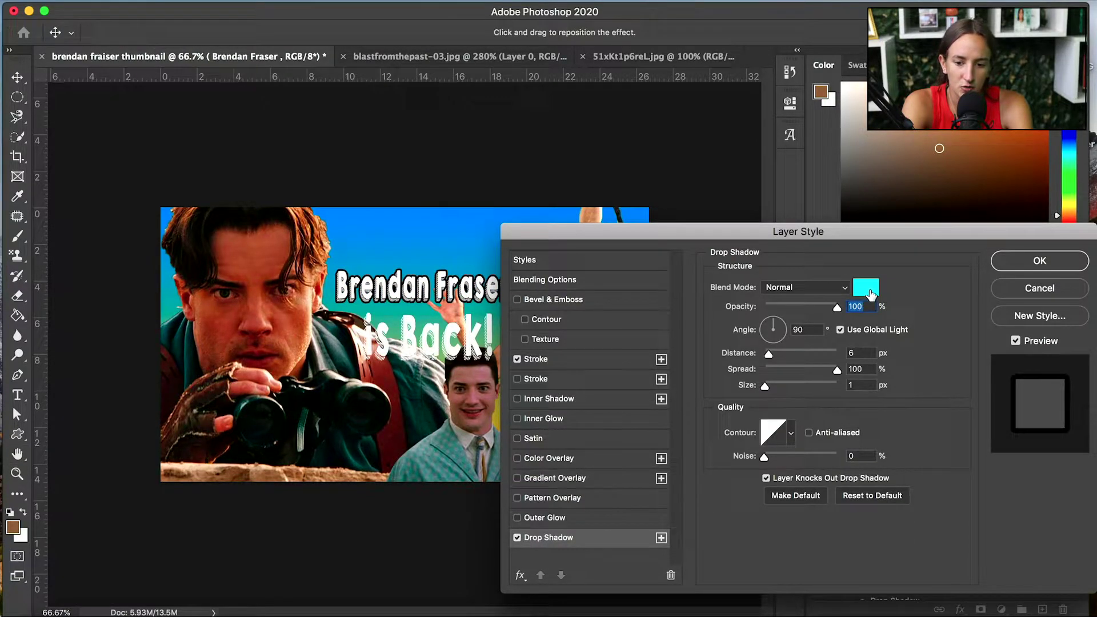
{"action": "left_click", "coordinate": [871, 294]}
{"action": "left_click_drag", "start_coordinate": [672, 390], "coordinate": [673, 354]}
{"action": "left_click", "coordinate": [829, 364]}
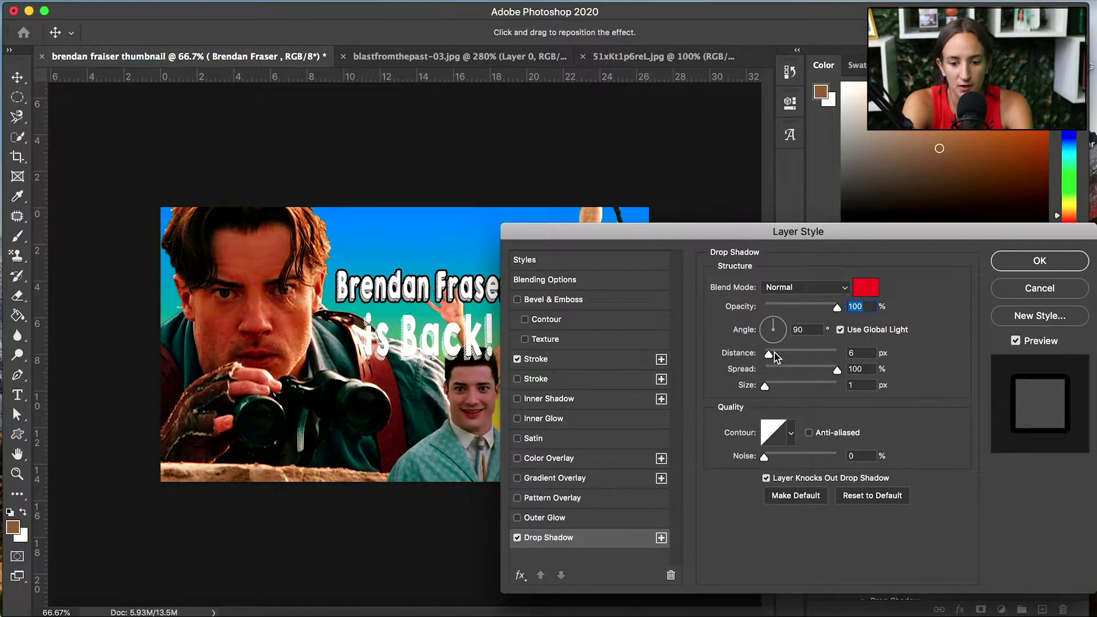
- Set the red drop shadow to an angle of 60°, a distance of 11 px and a size of 8 px, and apply the style
{"action": "left_click_drag", "start_coordinate": [776, 358], "coordinate": [777, 388]}
{"action": "left_click_drag", "start_coordinate": [781, 330], "coordinate": [779, 334]}
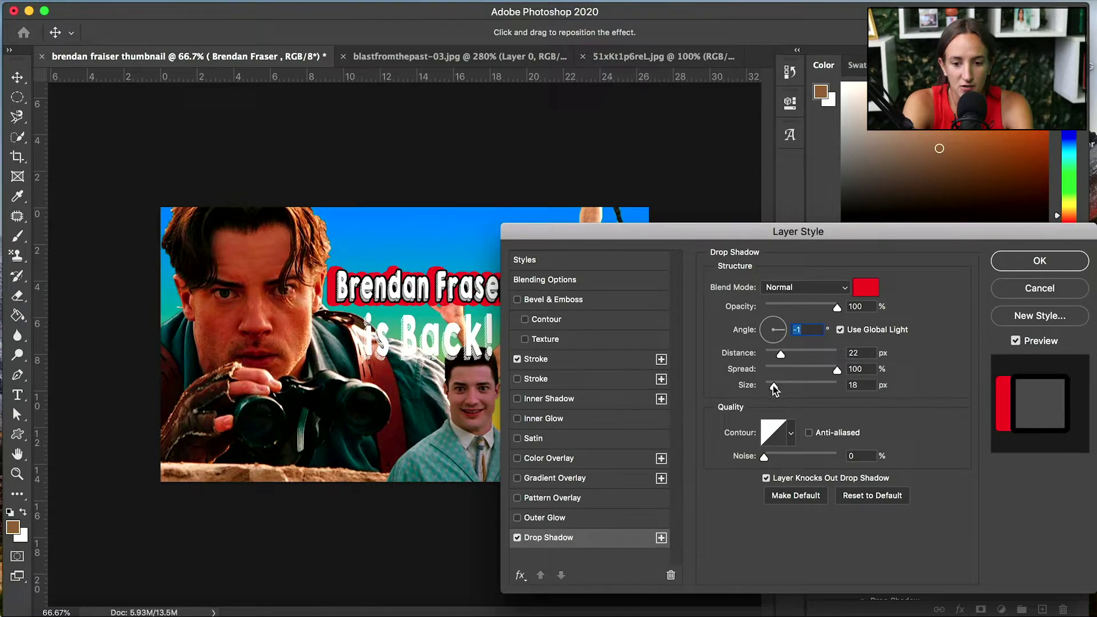
{"action": "left_click_drag", "start_coordinate": [825, 375], "coordinate": [888, 380]}
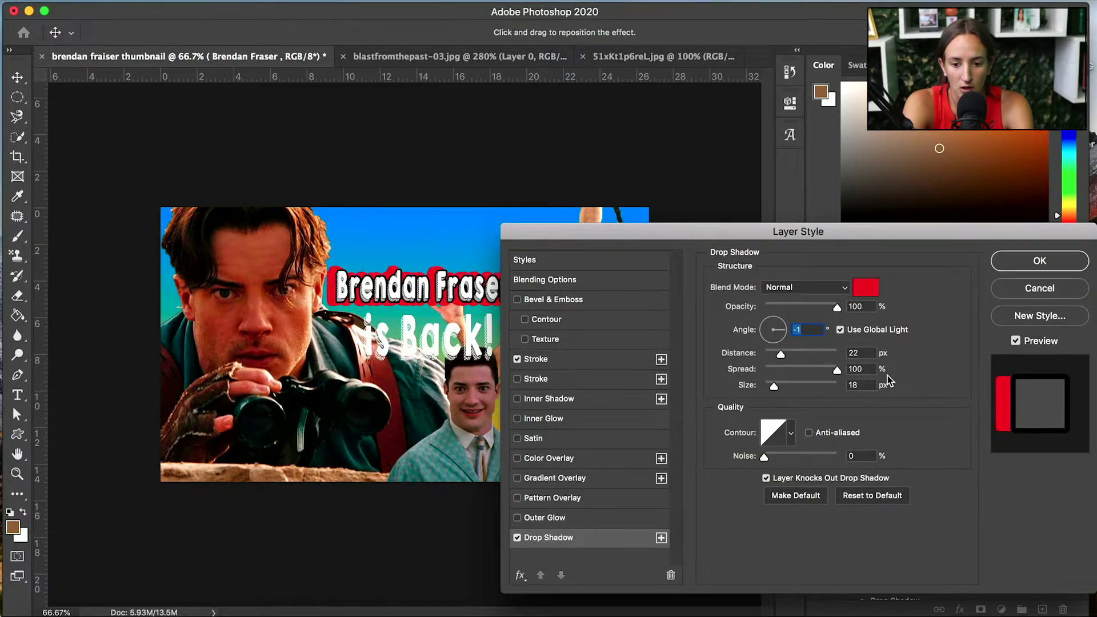
{"action": "left_click", "coordinate": [778, 358]}
{"action": "left_click_drag", "start_coordinate": [774, 387], "coordinate": [771, 390]}
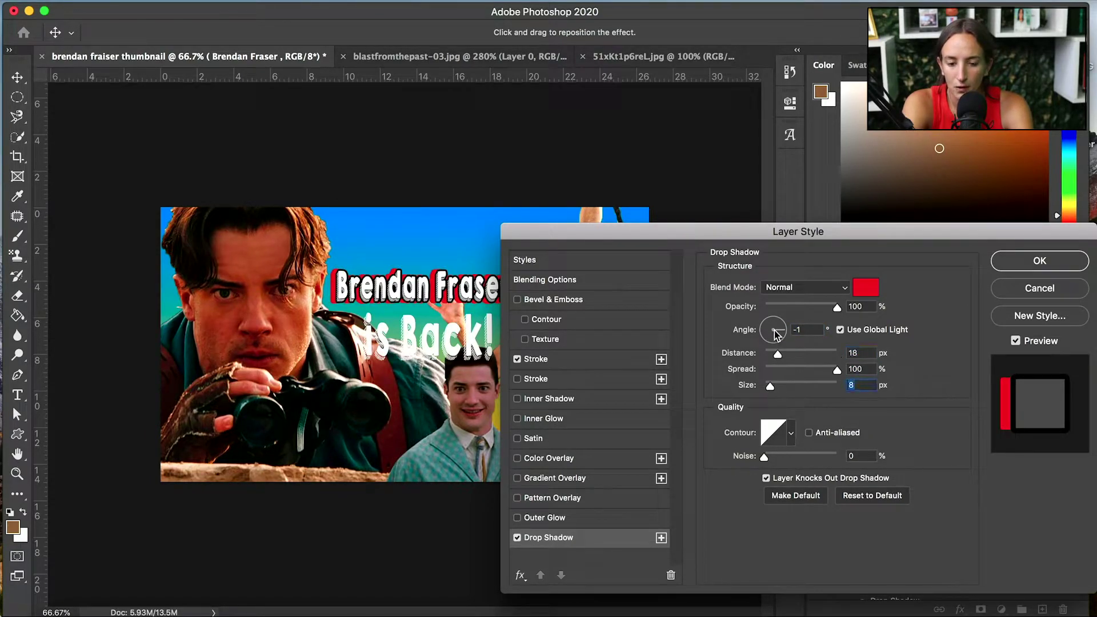
{"action": "left_click_drag", "start_coordinate": [776, 335], "coordinate": [780, 325]}
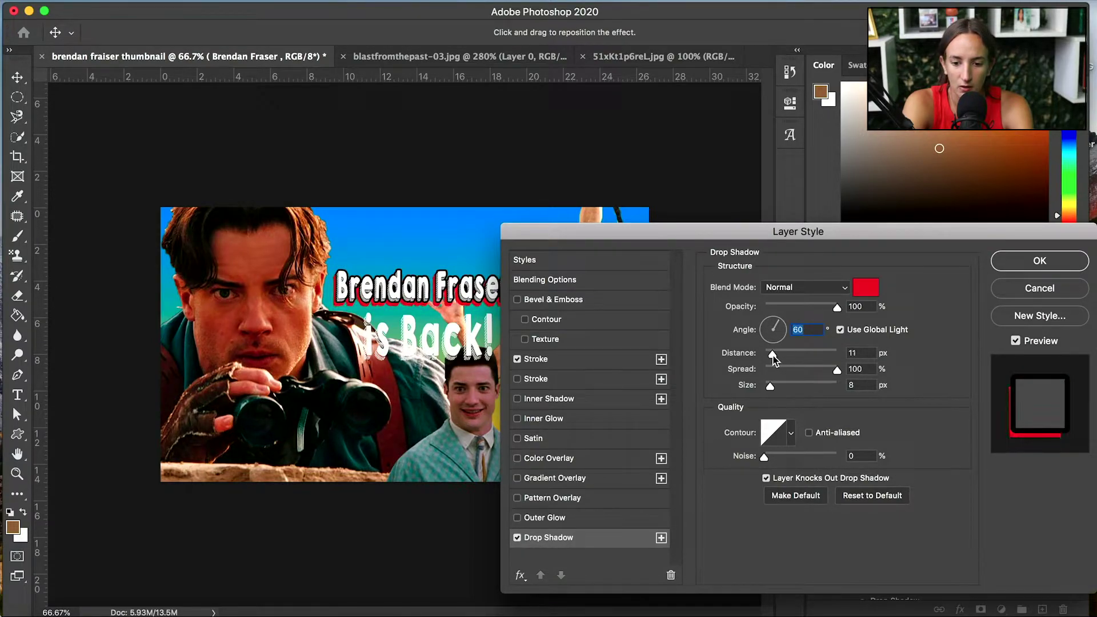
{"action": "left_click", "coordinate": [1039, 261]}
- Enlarge the "Brendan Fraser" text to the right until it reaches the swinging man's shoulder
{"action": "left_click_drag", "start_coordinate": [512, 285], "coordinate": [535, 285]}
{"action": "key", "text": "Return"}
- Change the colour of the "is Back!" text to red (ff0000)
{"action": "left_click", "coordinate": [461, 345]}
{"action": "double_click", "coordinate": [844, 533]}
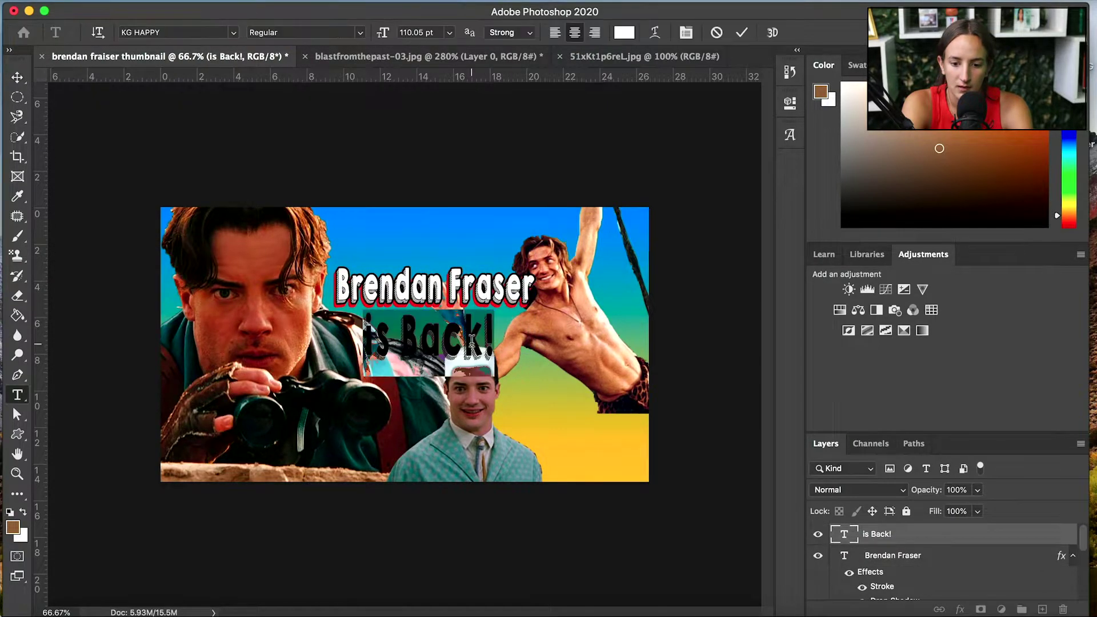
{"action": "left_click", "coordinate": [624, 32]}
{"action": "type", "text": "ff0000"}
{"action": "left_click", "coordinate": [800, 366]}
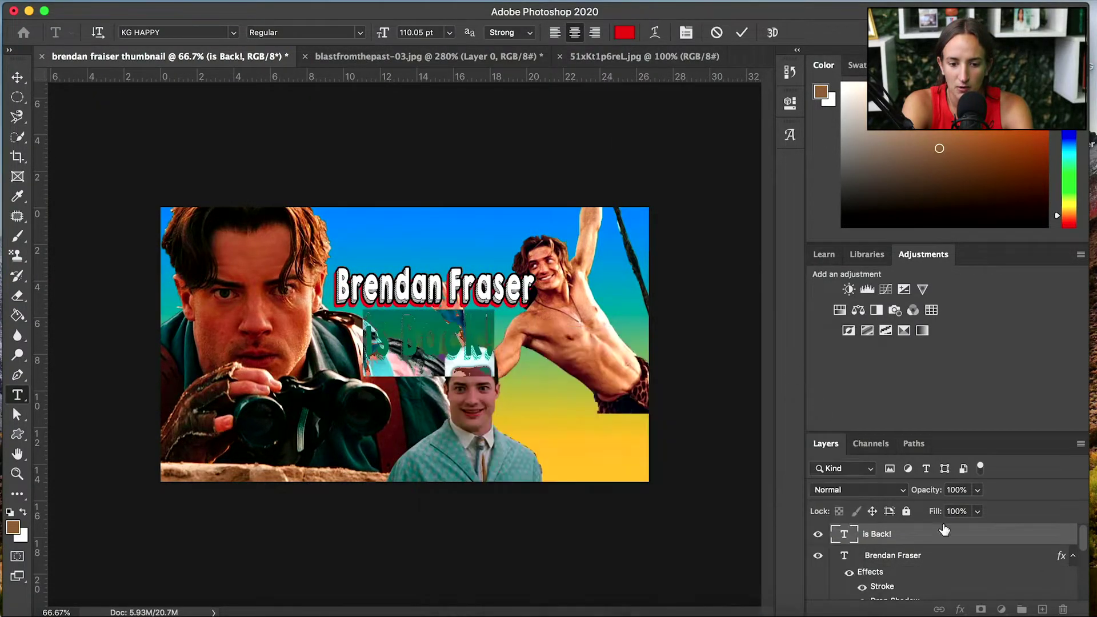
{"action": "key", "text": "Escape"}
{"action": "key", "text": "v"}
- Add a white (ffffff) outside stroke of 7 px to the "is Back!" text
{"action": "double_click", "coordinate": [924, 533]}
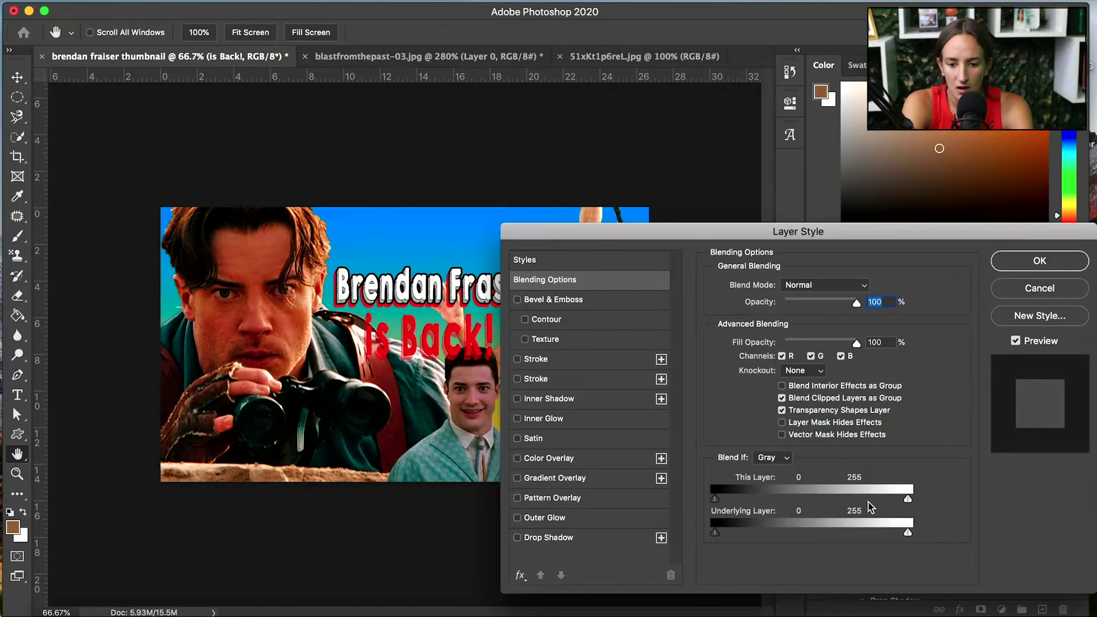
{"action": "left_click", "coordinate": [526, 361]}
{"action": "left_click", "coordinate": [743, 399]}
{"action": "type", "text": "ffffff"}
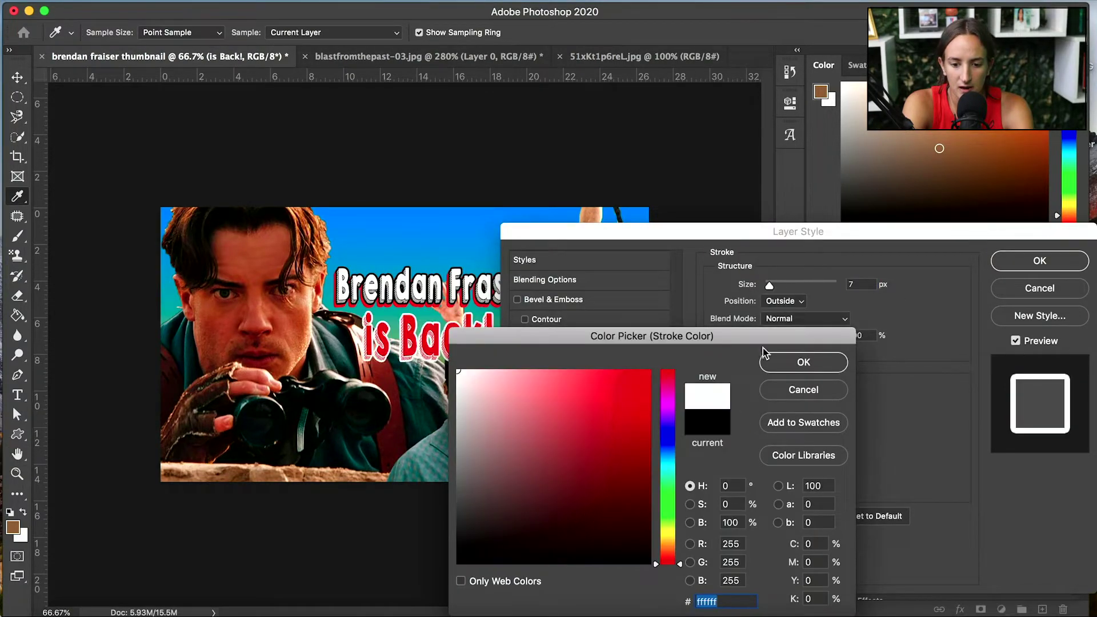
{"action": "left_click", "coordinate": [787, 362]}
- Add a second, wider black (000000) stroke around the "is Back!" text, and set the white stroke's size to 10 px
{"action": "left_click", "coordinate": [535, 379]}
{"action": "left_click", "coordinate": [748, 397]}
{"action": "type", "text": "000000"}
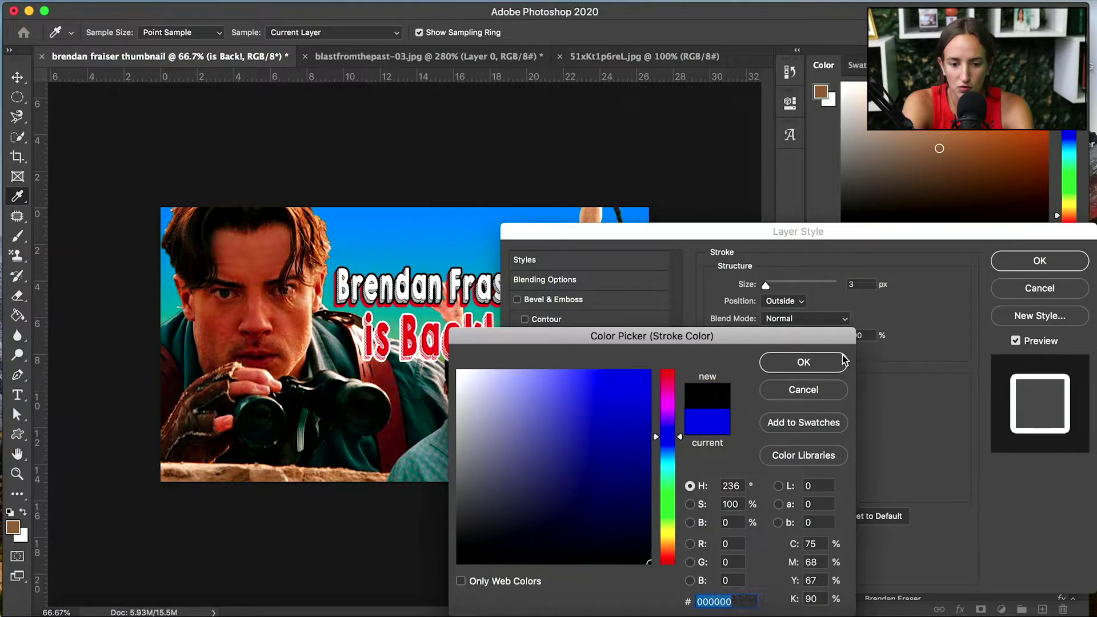
{"action": "left_click", "coordinate": [844, 360]}
{"action": "left_click_drag", "start_coordinate": [768, 285], "coordinate": [772, 286]}
{"action": "left_click", "coordinate": [536, 359]}
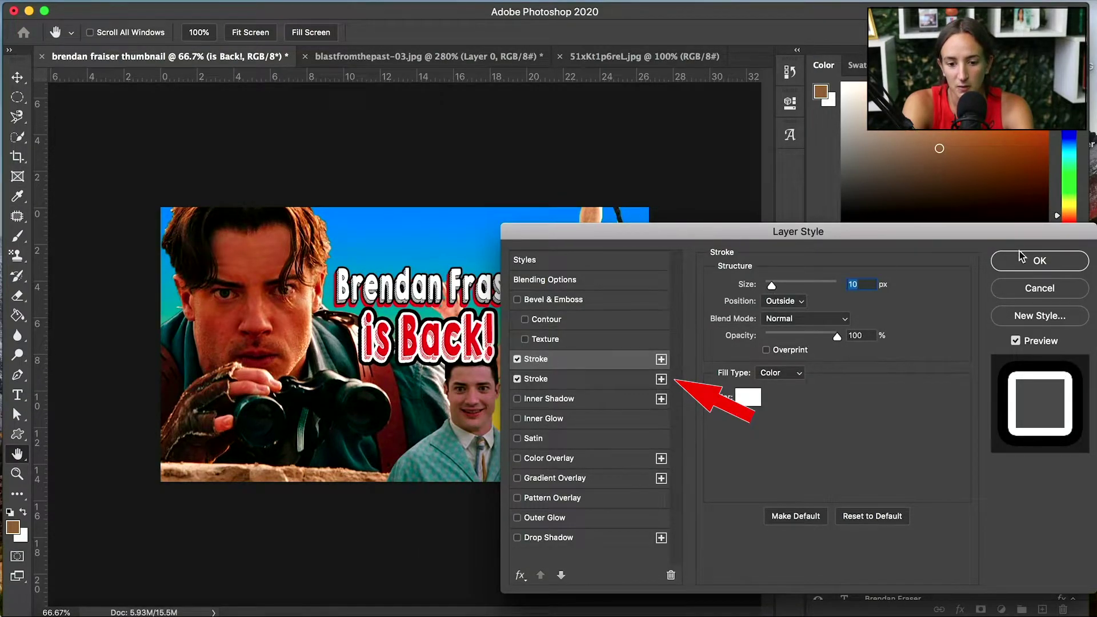
- Accept the strokes, move the "Brendan Fraser" text close to the canvas's upper edge, and move "is Back!" up just beneath it
{"action": "left_click", "coordinate": [1040, 258]}
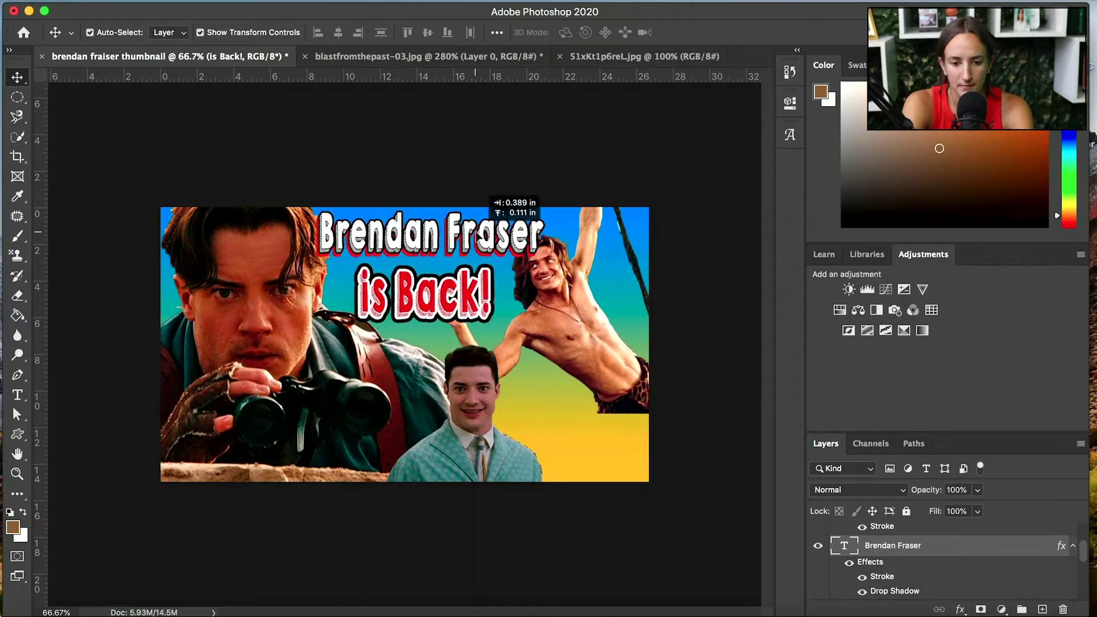
{"action": "left_click_drag", "start_coordinate": [474, 233], "coordinate": [476, 231]}
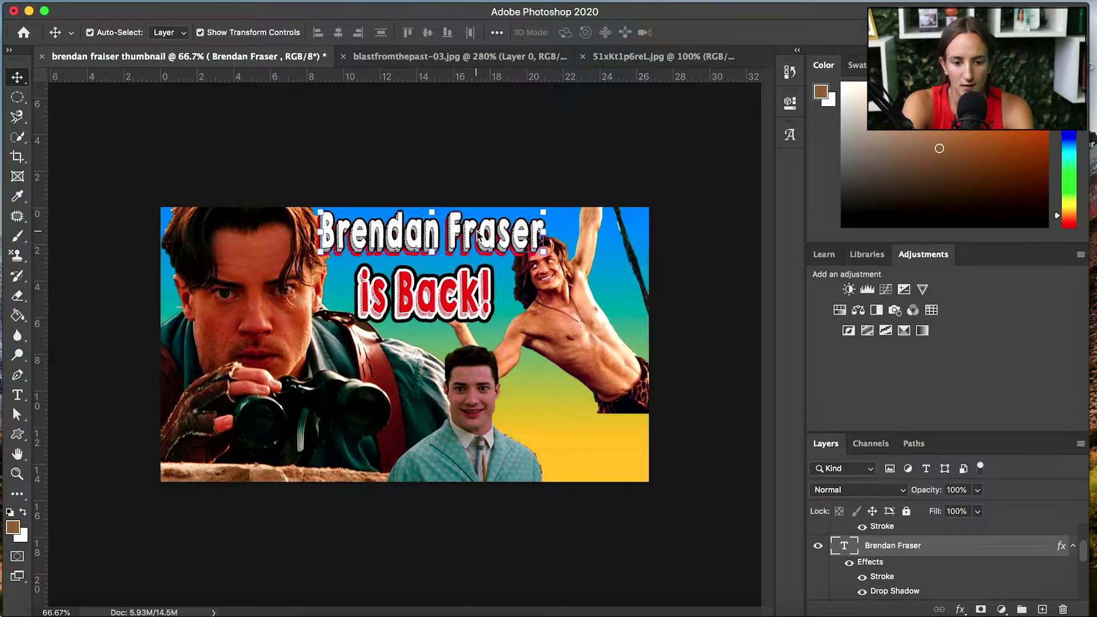
{"action": "left_click", "coordinate": [465, 261]}
{"action": "left_click_drag", "start_coordinate": [450, 292], "coordinate": [455, 286]}
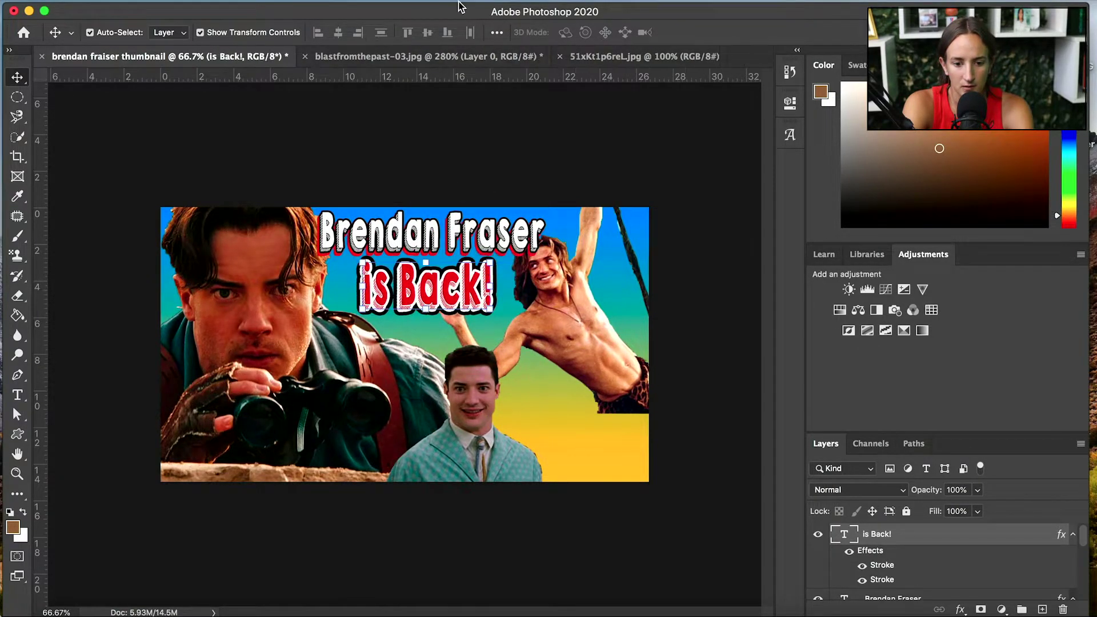
- Show the grid over the thumbnail to check the layout, and hide it again
{"action": "left_click", "coordinate": [420, 0]}
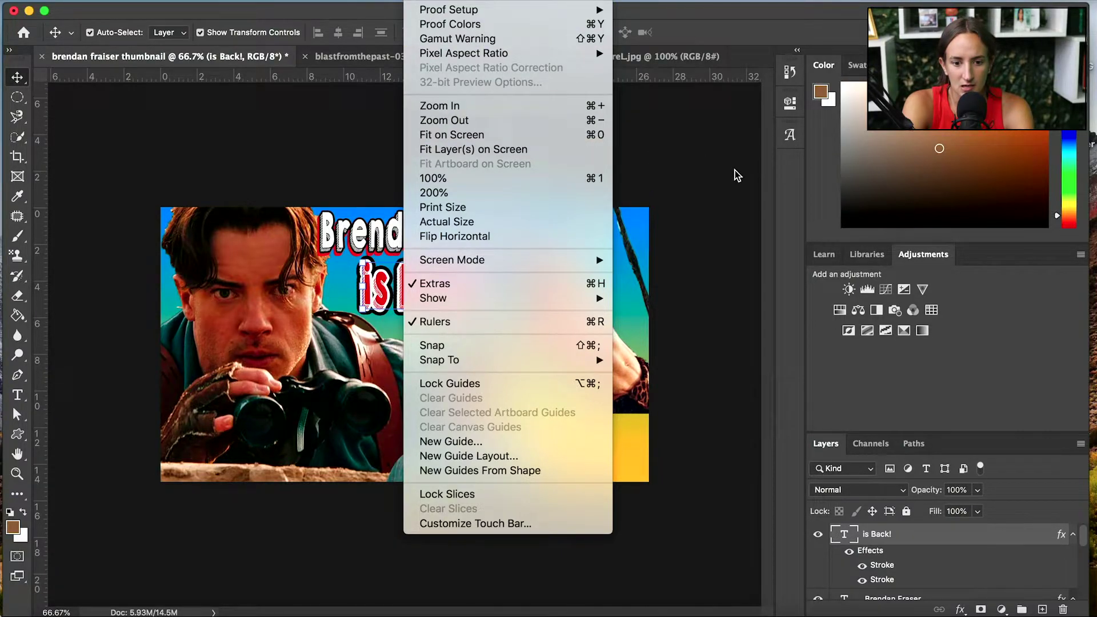
{"action": "mouse_move", "coordinate": [600, 362]}
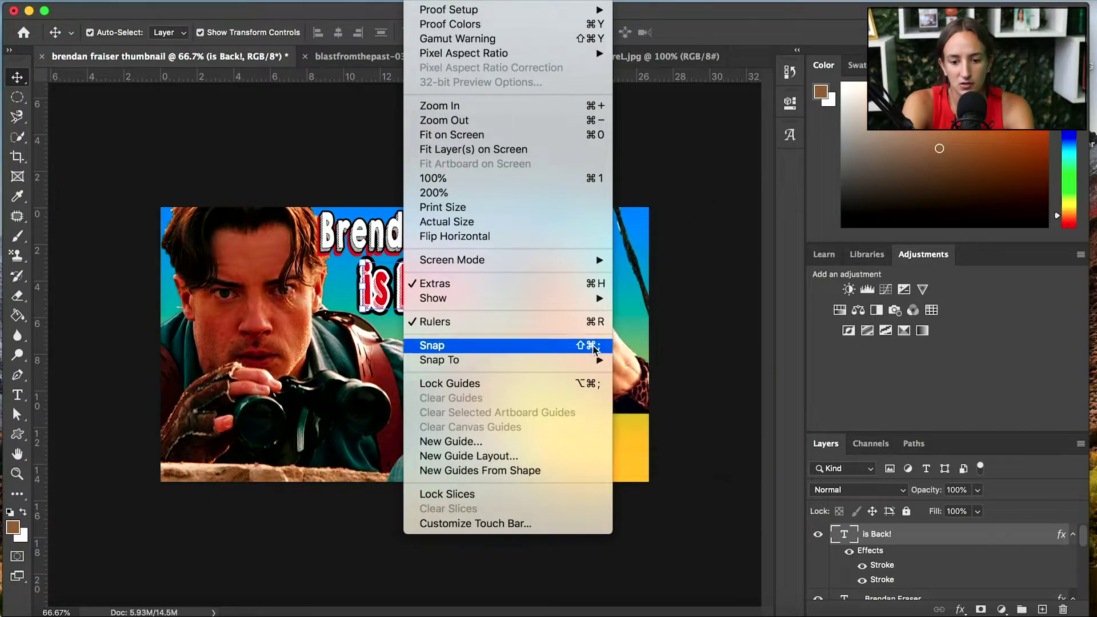
{"action": "mouse_move", "coordinate": [583, 305]}
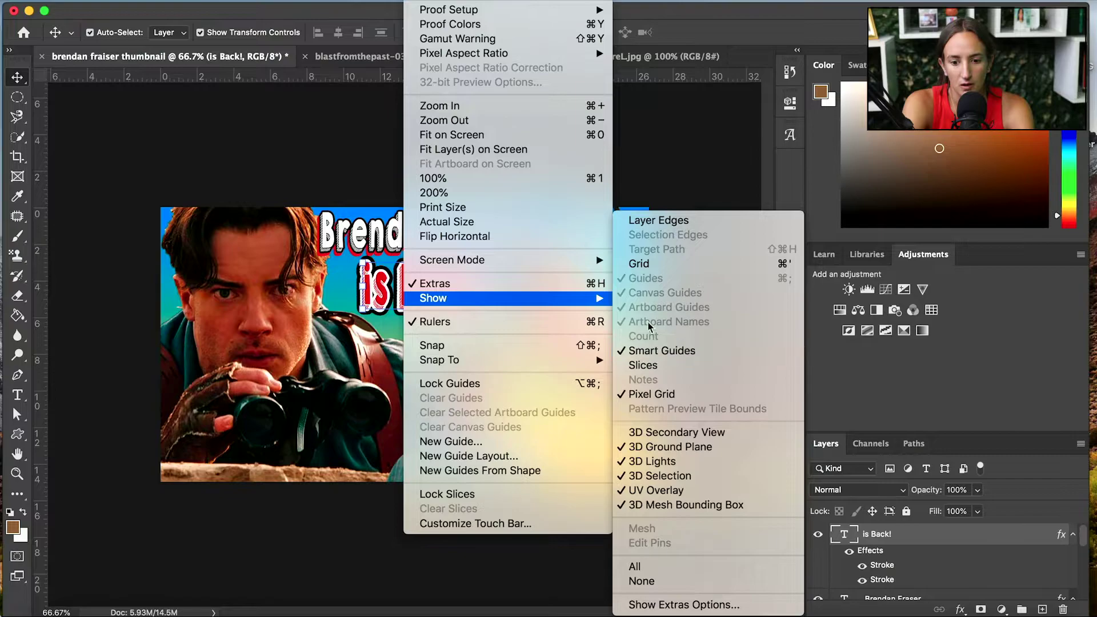
{"action": "left_click", "coordinate": [637, 267]}
{"action": "scroll", "coordinate": [401, 374], "scroll_direction": "up", "scroll_amount": 4}
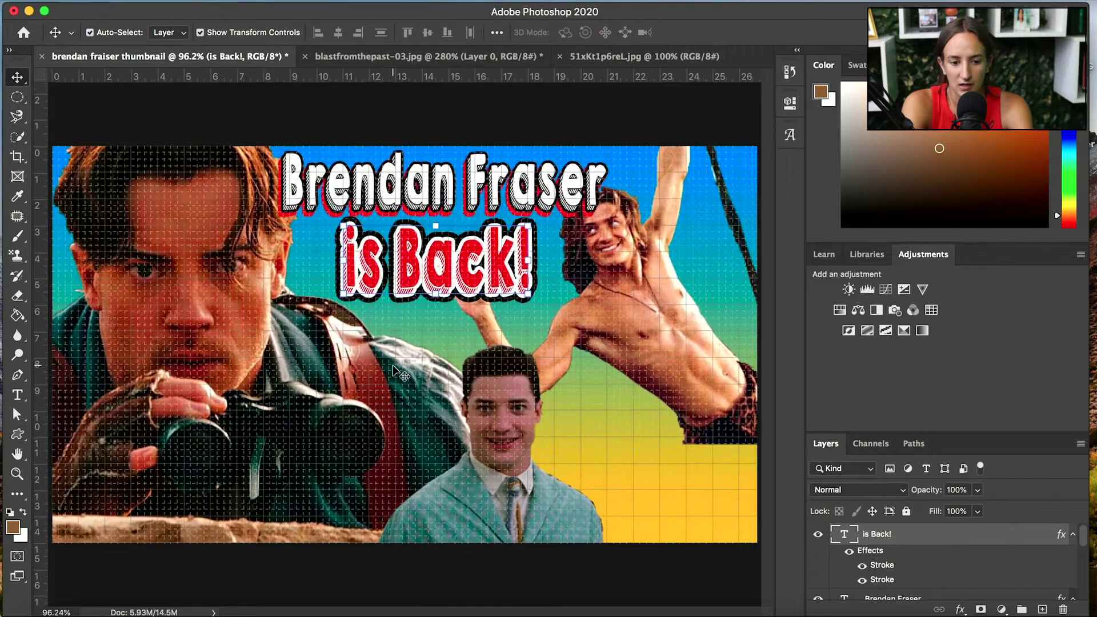
{"action": "scroll", "coordinate": [401, 373], "scroll_direction": "down", "scroll_amount": 5}
{"action": "left_click", "coordinate": [420, 1]}
{"action": "mouse_move", "coordinate": [519, 301]}
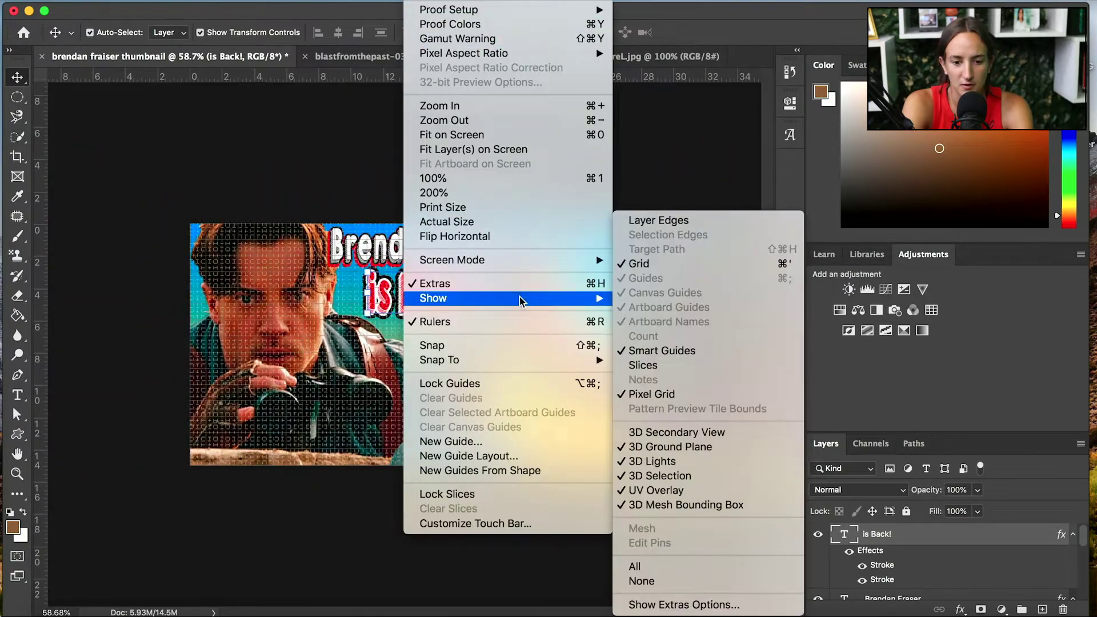
{"action": "left_click", "coordinate": [641, 264]}
- Reset the Essentials workspace to its default arrangement
{"action": "left_click", "coordinate": [417, 1]}
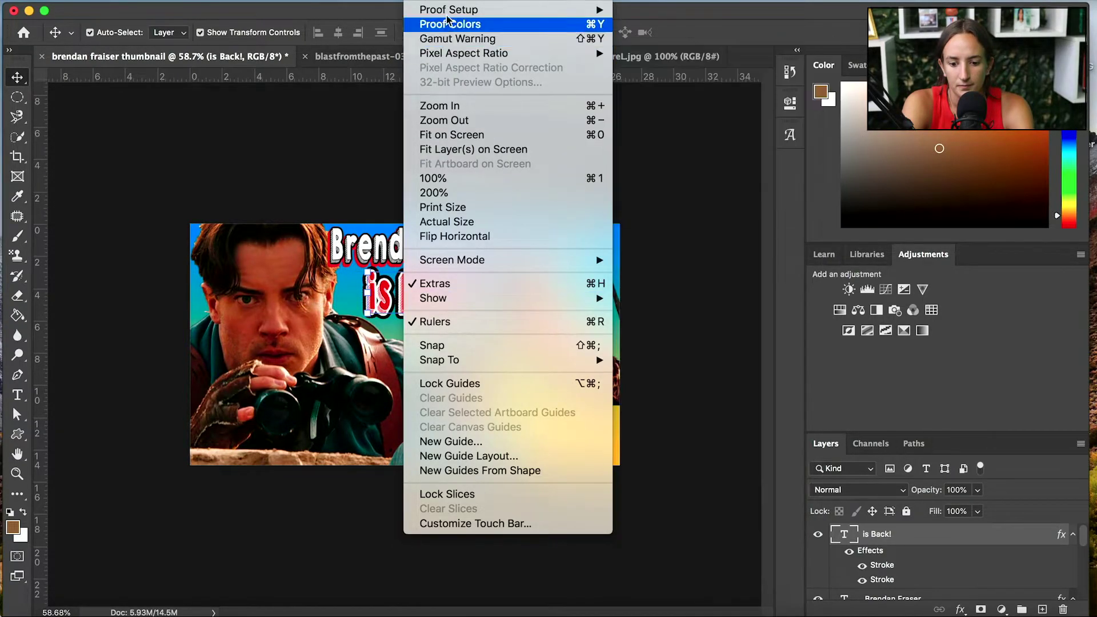
{"action": "mouse_move", "coordinate": [454, 1]}
{"action": "mouse_move", "coordinate": [571, 24]}
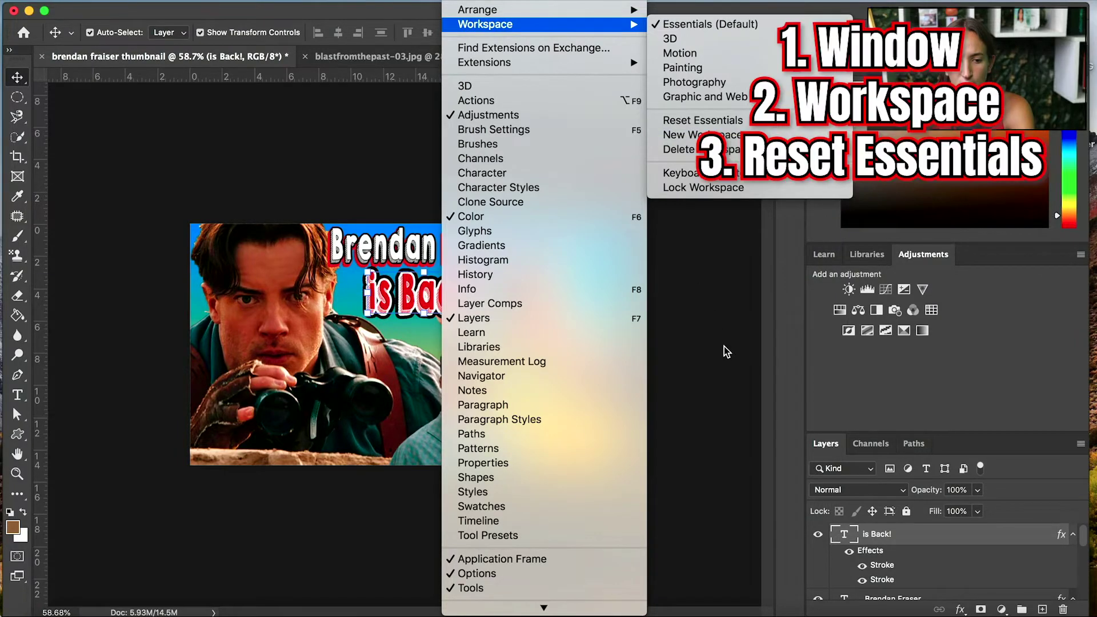
{"action": "left_click", "coordinate": [732, 122]}
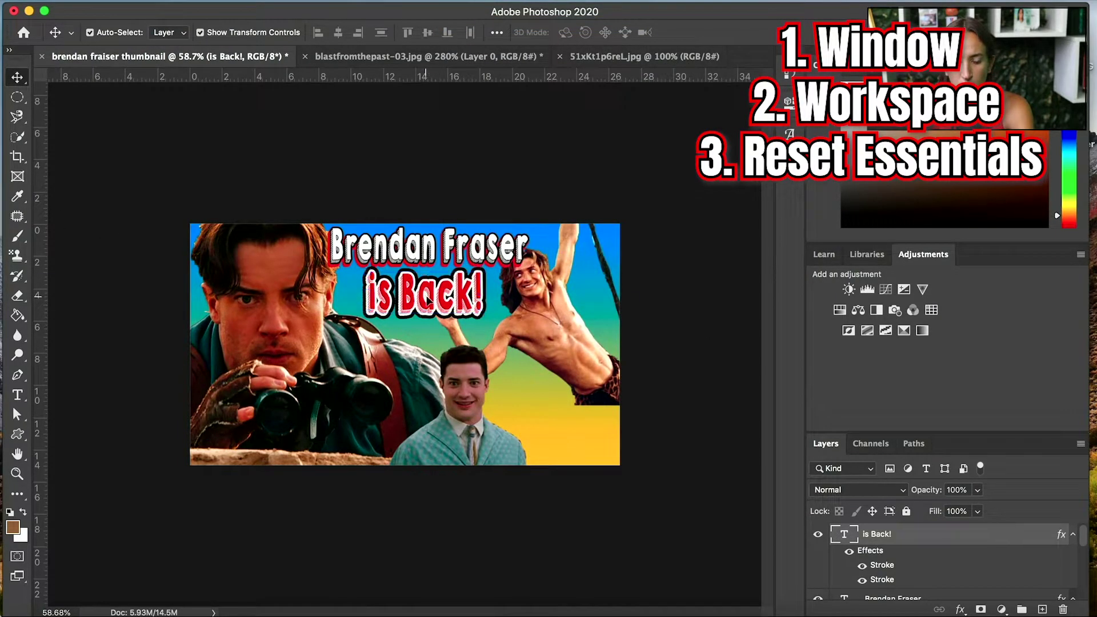
{"action": "left_click", "coordinate": [370, 512]}
- Add a white outside stroke of 6 px around the cut-out of the swinging man
{"action": "left_click", "coordinate": [576, 352]}
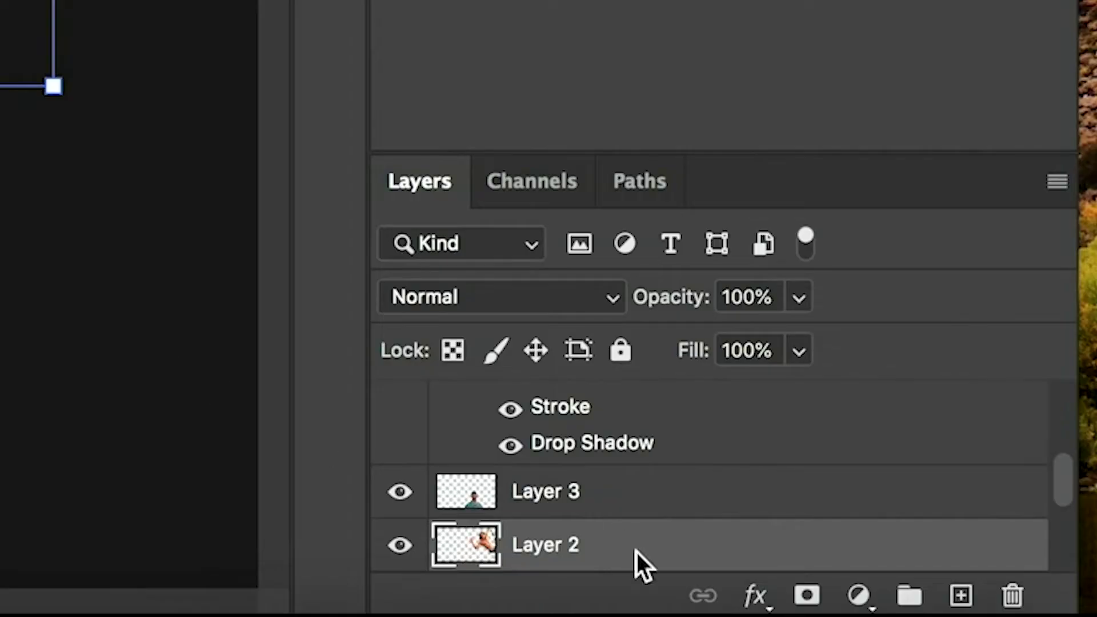
{"action": "double_click", "coordinate": [913, 592]}
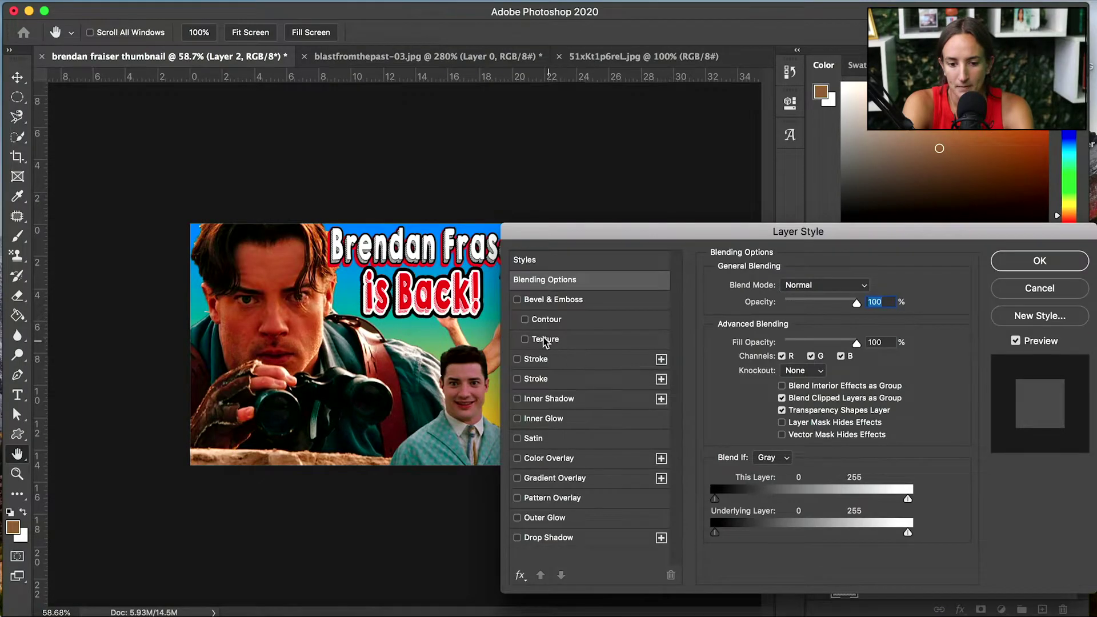
{"action": "mouse_move", "coordinate": [557, 234]}
{"action": "left_mouse_down"}
{"action": "mouse_move", "coordinate": [574, 403]}
{"action": "mouse_move", "coordinate": [700, 158]}
{"action": "left_mouse_up"}
{"action": "left_click", "coordinate": [660, 282]}
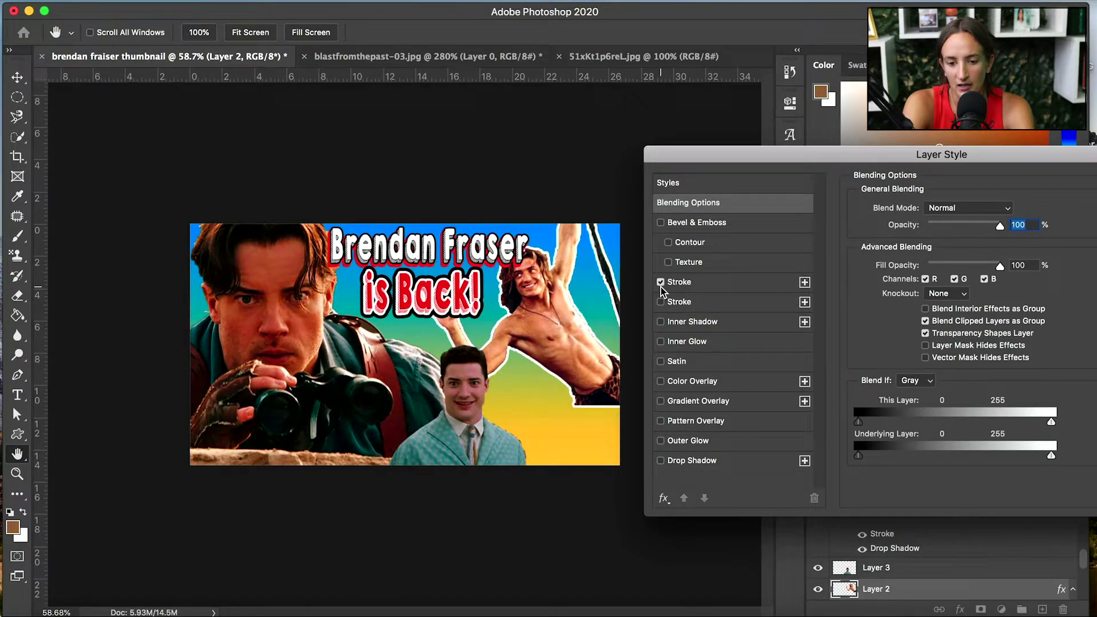
{"action": "left_click_drag", "start_coordinate": [958, 151], "coordinate": [898, 194]}
{"action": "left_click", "coordinate": [718, 323]}
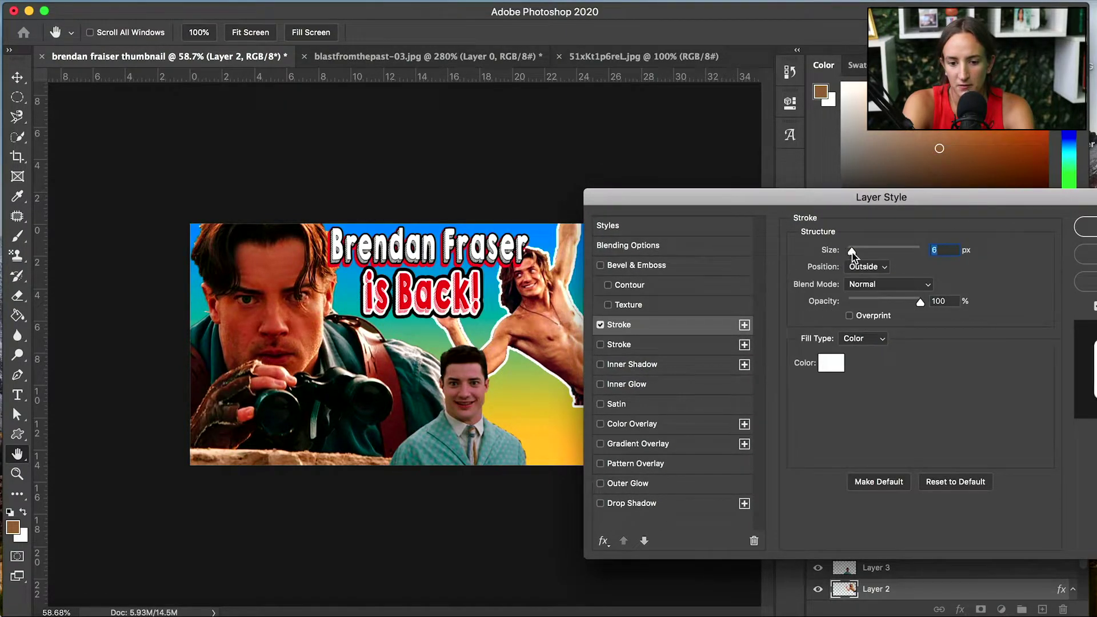
{"action": "left_click_drag", "start_coordinate": [865, 202], "coordinate": [818, 202]}
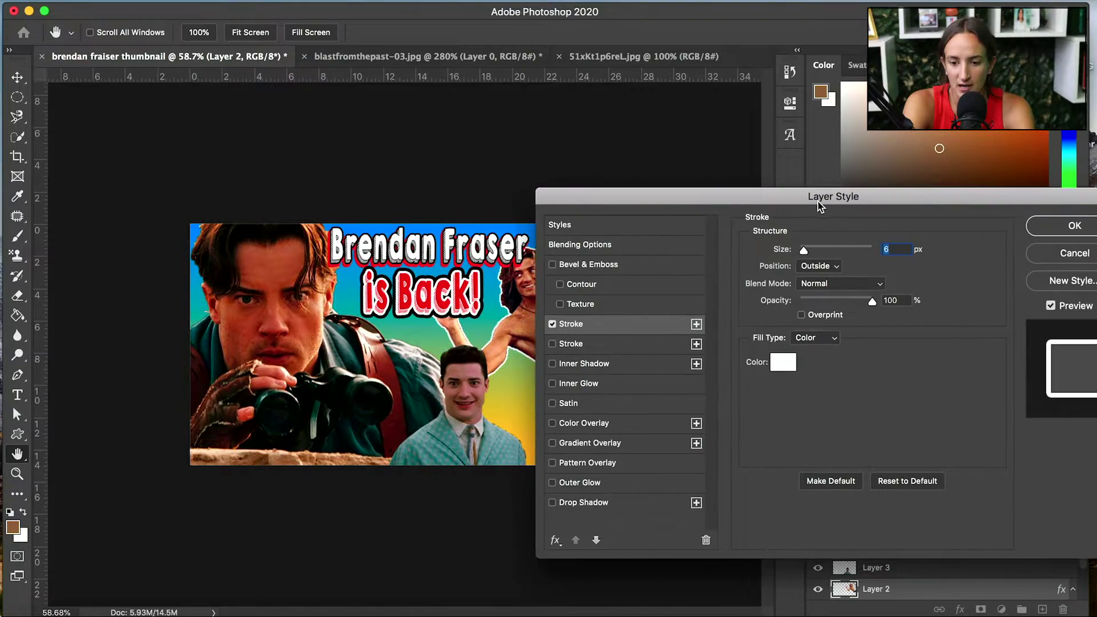
{"action": "left_click", "coordinate": [1067, 227]}
- Add the same white stroke to the cut-outs of the man with binoculars and the man in the suit
{"action": "left_click", "coordinate": [372, 355]}
{"action": "double_click", "coordinate": [961, 589]}
{"action": "left_click", "coordinate": [517, 324]}
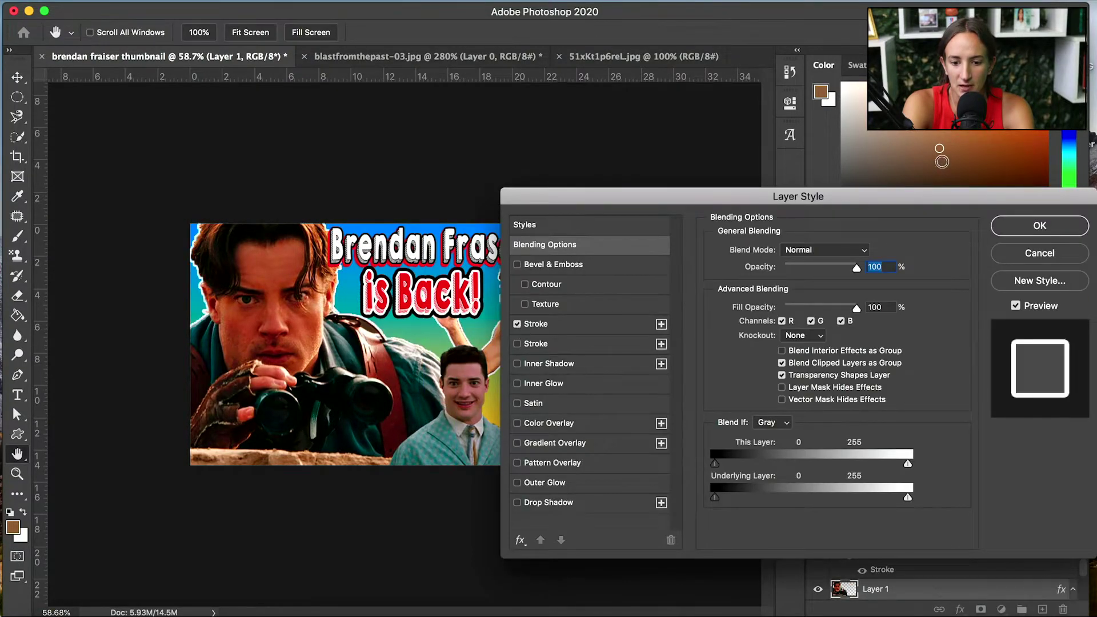
{"action": "left_click", "coordinate": [1037, 227]}
{"action": "left_click", "coordinate": [479, 442]}
{"action": "double_click", "coordinate": [920, 535]}
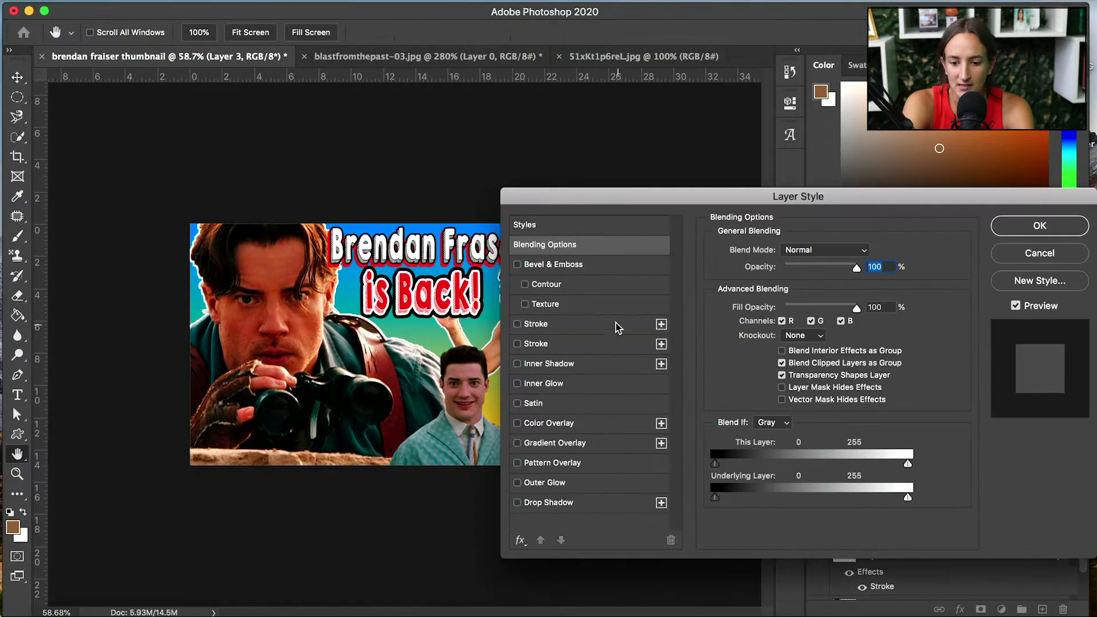
{"action": "left_click", "coordinate": [515, 324]}
{"action": "left_click", "coordinate": [1007, 225]}
{"action": "left_click", "coordinate": [568, 192]}
- Enlarge the "Brendan Fraser" text slightly, and move the swinging man further right, partly past the canvas's edge
{"action": "left_click", "coordinate": [496, 236]}
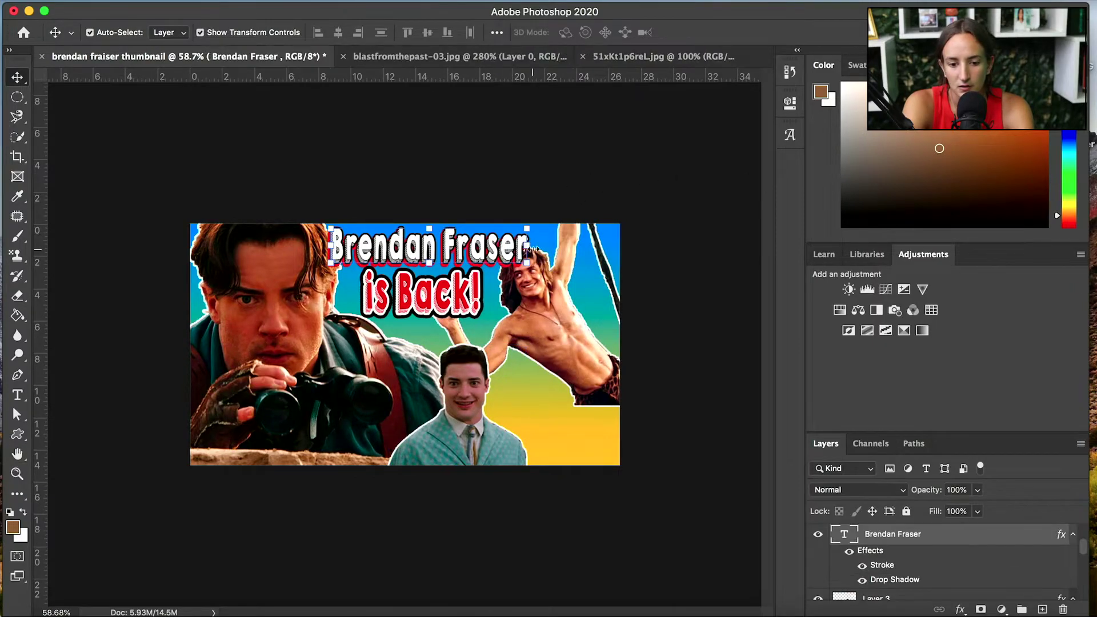
{"action": "left_click_drag", "start_coordinate": [328, 244], "coordinate": [368, 246]}
{"action": "key", "text": "Return"}
{"action": "left_click_drag", "start_coordinate": [576, 353], "coordinate": [608, 353]}
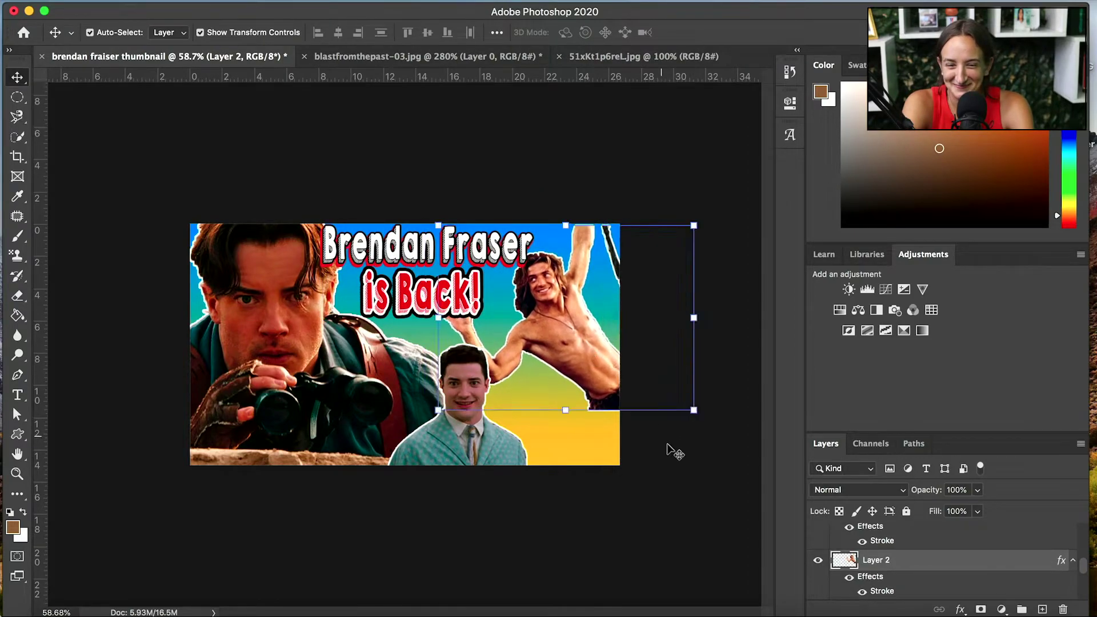
{"action": "left_click", "coordinate": [670, 450]}
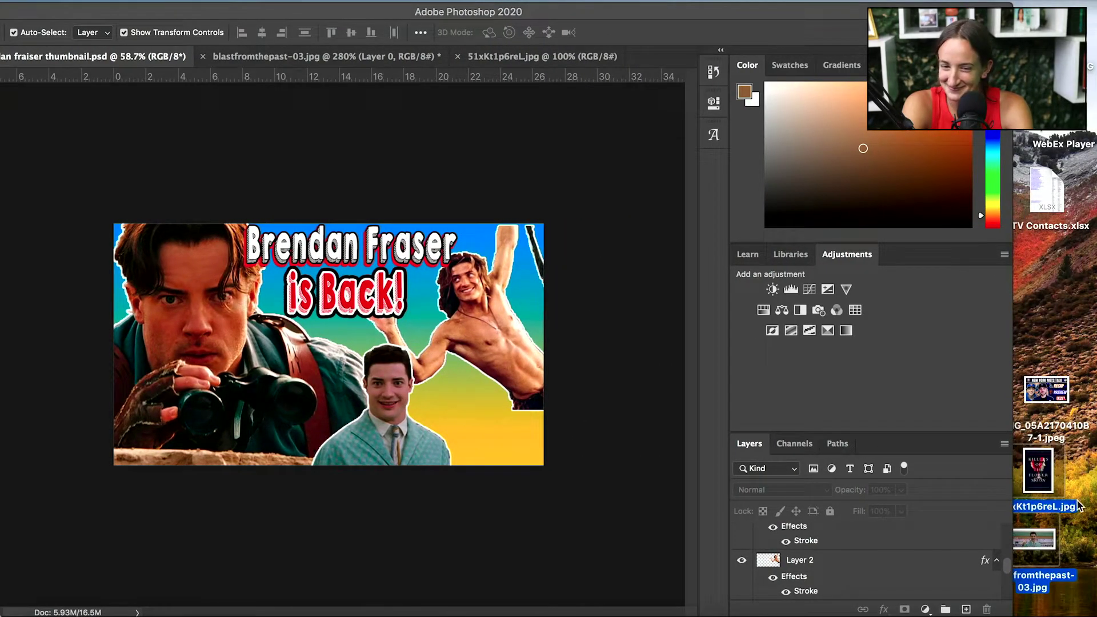
- Place the "Killers of the Flower Moon" cover image (51xKt1p6reL.jpg) from the desktop into the thumbnail and give it a white stroke
{"action": "left_click_drag", "start_coordinate": [1079, 505], "coordinate": [360, 334]}
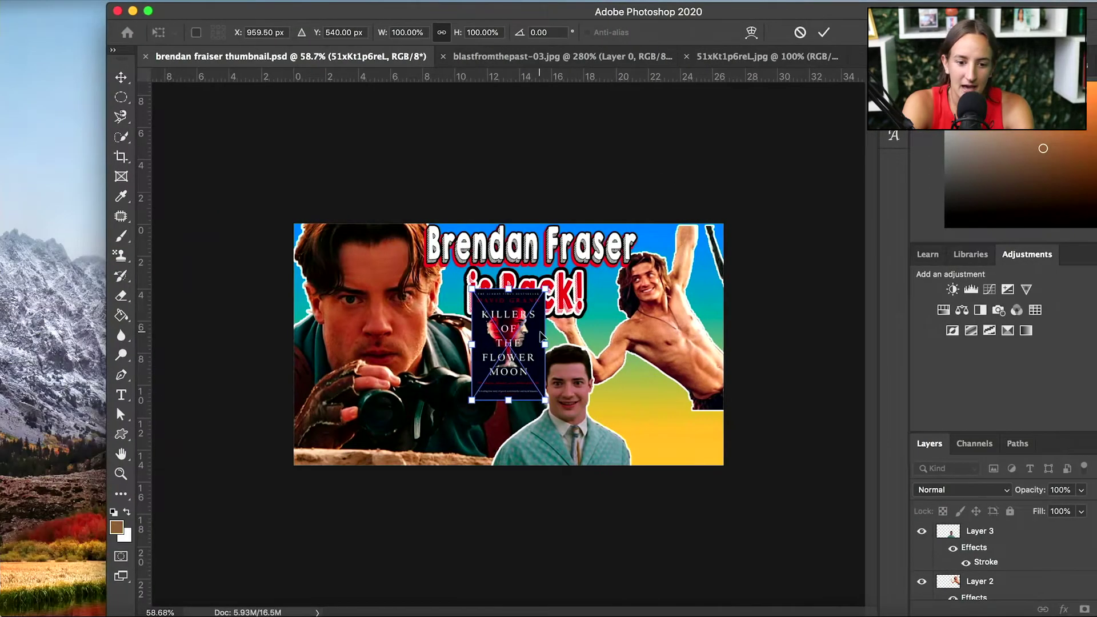
{"action": "key", "text": "Return"}
{"action": "scroll", "coordinate": [1010, 531], "scroll_direction": "down", "scroll_amount": 5}
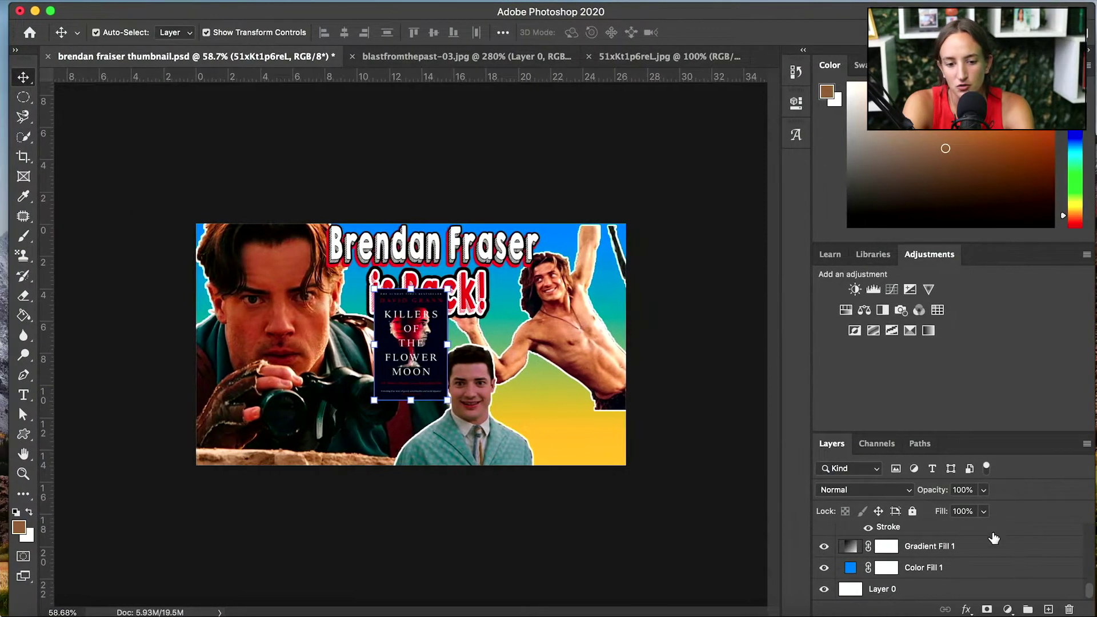
{"action": "scroll", "coordinate": [994, 539], "scroll_direction": "up", "scroll_amount": 10}
{"action": "double_click", "coordinate": [985, 540]}
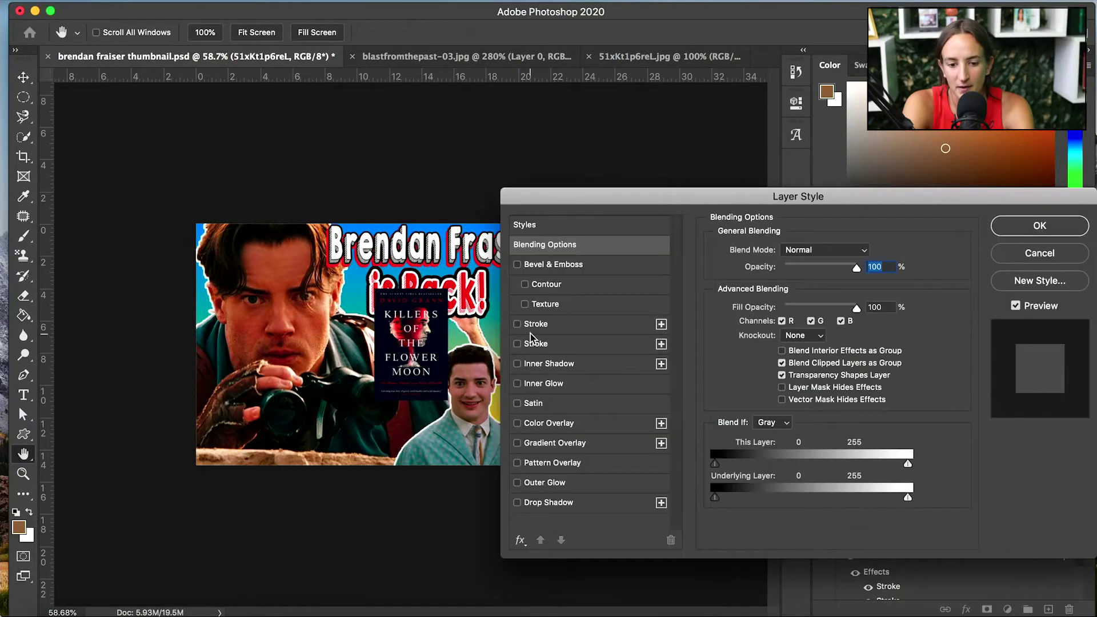
{"action": "left_click", "coordinate": [518, 324]}
{"action": "left_click", "coordinate": [1040, 225]}
- Position the book cover in the thumbnail's lower right corner, slightly enlarged and tilted clockwise
{"action": "left_click_drag", "start_coordinate": [400, 345], "coordinate": [552, 420]}
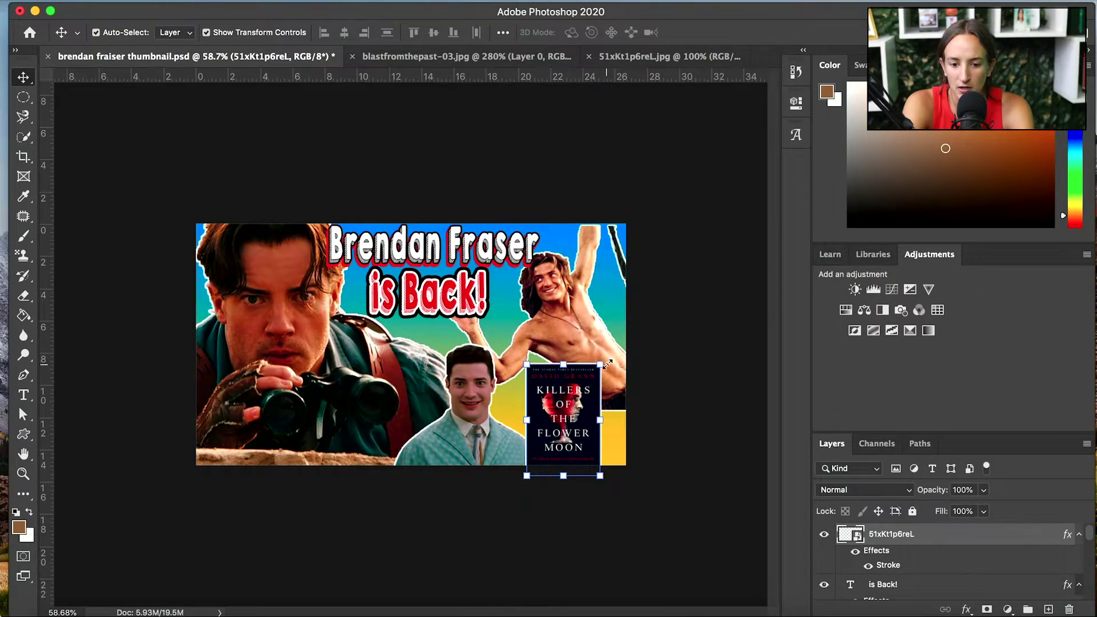
{"action": "left_click_drag", "start_coordinate": [600, 364], "coordinate": [625, 372]}
{"action": "left_click_drag", "start_coordinate": [548, 396], "coordinate": [638, 359]}
{"action": "left_click_drag", "start_coordinate": [621, 381], "coordinate": [601, 425]}
{"action": "left_click_drag", "start_coordinate": [690, 367], "coordinate": [691, 367]}
{"action": "key", "text": "Return"}
{"action": "left_click", "coordinate": [693, 370]}
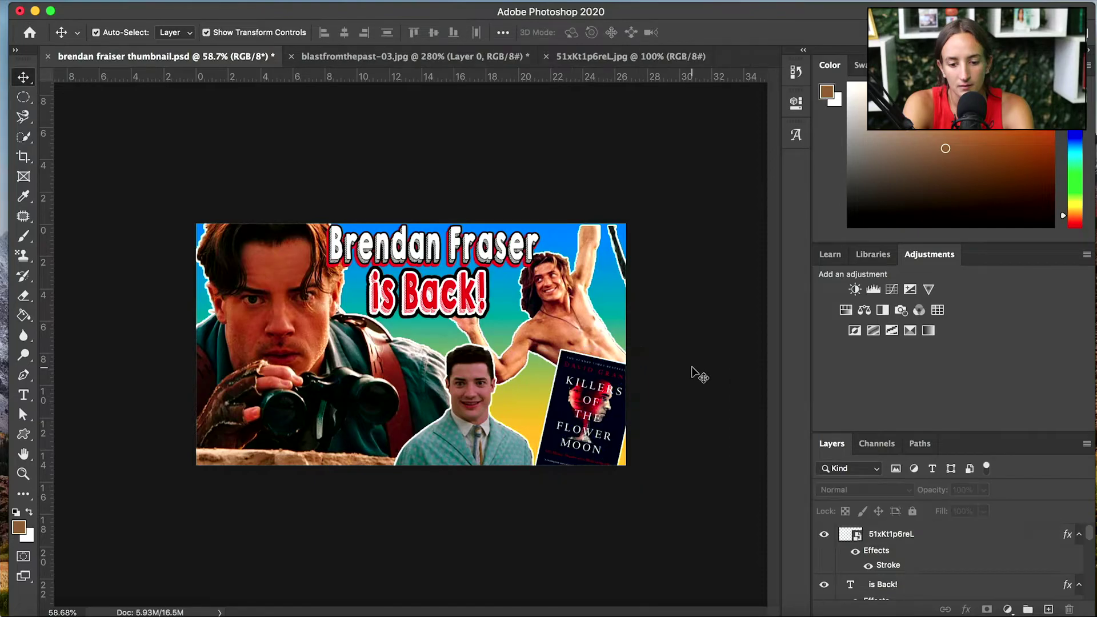
- Export the thumbnail as a 1920 x 1080 px PNG named "brendan fraiser thumbnail.png", replacing the existing file
{"action": "left_click", "coordinate": [117, 1]}
{"action": "mouse_move", "coordinate": [172, 203]}
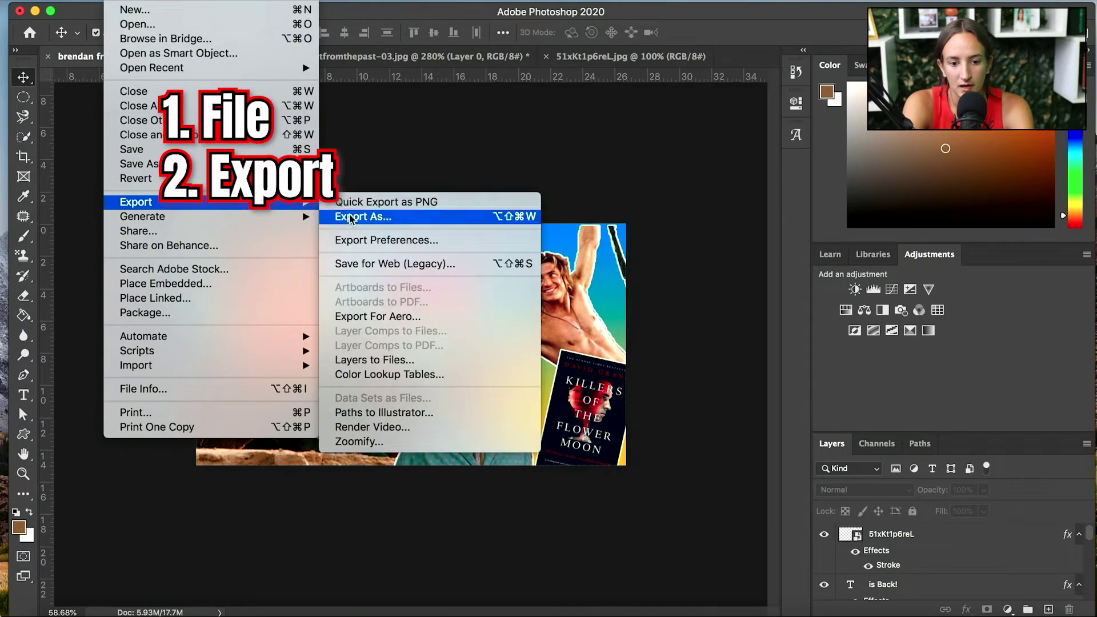
{"action": "left_click", "coordinate": [349, 217]}
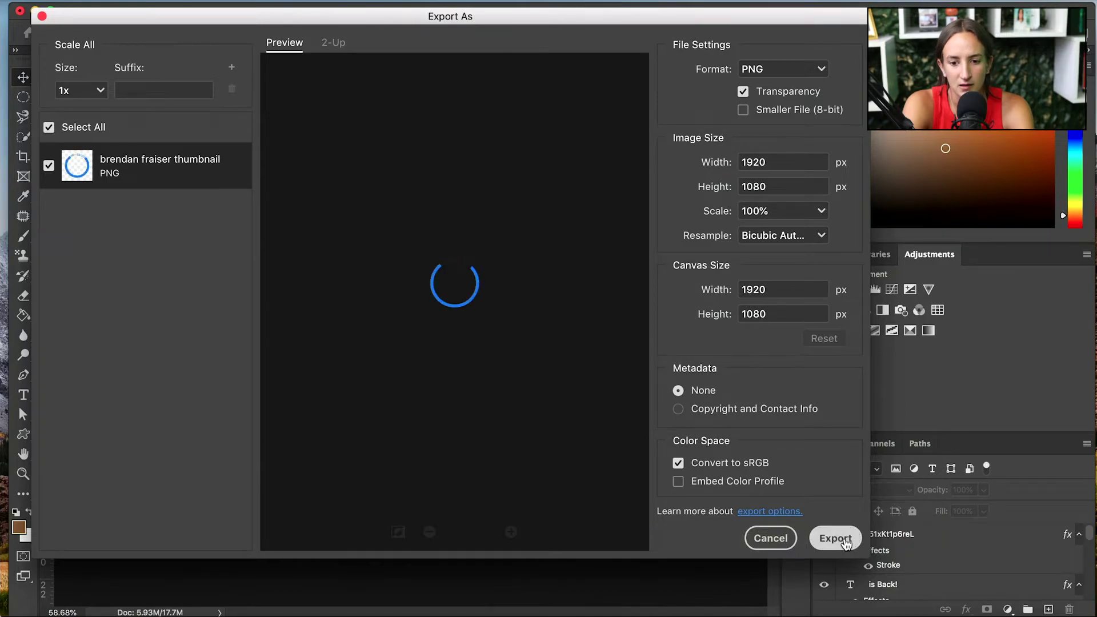
{"action": "left_click", "coordinate": [834, 539]}
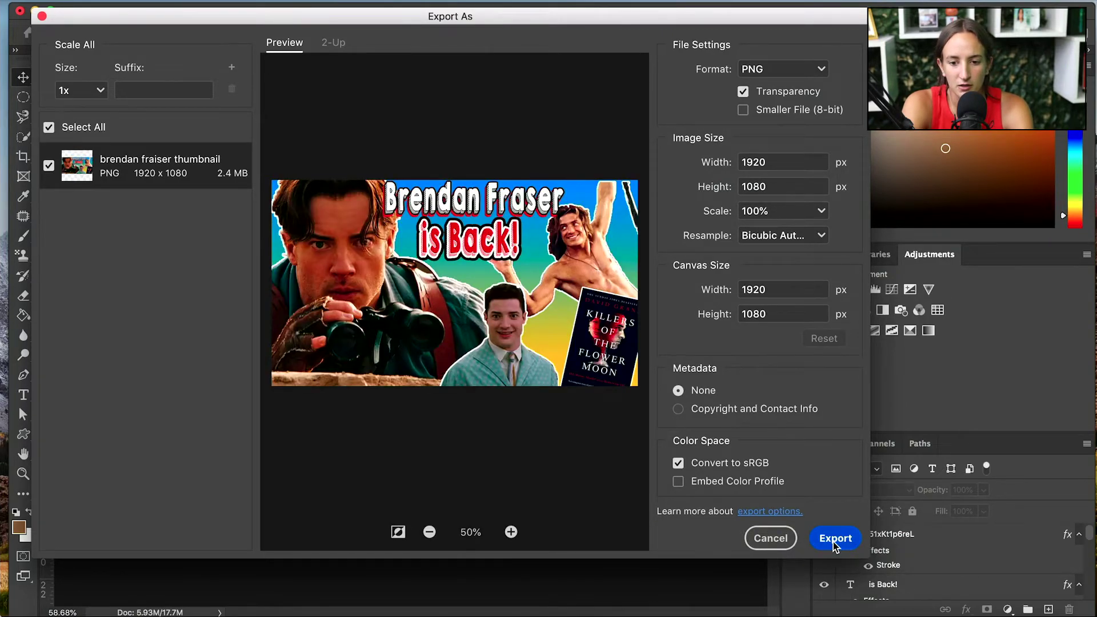
{"action": "left_click", "coordinate": [632, 423]}
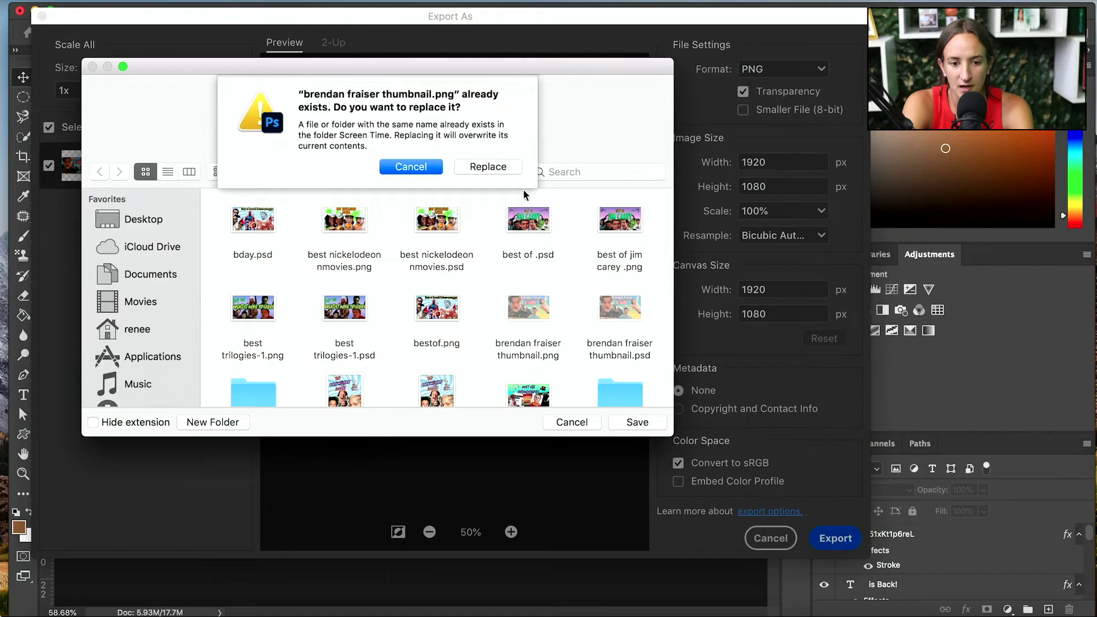
{"action": "left_click", "coordinate": [508, 167]}
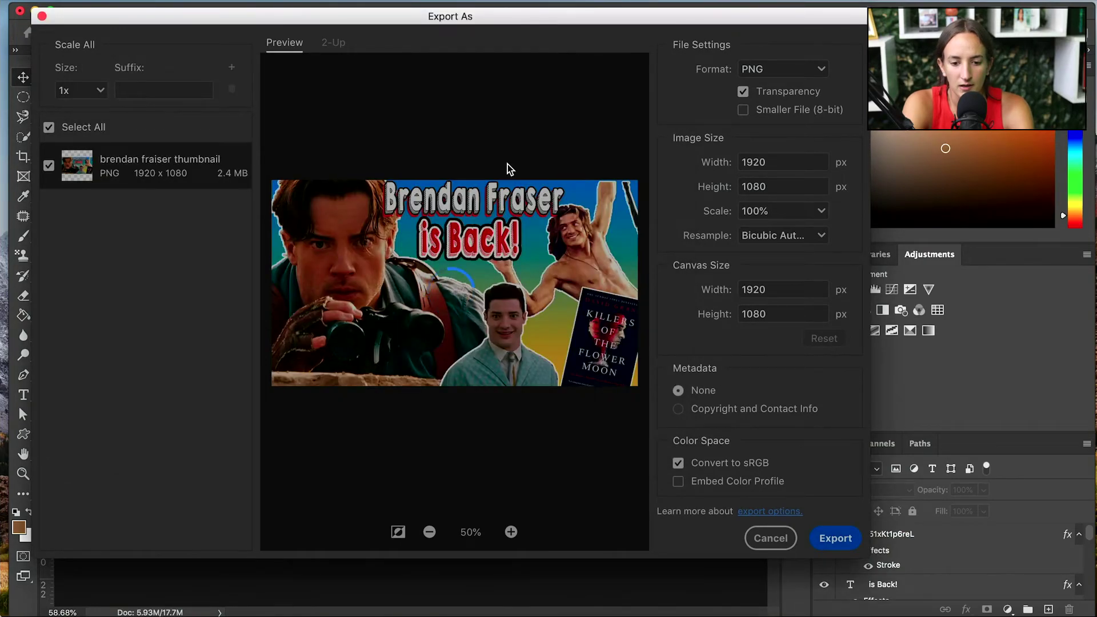